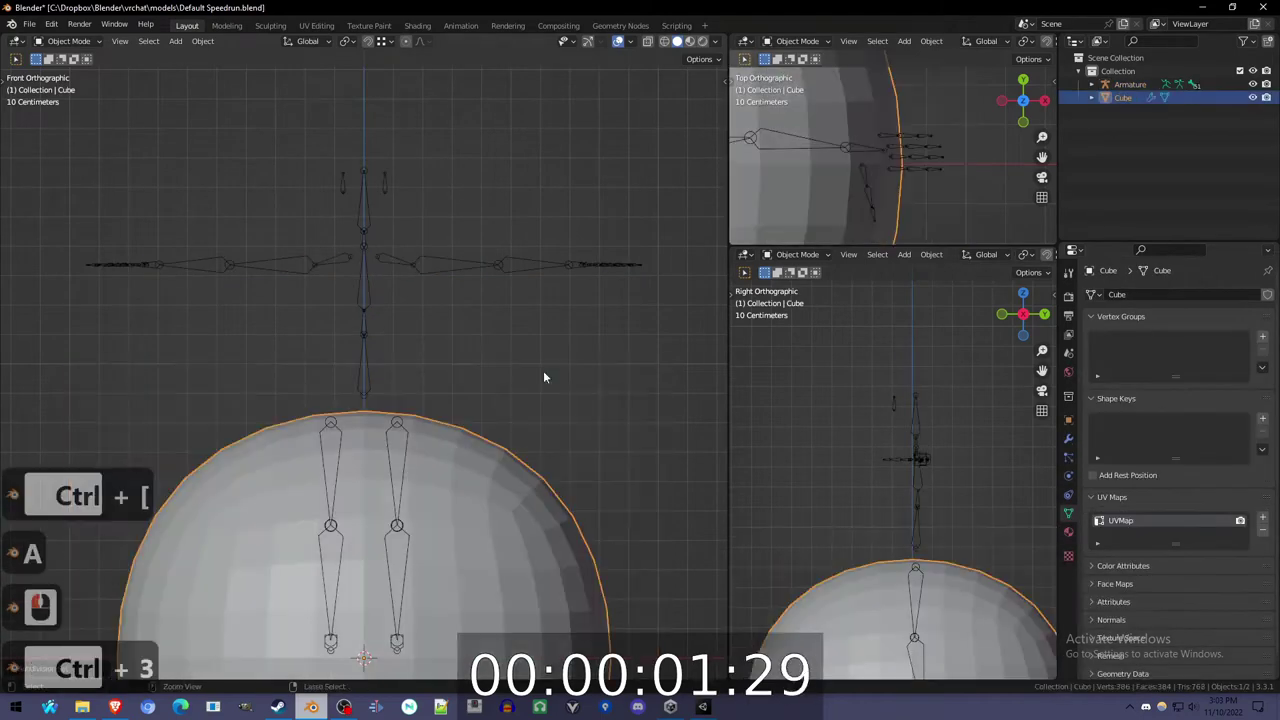
- Apply the cube's subdivision as real geometry and scale the mesh down in Edit Mode to about the hips' width
{"action": "key", "text": "Tab"}
{"action": "key", "text": "Tab"}
{"action": "key", "text": "q"}
{"action": "key", "text": "Tab"}
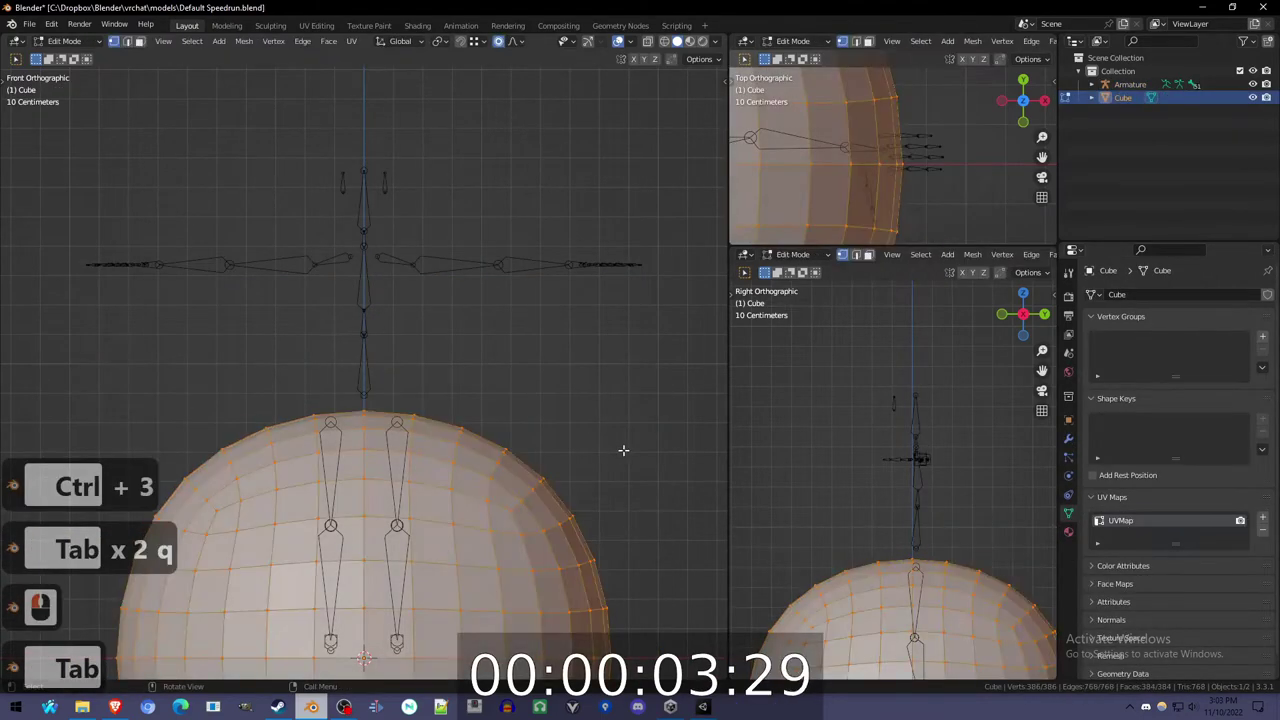
{"action": "key", "text": "s"}
{"action": "key", "text": "Tab"}
{"action": "left_click", "coordinate": [390, 607]}
- Move the ball about 0.9 m up along Z to the armature's hips and remove its UV map
{"action": "key", "text": "g"}
{"action": "key", "text": "z"}
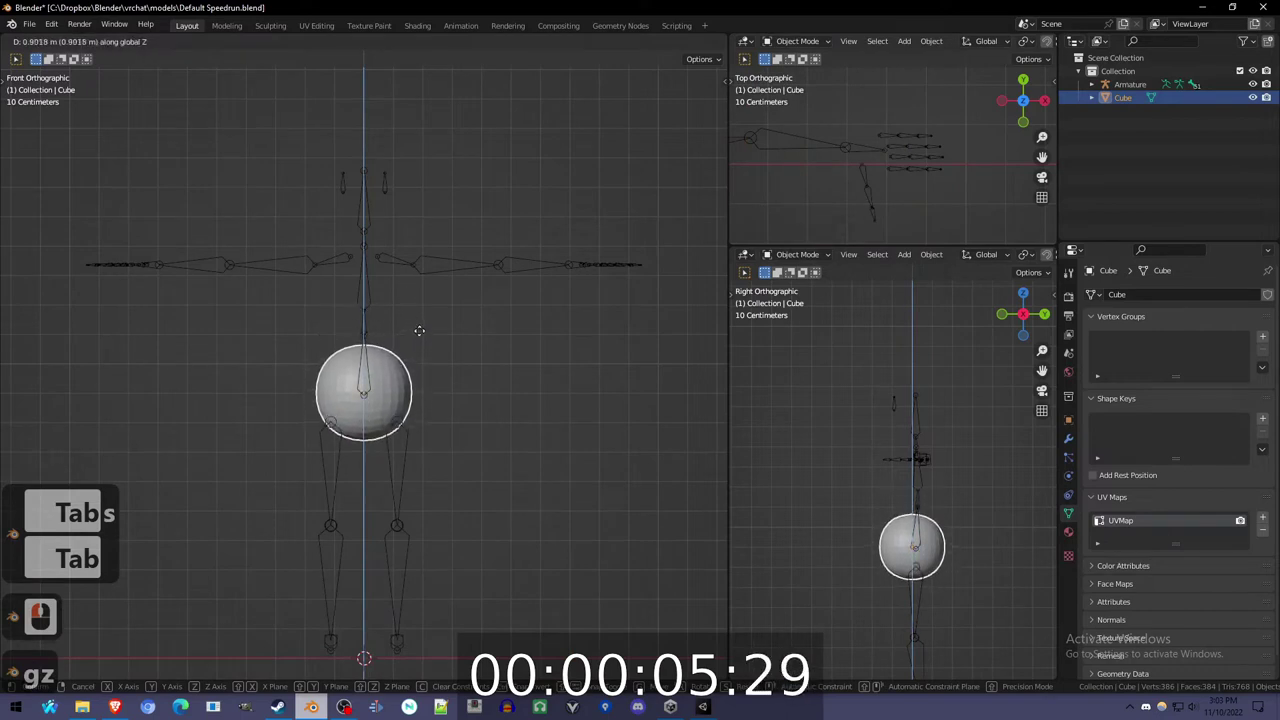
{"action": "left_click", "coordinate": [419, 330]}
{"action": "left_click", "coordinate": [1260, 530]}
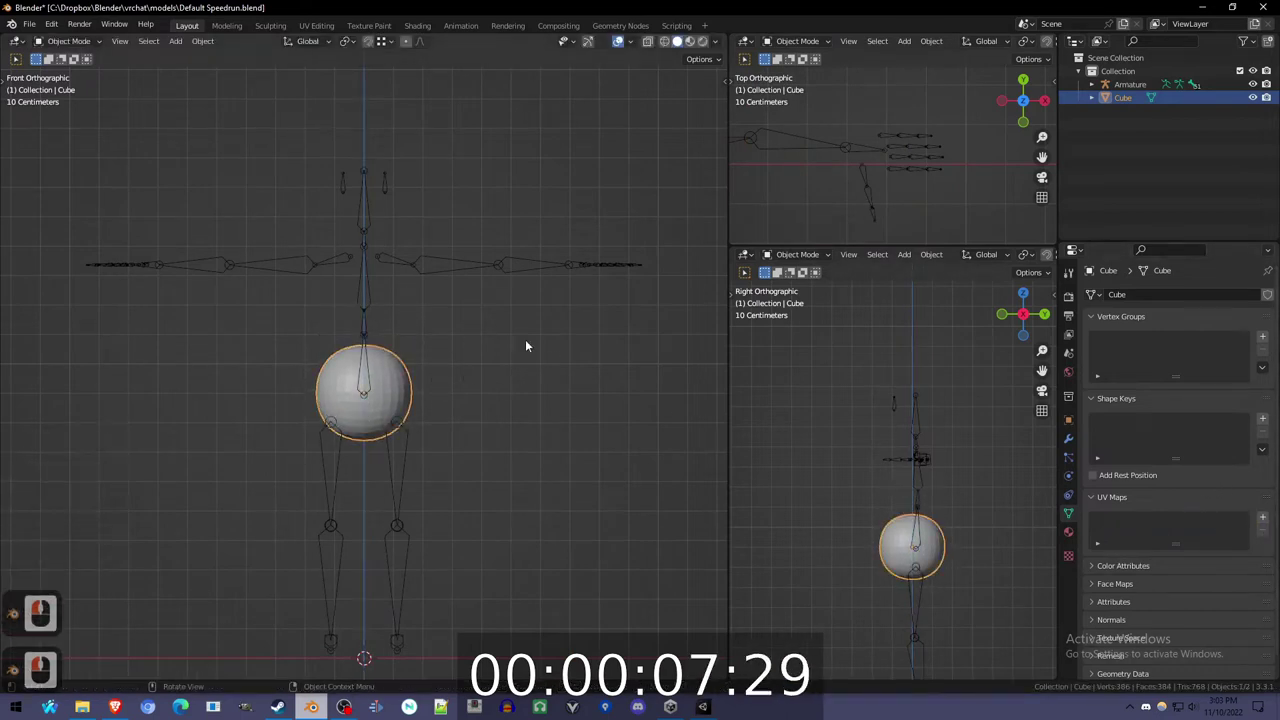
- Enter Sculpt Mode on the ball with Dyntopo and X-axis symmetry enabled
{"action": "key", "text": "ctrl+Tab"}
{"action": "left_click", "coordinate": [612, 59]}
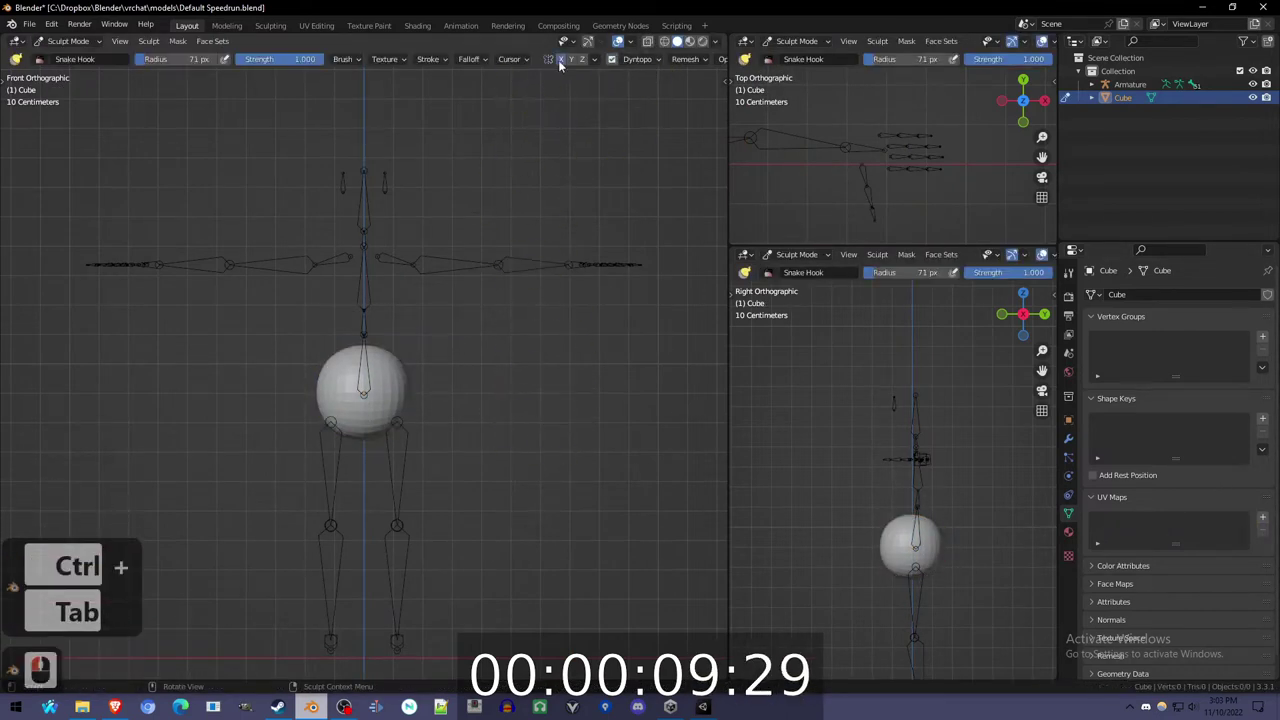
{"action": "left_click", "coordinate": [561, 60]}
- Pull the torso and both arms out of the ball along the spine and arm bones with the Snake Hook brush
{"action": "key", "text": "k"}
{"action": "mouse_move", "coordinate": [358, 355]}
{"action": "left_mouse_down"}
{"action": "mouse_move", "coordinate": [362, 240]}
{"action": "mouse_move", "coordinate": [485, 263]}
{"action": "mouse_move", "coordinate": [591, 261]}
{"action": "left_mouse_up"}
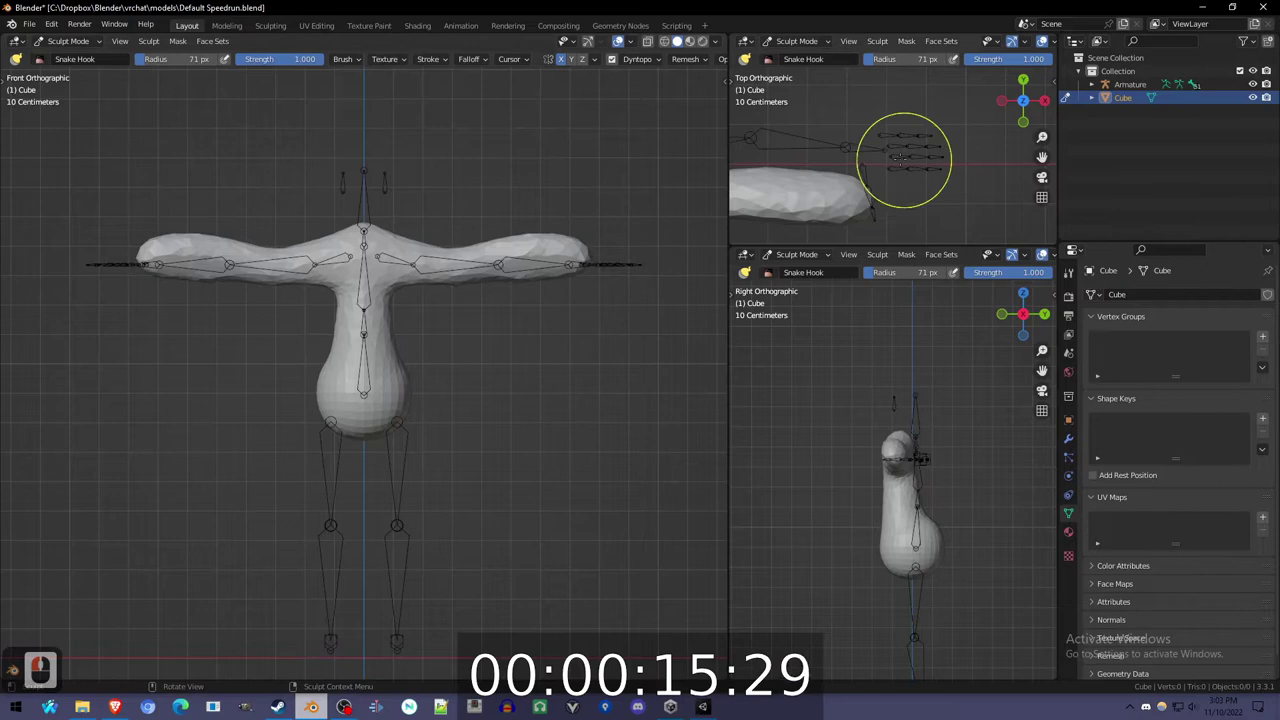
- Reshape the arm's end toward the hand bones in the top view with Grab, and switch to the Snake Hook brush
{"action": "scroll", "coordinate": [900, 158], "scroll_direction": "down", "scroll_amount": 5}
{"action": "key", "text": "g"}
{"action": "key", "text": "f"}
{"action": "left_click", "coordinate": [896, 177]}
{"action": "mouse_move", "coordinate": [838, 175]}
{"action": "left_mouse_down"}
{"action": "mouse_move", "coordinate": [839, 130]}
{"action": "mouse_move", "coordinate": [881, 168]}
{"action": "mouse_move", "coordinate": [852, 171]}
{"action": "mouse_move", "coordinate": [854, 98]}
{"action": "mouse_move", "coordinate": [850, 113]}
{"action": "mouse_move", "coordinate": [940, 125]}
{"action": "mouse_move", "coordinate": [990, 105]}
{"action": "left_mouse_up"}
{"action": "scroll", "coordinate": [887, 146], "scroll_direction": "up", "scroll_amount": 4}
{"action": "scroll", "coordinate": [853, 170], "scroll_direction": "down", "scroll_amount": 3}
{"action": "key", "text": "f"}
{"action": "left_click", "coordinate": [886, 179]}
{"action": "scroll", "coordinate": [873, 126], "scroll_direction": "up", "scroll_amount": 3}
{"action": "key", "text": "k"}
{"action": "scroll", "coordinate": [880, 126], "scroll_direction": "up", "scroll_amount": 1}
{"action": "key", "text": "f"}
{"action": "left_click", "coordinate": [892, 123]}
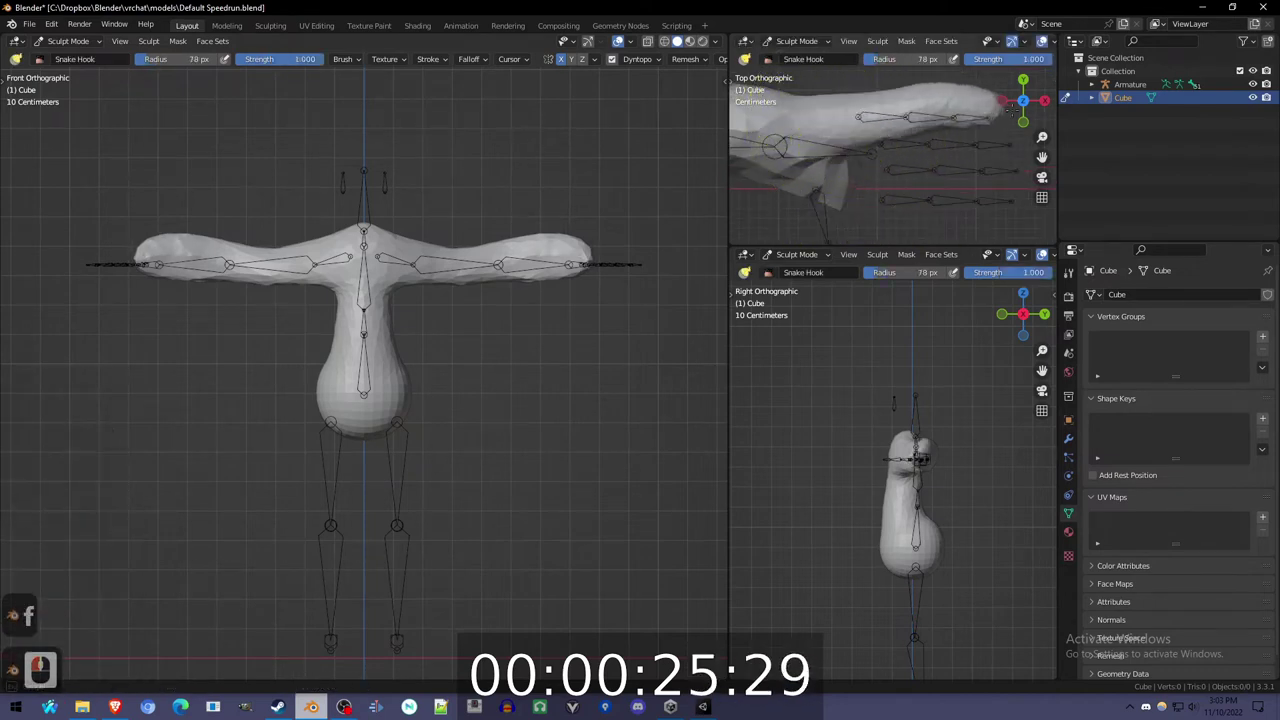
{"action": "key", "text": "ctrl+z"}
- Pull the four fingers and the thumb out along their bones with Snake Hook at a 42 px radius
{"action": "key", "text": "f"}
{"action": "left_click", "coordinate": [837, 125]}
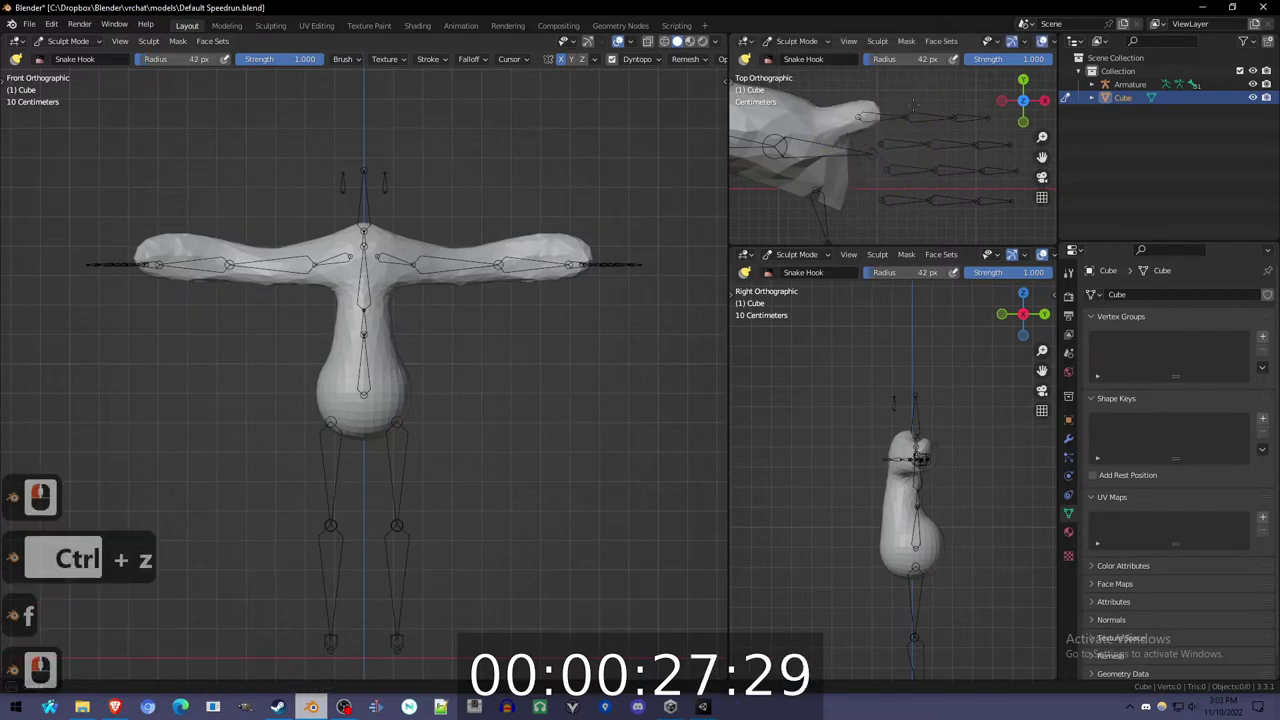
{"action": "left_click_drag", "start_coordinate": [913, 104], "coordinate": [932, 105]}
{"action": "mouse_move", "coordinate": [918, 107]}
{"action": "left_mouse_down"}
{"action": "mouse_move", "coordinate": [992, 109]}
{"action": "mouse_move", "coordinate": [1018, 147]}
{"action": "left_mouse_up"}
{"action": "mouse_move", "coordinate": [940, 146]}
{"action": "left_mouse_down"}
{"action": "mouse_move", "coordinate": [970, 142]}
{"action": "mouse_move", "coordinate": [1024, 175]}
{"action": "left_mouse_up"}
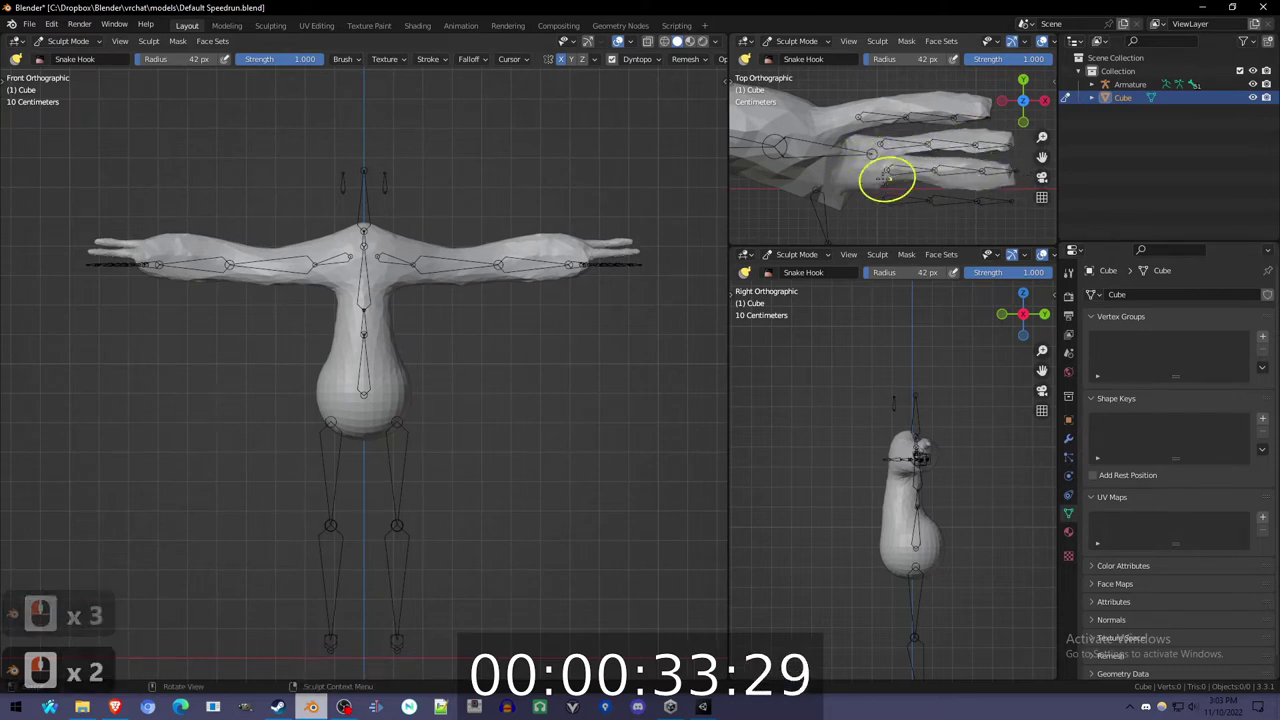
{"action": "left_click_drag", "start_coordinate": [850, 184], "coordinate": [955, 202]}
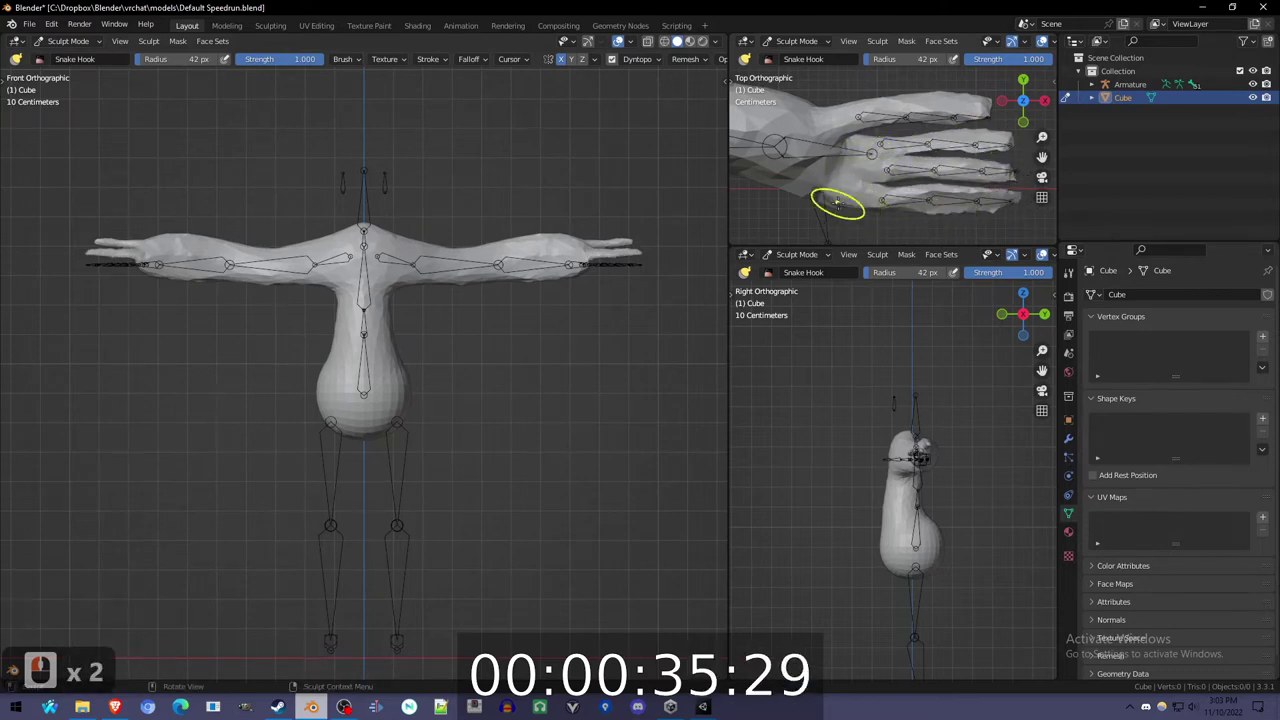
{"action": "scroll", "coordinate": [840, 192], "scroll_direction": "down", "scroll_amount": 3}
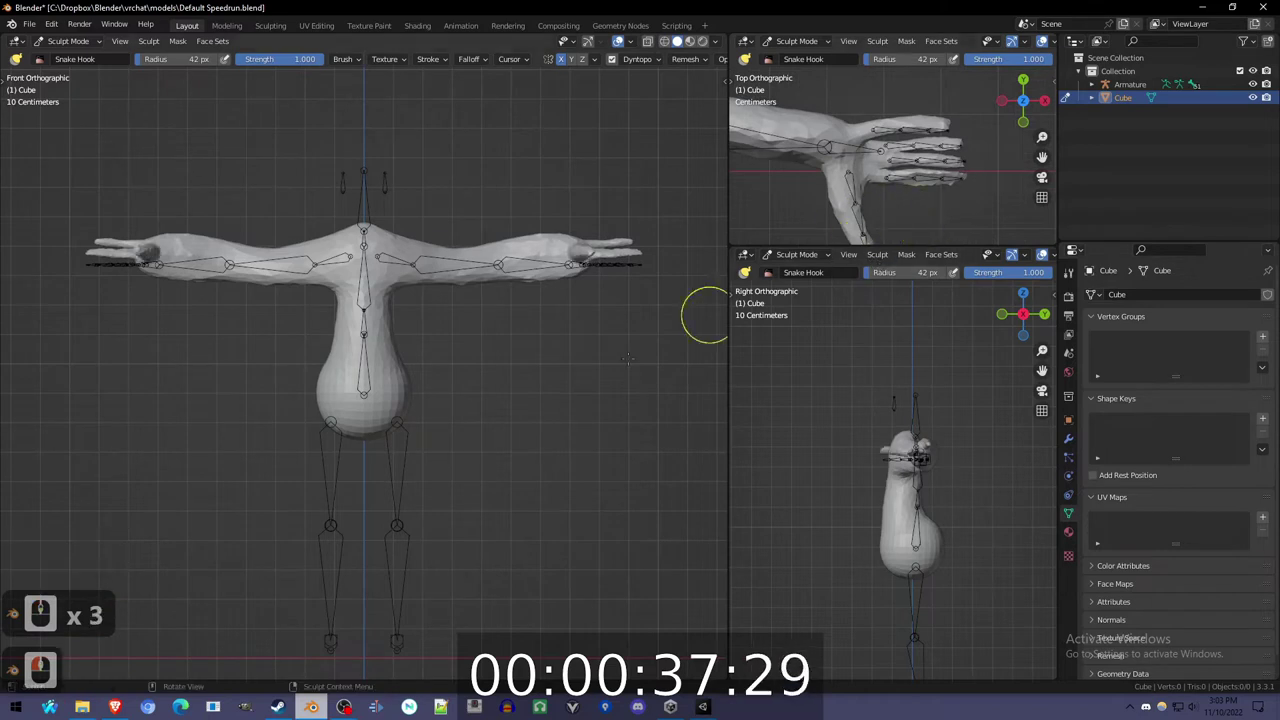
- Shift the hands onto the hand bones with the Grab brush at a 165 px radius
{"action": "key", "text": "g"}
{"action": "key", "text": "f"}
{"action": "left_click", "coordinate": [625, 250]}
{"action": "key", "text": "ctrl+z"}
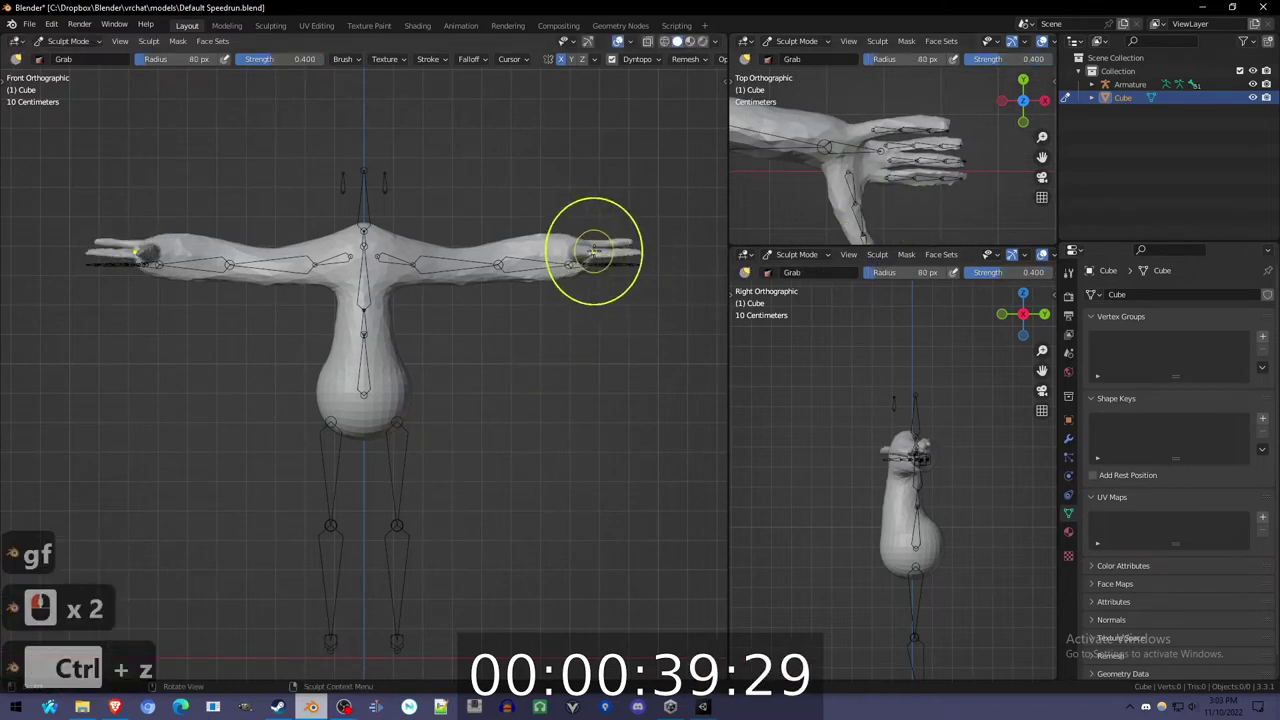
{"action": "key", "text": "f"}
{"action": "left_click", "coordinate": [613, 250]}
{"action": "mouse_move", "coordinate": [603, 250]}
{"action": "left_mouse_down"}
{"action": "mouse_move", "coordinate": [604, 266]}
{"action": "mouse_move", "coordinate": [632, 251]}
{"action": "left_mouse_up"}
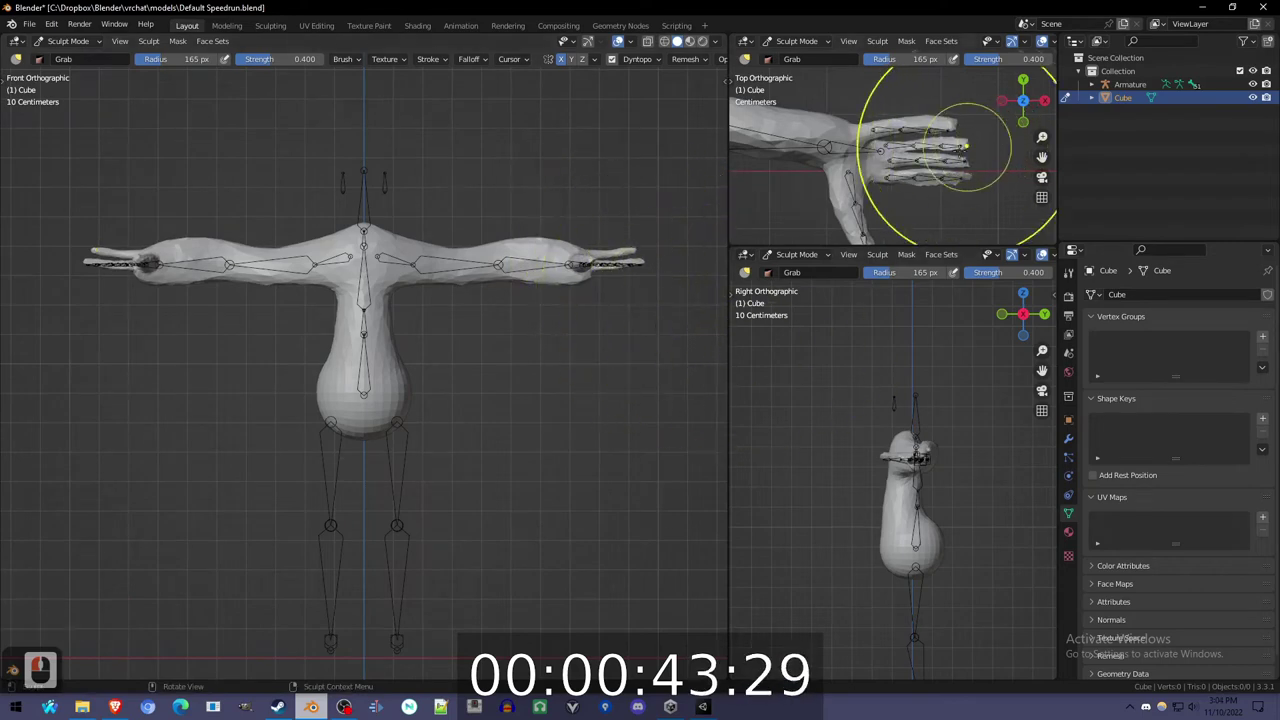
- Pull a tall neck and head straight up from between the shoulders with the Snake Hook brush
{"action": "key", "text": "ctrl+Tab"}
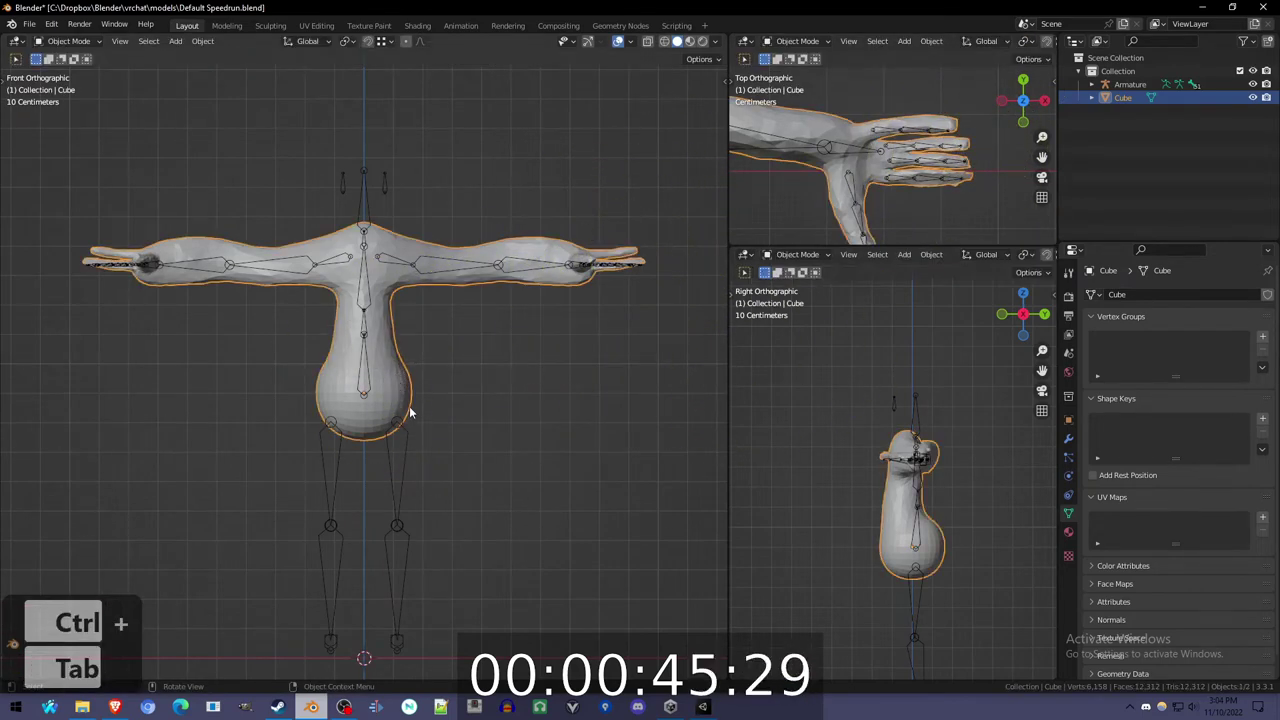
{"action": "key", "text": "ctrl+Tab"}
{"action": "scroll", "coordinate": [357, 243], "scroll_direction": "up", "scroll_amount": 3}
{"action": "middle_click_drag", "start_coordinate": [409, 214], "coordinate": [409, 400], "text": "shift"}
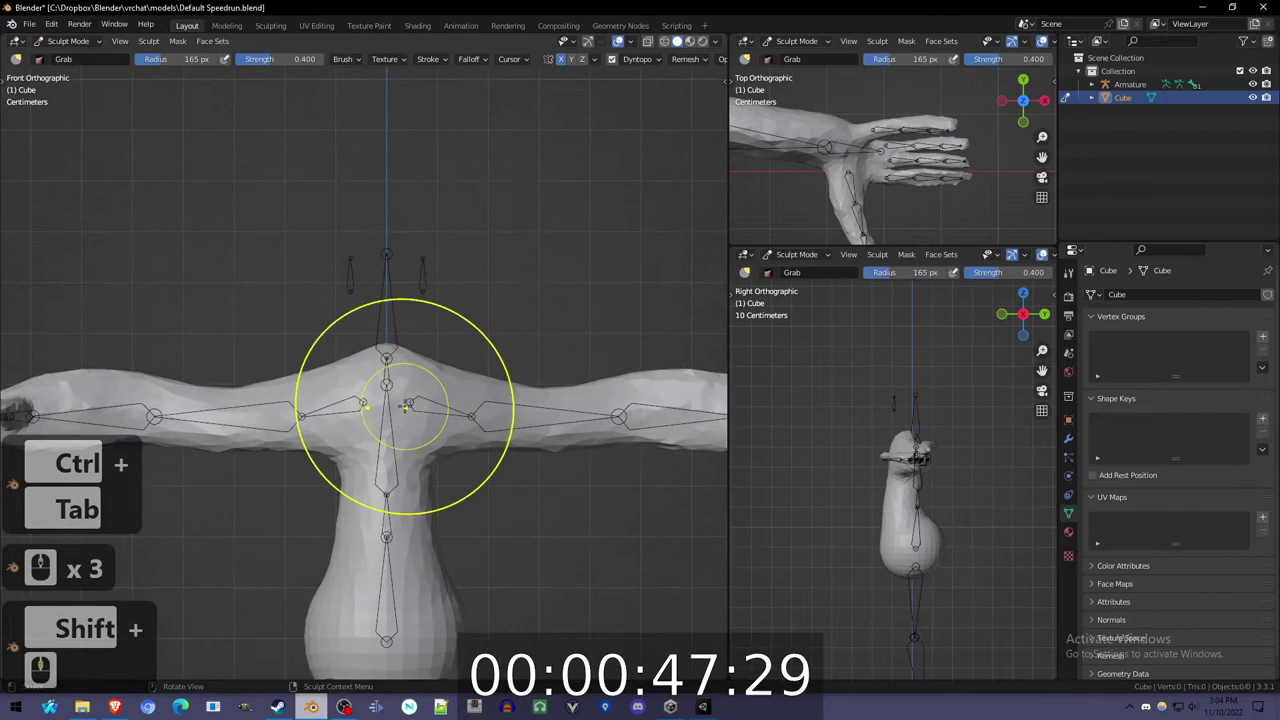
{"action": "key", "text": "k"}
{"action": "mouse_move", "coordinate": [385, 356]}
{"action": "left_mouse_down"}
{"action": "mouse_move", "coordinate": [388, 55]}
{"action": "mouse_move", "coordinate": [413, 45]}
{"action": "left_mouse_up"}
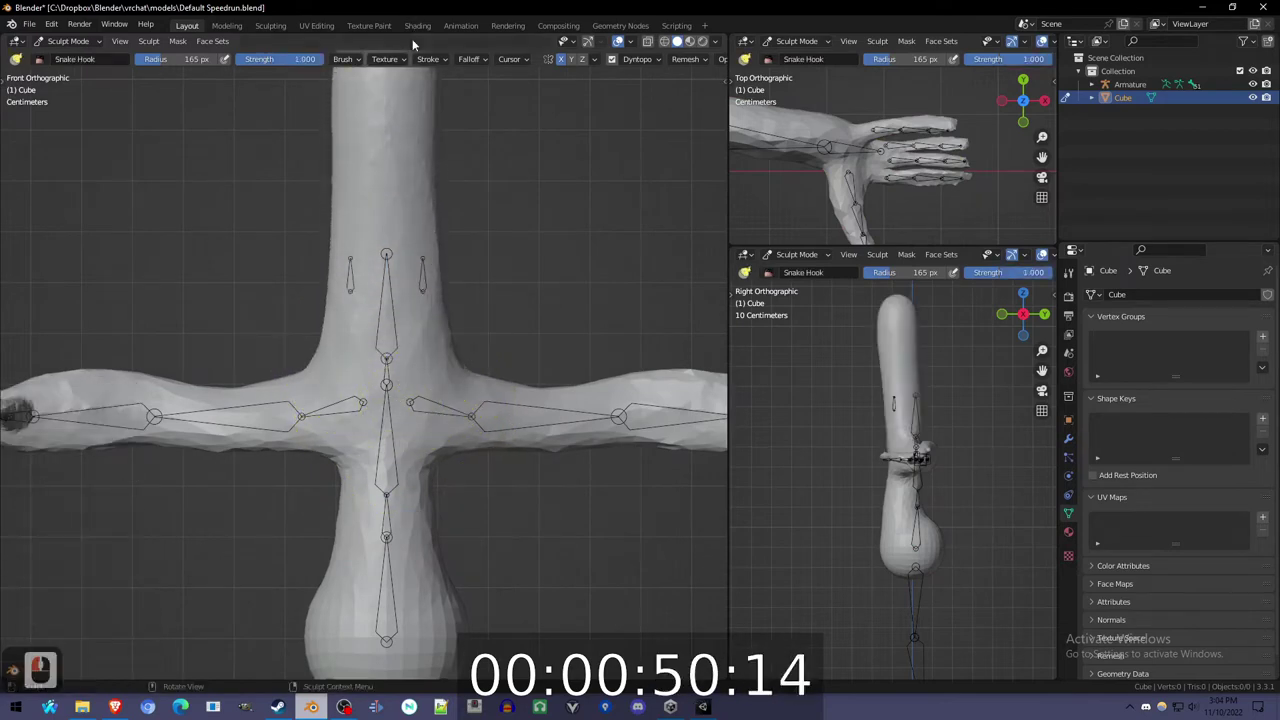
- Build up two bulging eyes and a round nose on the head with the Draw brush at a 73 px radius
{"action": "key", "text": "x"}
{"action": "left_click", "coordinate": [421, 213]}
{"action": "key", "text": "f"}
{"action": "left_click", "coordinate": [393, 222]}
{"action": "left_click_drag", "start_coordinate": [412, 212], "coordinate": [427, 222]}
{"action": "mouse_move", "coordinate": [424, 220]}
{"action": "left_mouse_down"}
{"action": "mouse_move", "coordinate": [434, 228]}
{"action": "mouse_move", "coordinate": [389, 298]}
{"action": "mouse_move", "coordinate": [391, 268]}
{"action": "left_mouse_up"}
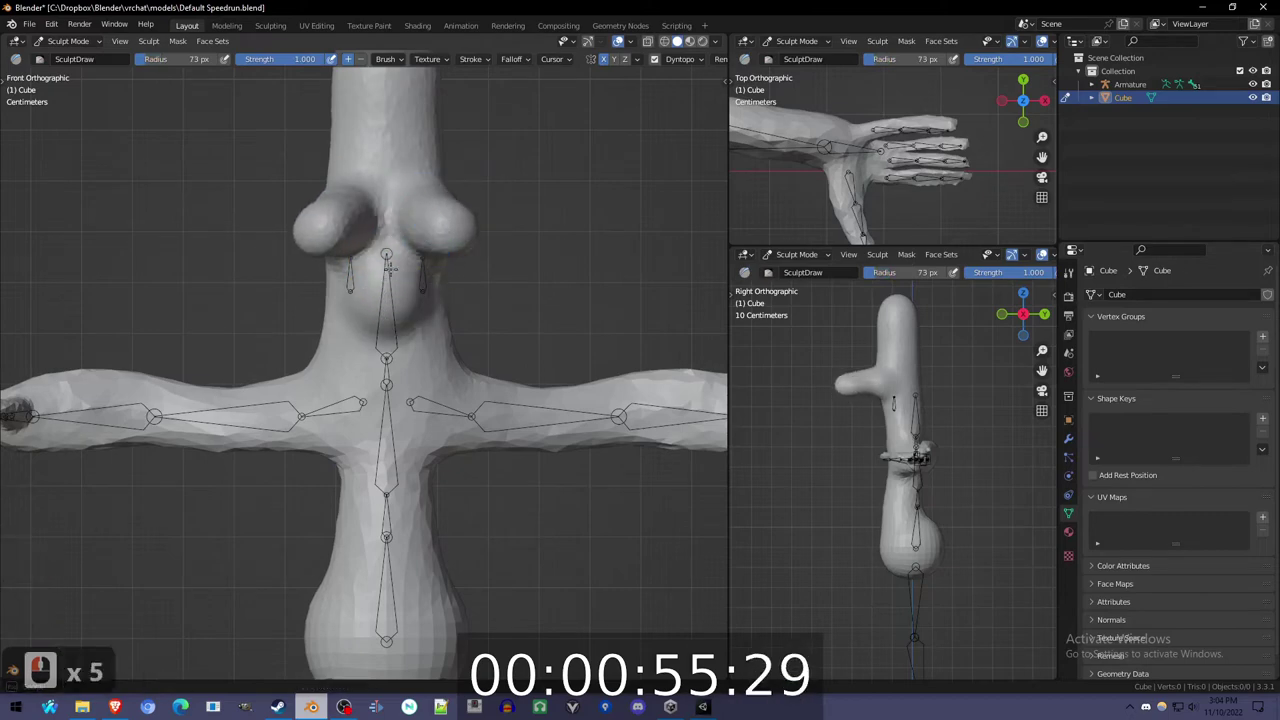
- Add lips below the nose with the Draw brush at a 40 px radius and carve the mouth line between them
{"action": "key", "text": "f"}
{"action": "left_click", "coordinate": [371, 357]}
{"action": "left_click", "coordinate": [349, 347]}
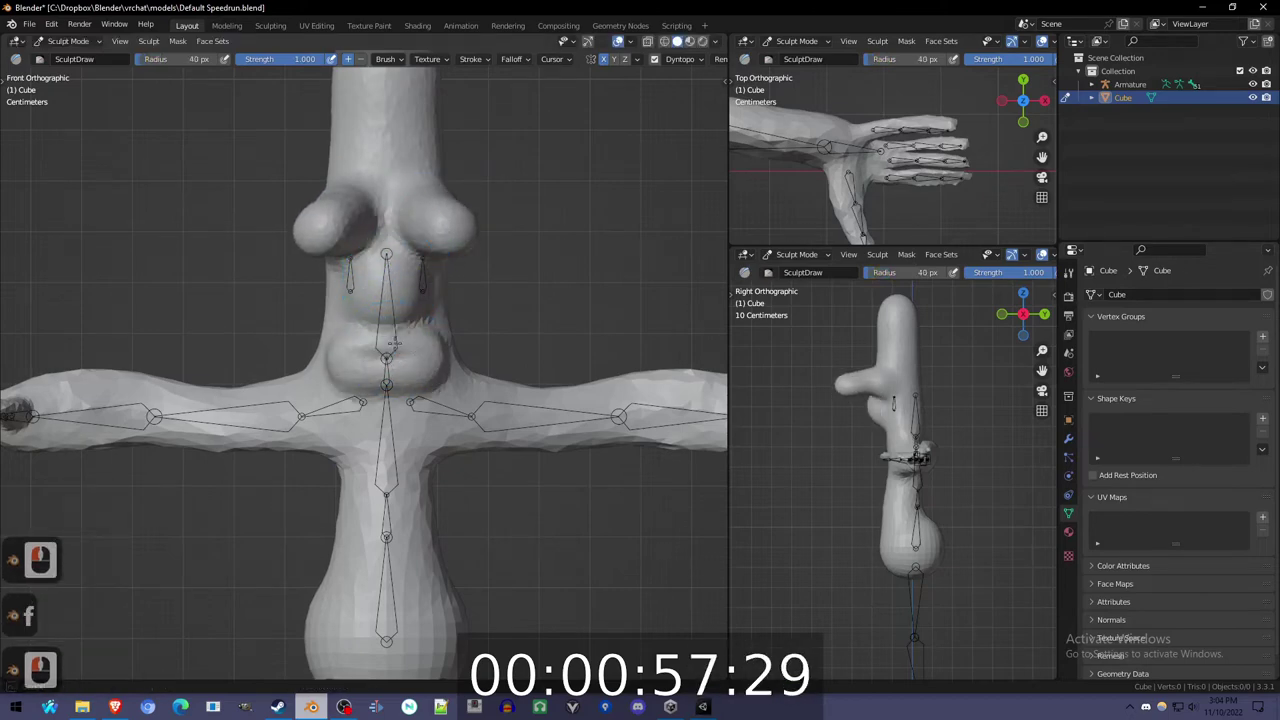
{"action": "left_click_drag", "start_coordinate": [397, 350], "coordinate": [369, 346], "text": "ctrl"}
- Pull the mouth corners and cheeks upward with the Grab brush at a 77 px radius
{"action": "mouse_move", "coordinate": [454, 506]}
{"action": "middle_mouse_down", "text": "shift"}
{"action": "mouse_move", "coordinate": [464, 269]}
{"action": "mouse_move", "coordinate": [455, 421]}
{"action": "middle_mouse_up", "text": "shift"}
{"action": "key", "text": "g"}
{"action": "key", "text": "f"}
{"action": "left_click", "coordinate": [415, 254]}
{"action": "left_click_drag", "start_coordinate": [354, 267], "coordinate": [337, 197]}
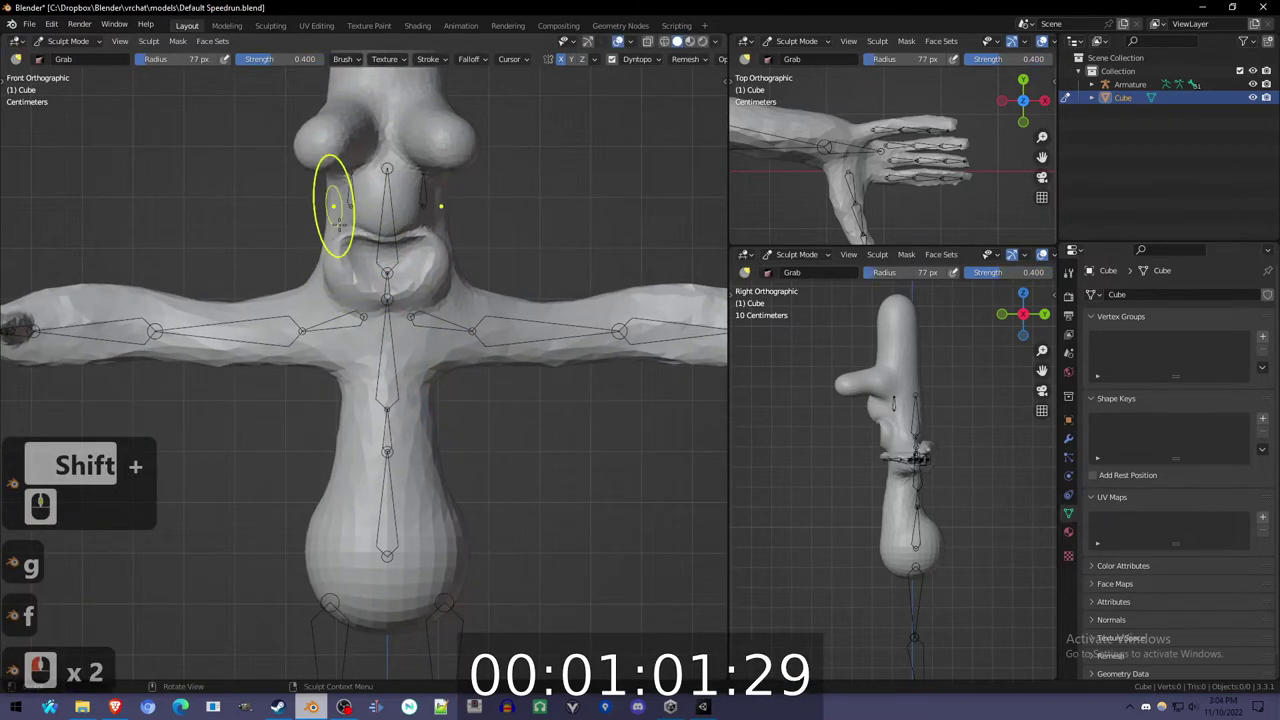
- Sculpt horizontal ridges across the waist and hips with the Draw brush at a 33 px radius
{"action": "middle_click_drag", "start_coordinate": [403, 512], "coordinate": [406, 155], "text": "shift"}
{"action": "key", "text": "x"}
{"action": "key", "text": "f"}
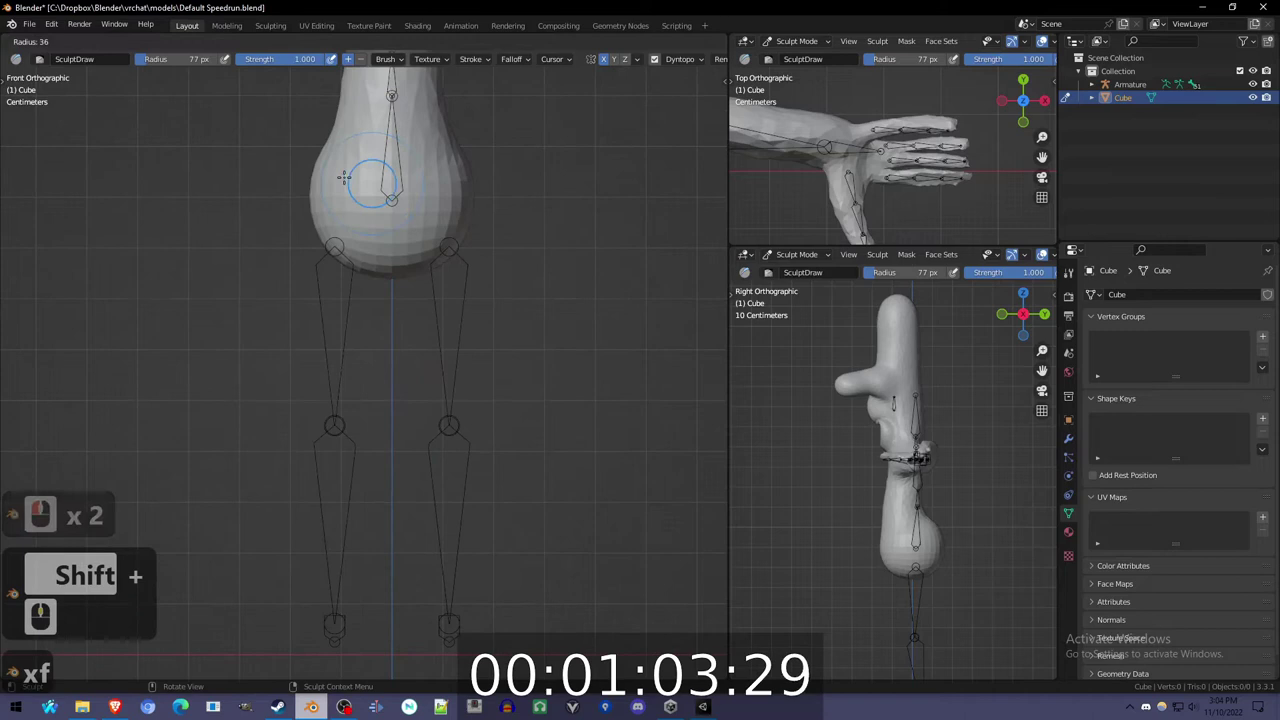
{"action": "left_click", "coordinate": [339, 178]}
{"action": "left_click_drag", "start_coordinate": [388, 182], "coordinate": [328, 176]}
{"action": "left_click_drag", "start_coordinate": [398, 140], "coordinate": [311, 140]}
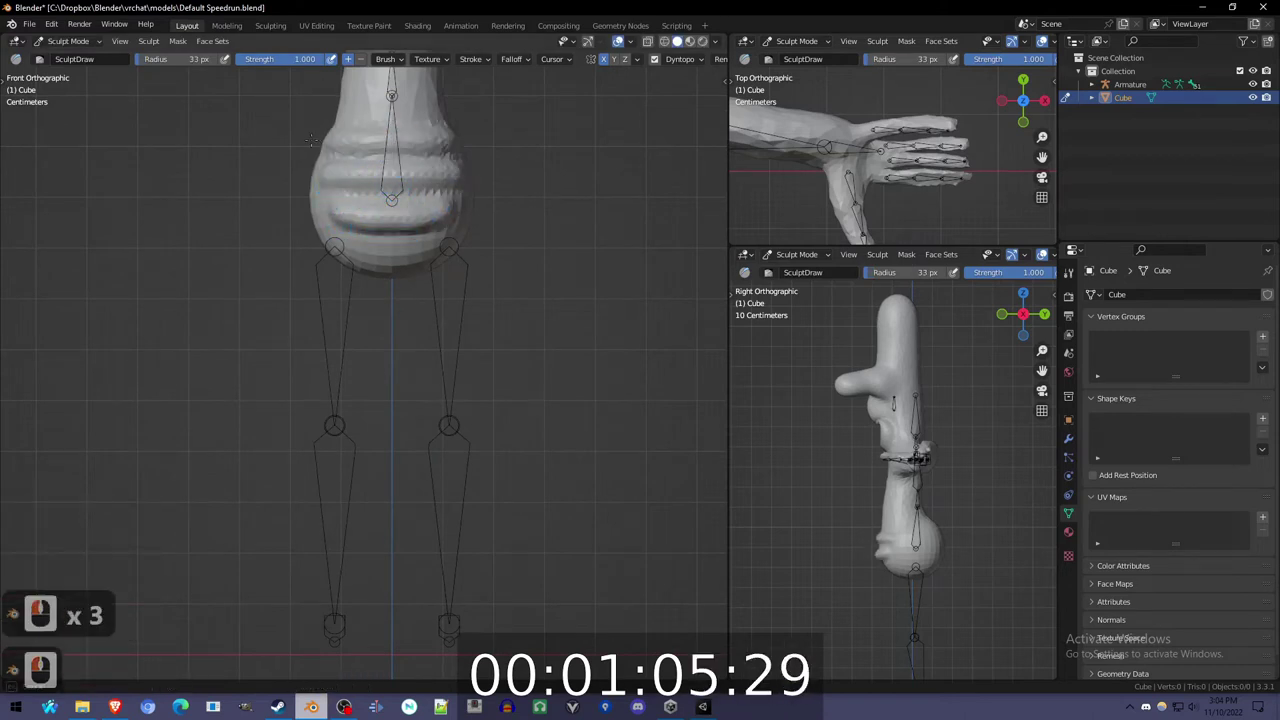
- Pull both legs down from the hips along the leg bones with Snake Hook at a 126 px radius
{"action": "key", "text": "k"}
{"action": "key", "text": "f"}
{"action": "left_click", "coordinate": [455, 262]}
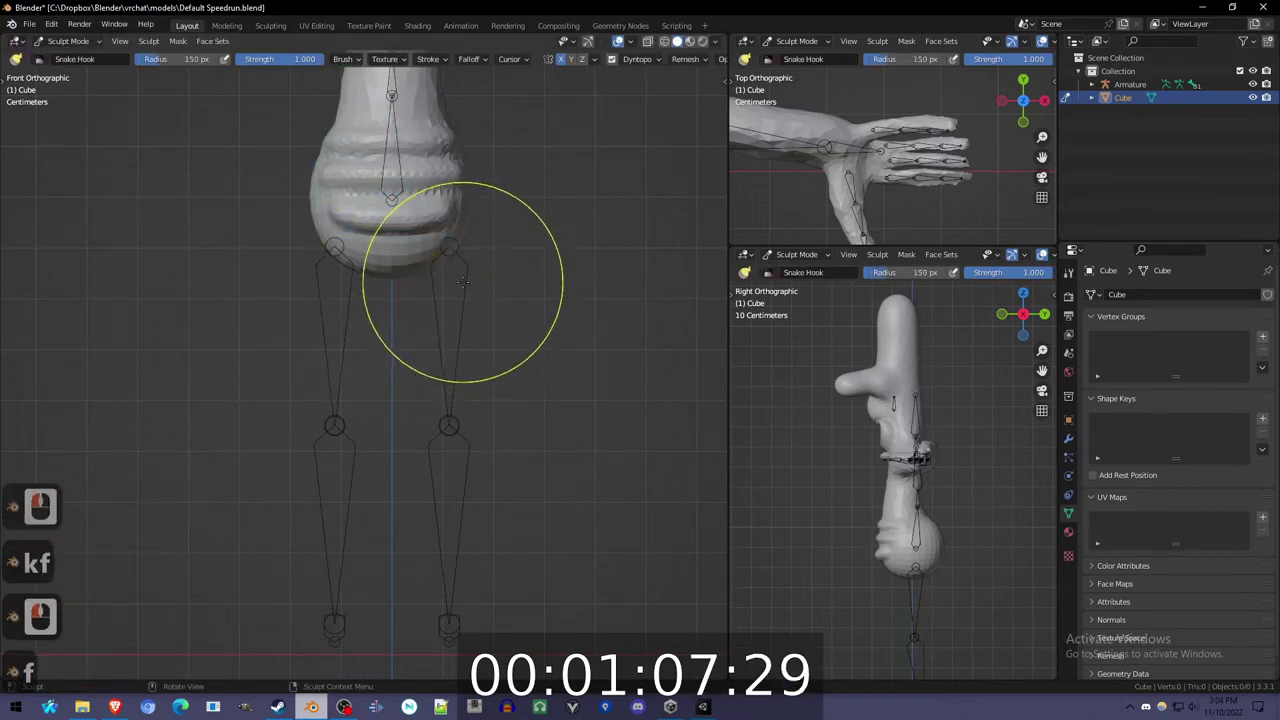
{"action": "key", "text": "f"}
{"action": "left_click", "coordinate": [447, 257]}
{"action": "left_click_drag", "start_coordinate": [446, 256], "coordinate": [455, 458]}
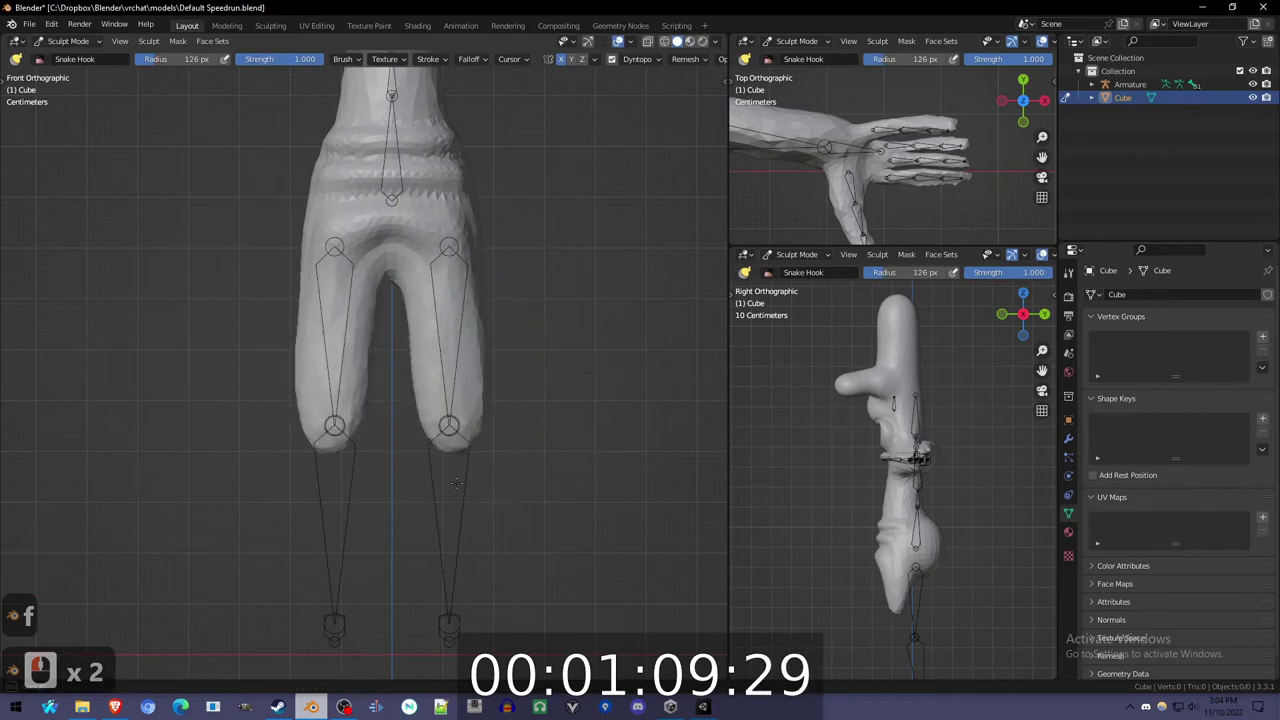
{"action": "left_click_drag", "start_coordinate": [455, 402], "coordinate": [458, 598]}
- Move the legs back onto the leg bones in the side view with the Grab brush
{"action": "mouse_move", "coordinate": [950, 570]}
{"action": "middle_mouse_down", "text": "shift"}
{"action": "mouse_move", "coordinate": [905, 565]}
{"action": "mouse_move", "coordinate": [894, 457]}
{"action": "middle_mouse_up", "text": "shift"}
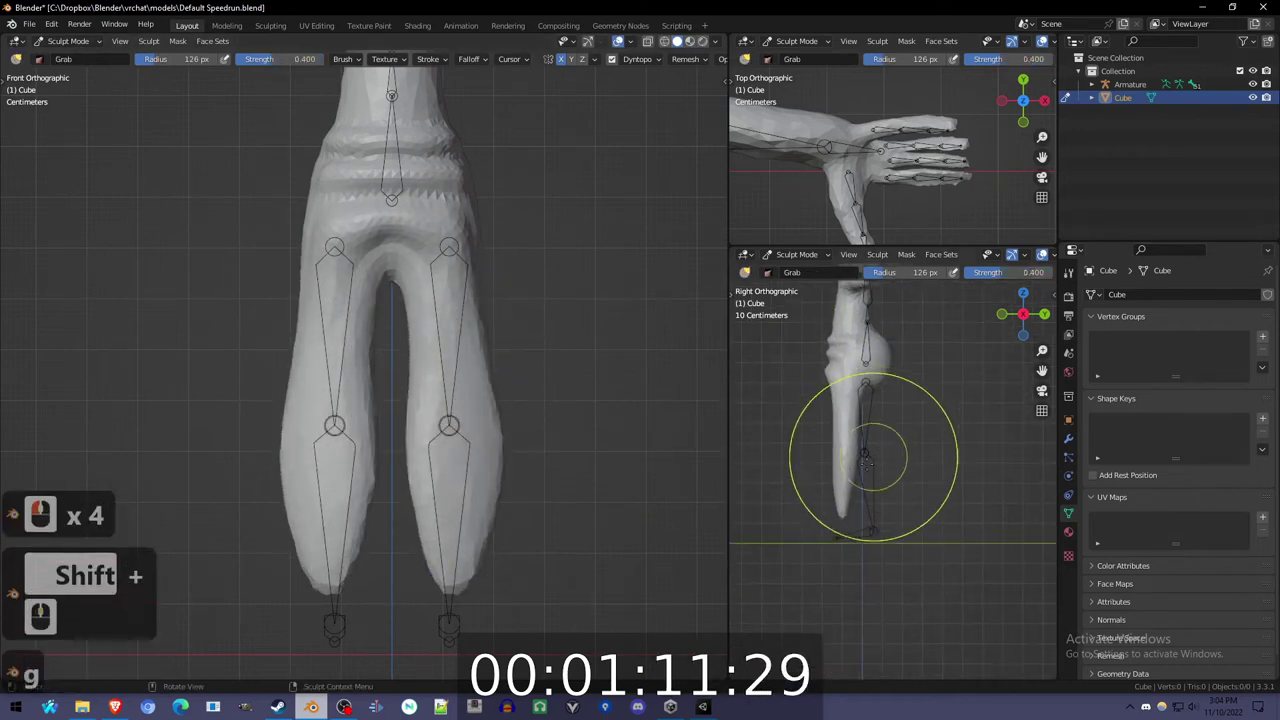
{"action": "key", "text": "g"}
{"action": "left_click_drag", "start_coordinate": [849, 459], "coordinate": [868, 457]}
{"action": "mouse_move", "coordinate": [848, 506]}
{"action": "left_mouse_down"}
{"action": "mouse_move", "coordinate": [873, 523]}
{"action": "mouse_move", "coordinate": [859, 545]}
{"action": "left_mouse_up"}
- Shape the feet forward along the foot bones with Snake Hook and Grab, and return to Object Mode
{"action": "key", "text": "k"}
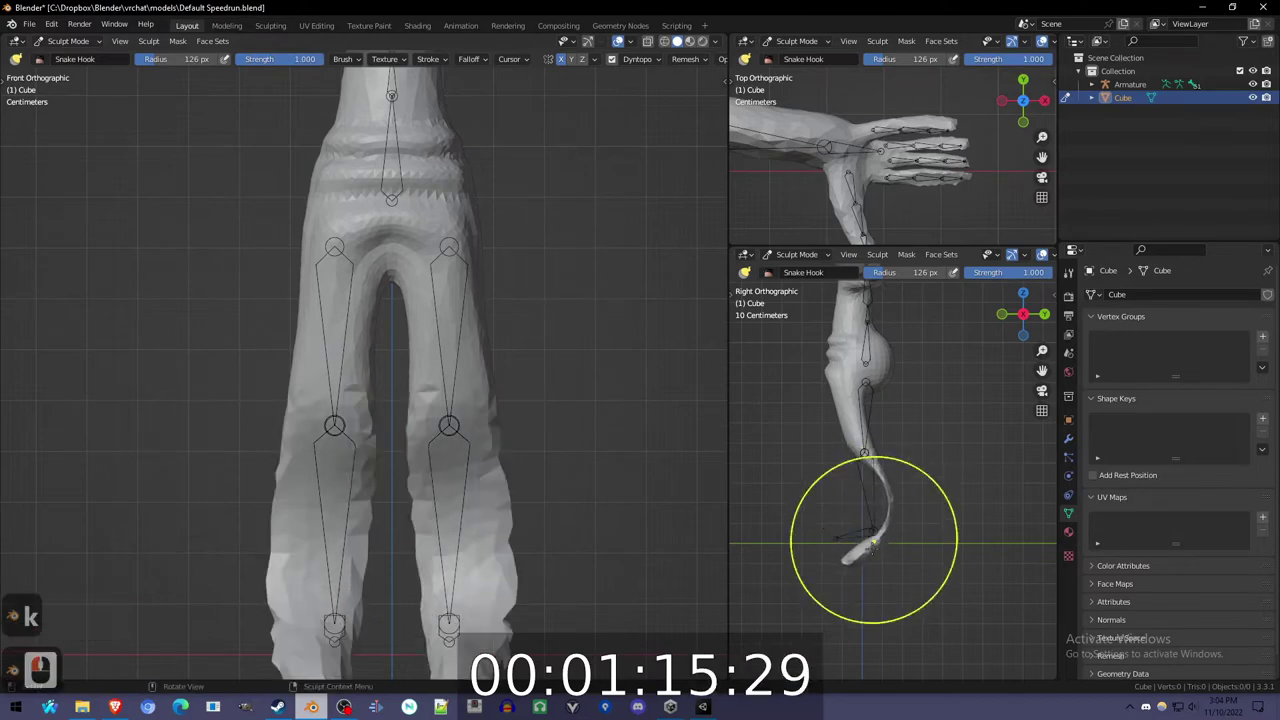
{"action": "key", "text": "g"}
{"action": "left_click_drag", "start_coordinate": [815, 505], "coordinate": [811, 503]}
{"action": "key", "text": "ctrl+Tab"}
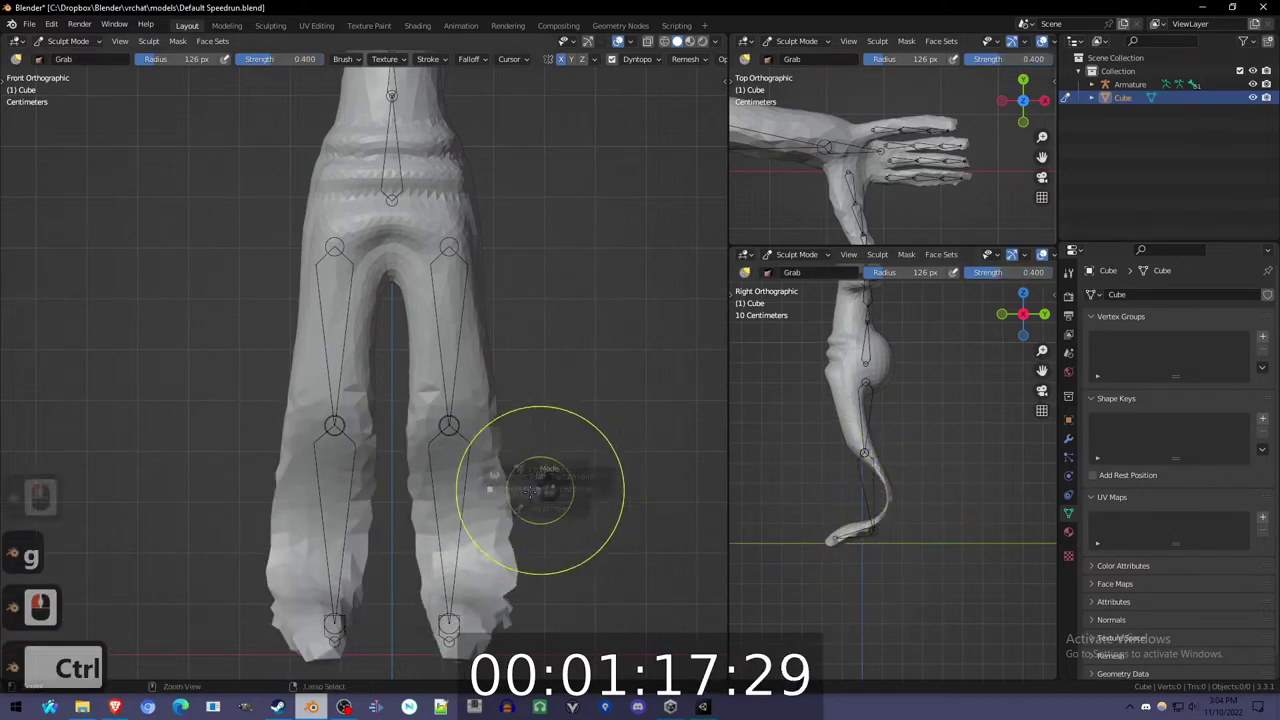
- Select the armature and enter its Edit Mode
{"action": "scroll", "coordinate": [519, 335], "scroll_direction": "down", "scroll_amount": 4}
{"action": "middle_click_drag", "start_coordinate": [491, 262], "coordinate": [463, 451], "text": "shift"}
{"action": "key", "text": "shift"}
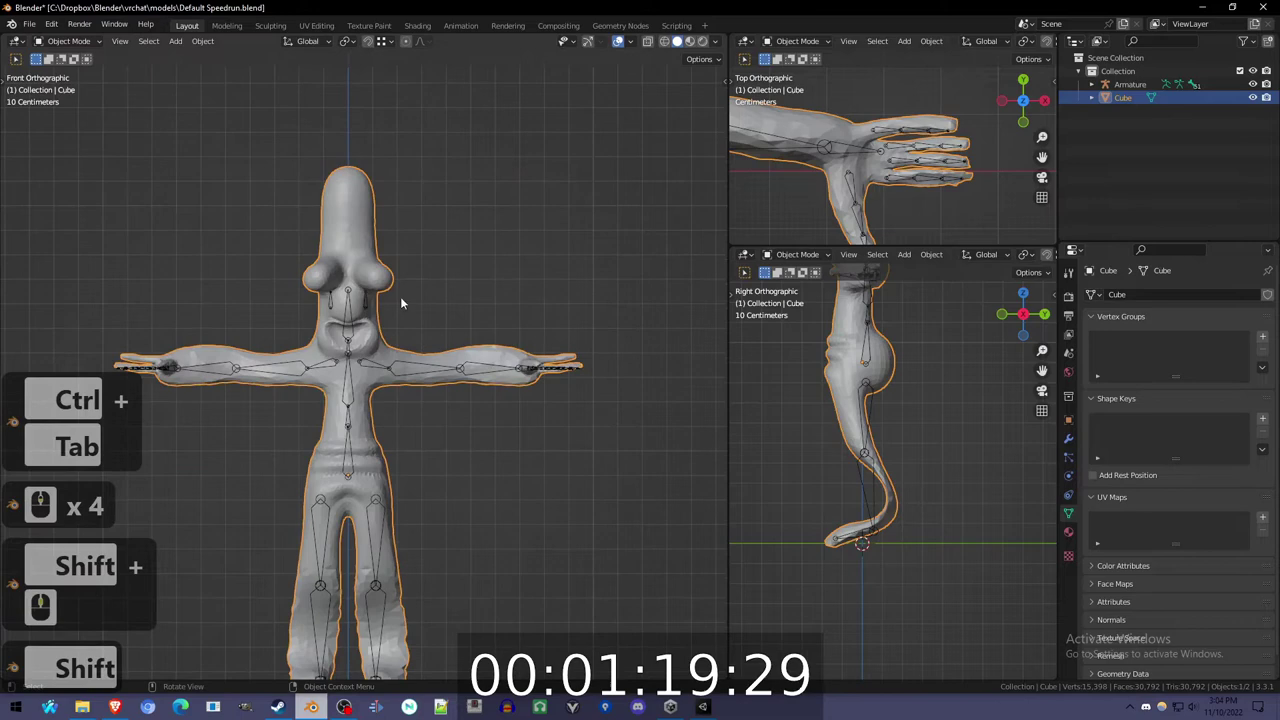
{"action": "scroll", "coordinate": [401, 299], "scroll_direction": "up", "scroll_amount": 2}
{"action": "key", "text": "Tab"}
{"action": "key", "text": "Tab"}
{"action": "left_click", "coordinate": [368, 277]}
{"action": "key", "text": "Tab"}
- Move the left eye bone, with its mirrored counterpart, up and forward into the bulging eyes
{"action": "left_click", "coordinate": [368, 275]}
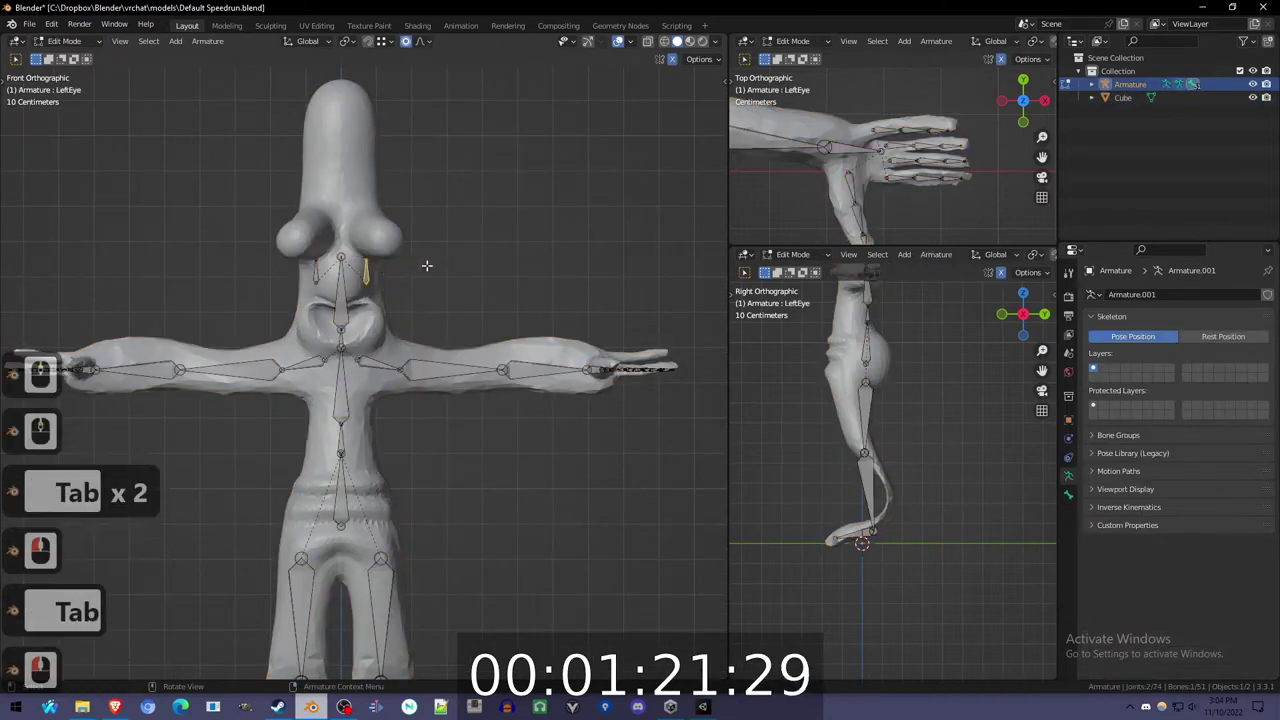
{"action": "scroll", "coordinate": [440, 468], "scroll_direction": "up", "scroll_amount": 1}
{"action": "middle_click_drag", "start_coordinate": [447, 299], "coordinate": [523, 457], "text": "shift"}
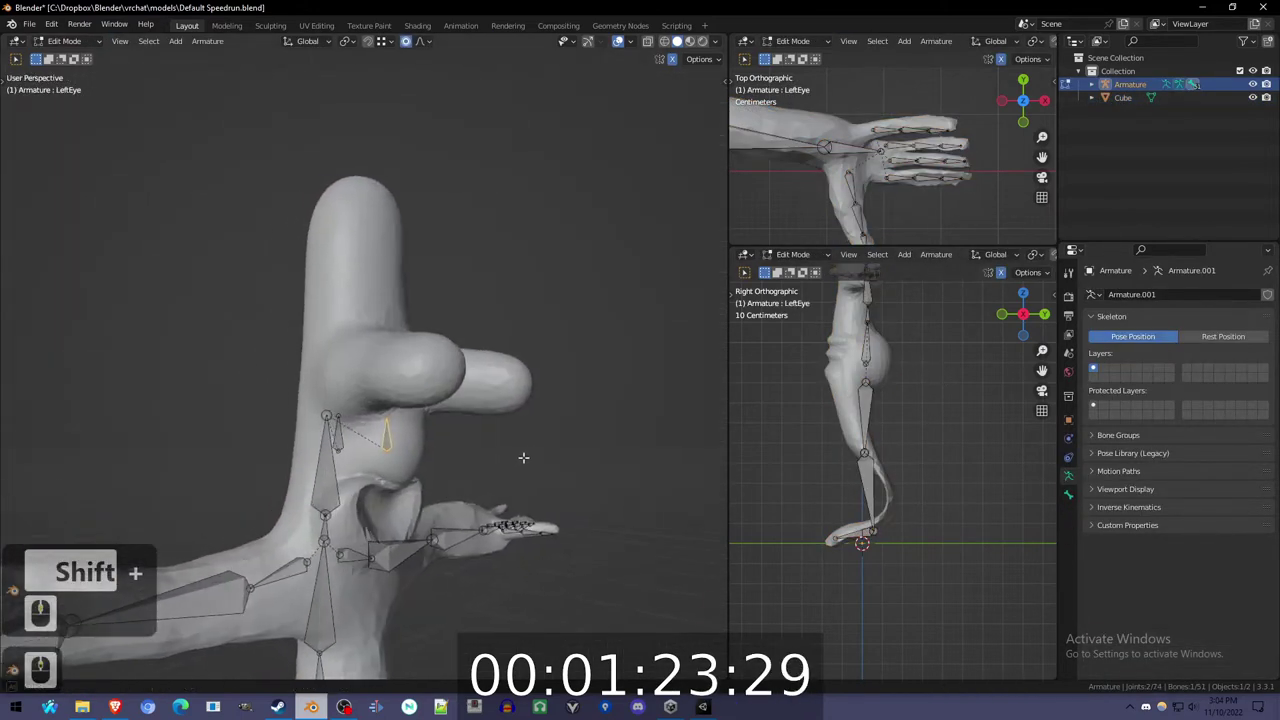
{"action": "key", "text": "g"}
{"action": "left_click", "coordinate": [622, 424]}
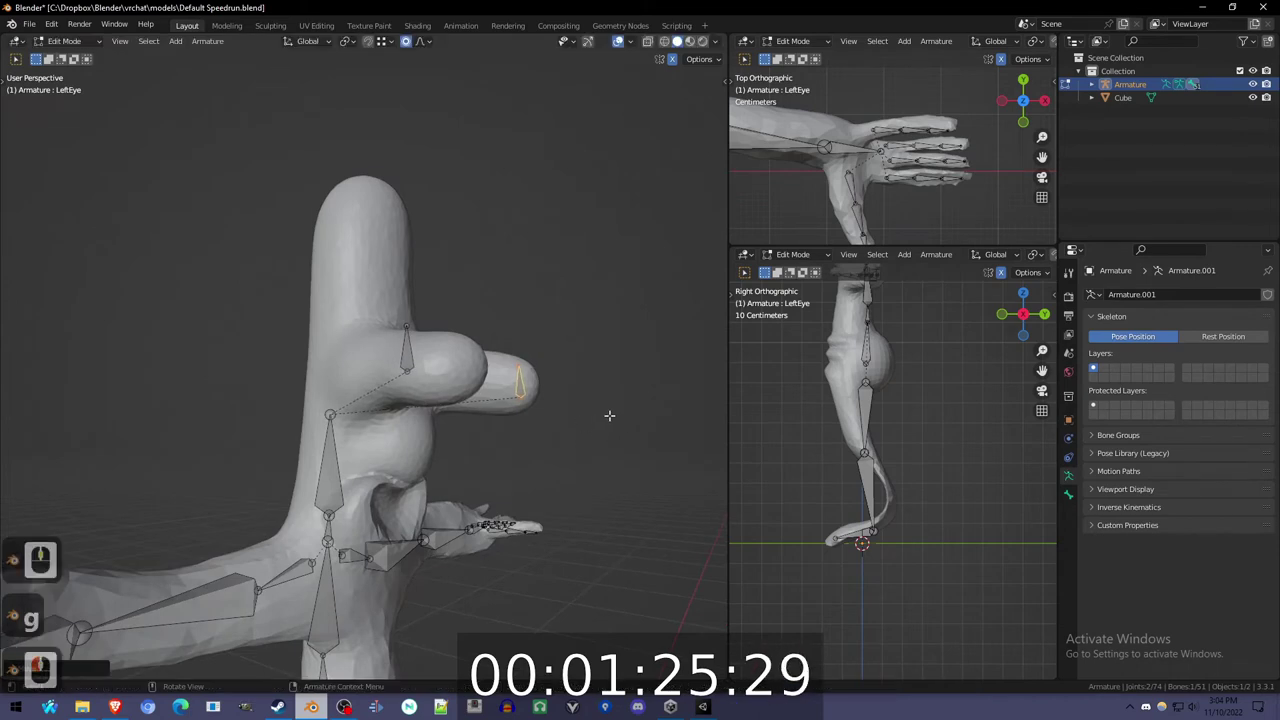
{"action": "scroll", "coordinate": [612, 415], "scroll_direction": "up", "scroll_amount": 1}
{"action": "middle_click_drag", "start_coordinate": [873, 304], "coordinate": [968, 562], "text": "shift"}
{"action": "key", "text": "g"}
{"action": "left_click", "coordinate": [926, 557]}
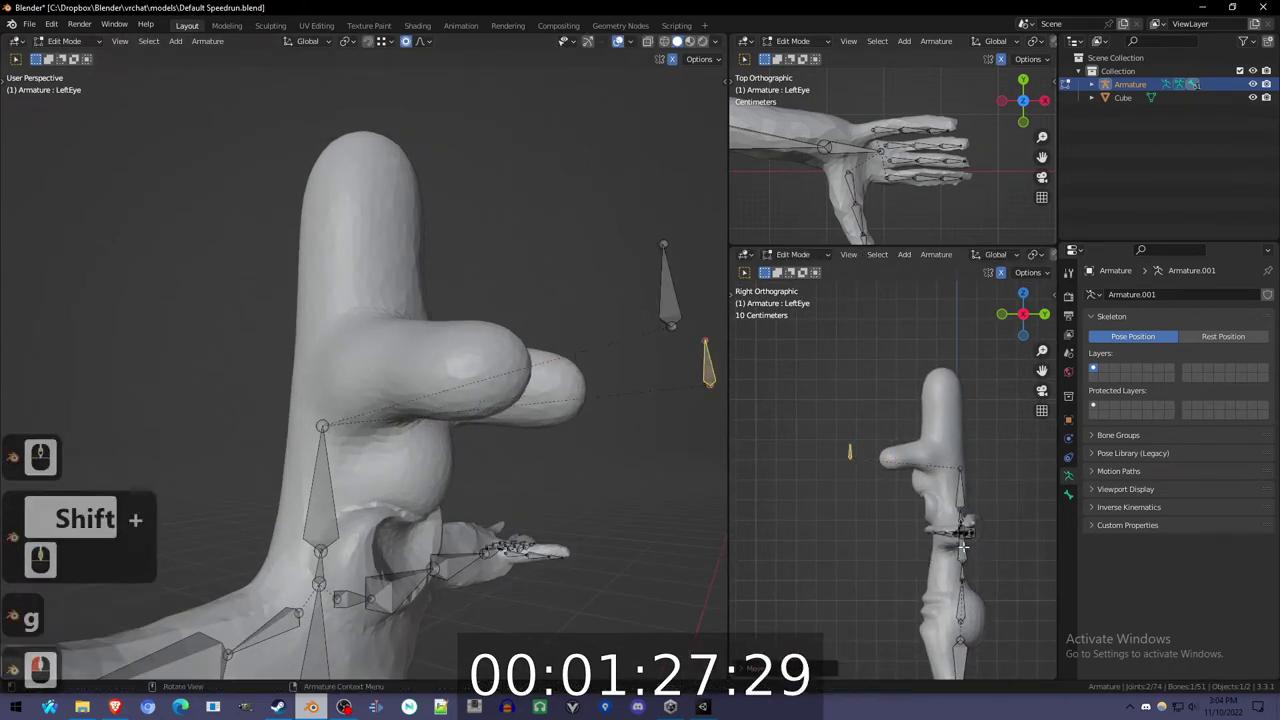
{"action": "key", "text": "ctrl+z"}
- Adjust the left eye bone's position so both mirrored bones sit inside the sculpted eyes
{"action": "middle_click_drag", "start_coordinate": [563, 534], "coordinate": [421, 492]}
{"action": "key", "text": "g"}
{"action": "left_click", "coordinate": [395, 545]}
- Extrude a chain of three bones upward from the head bone's tip to above the top of the head
{"action": "left_click", "coordinate": [298, 428]}
{"action": "scroll", "coordinate": [298, 428], "scroll_direction": "down", "scroll_amount": 2}
{"action": "key", "text": "e"}
{"action": "left_click", "coordinate": [383, 349]}
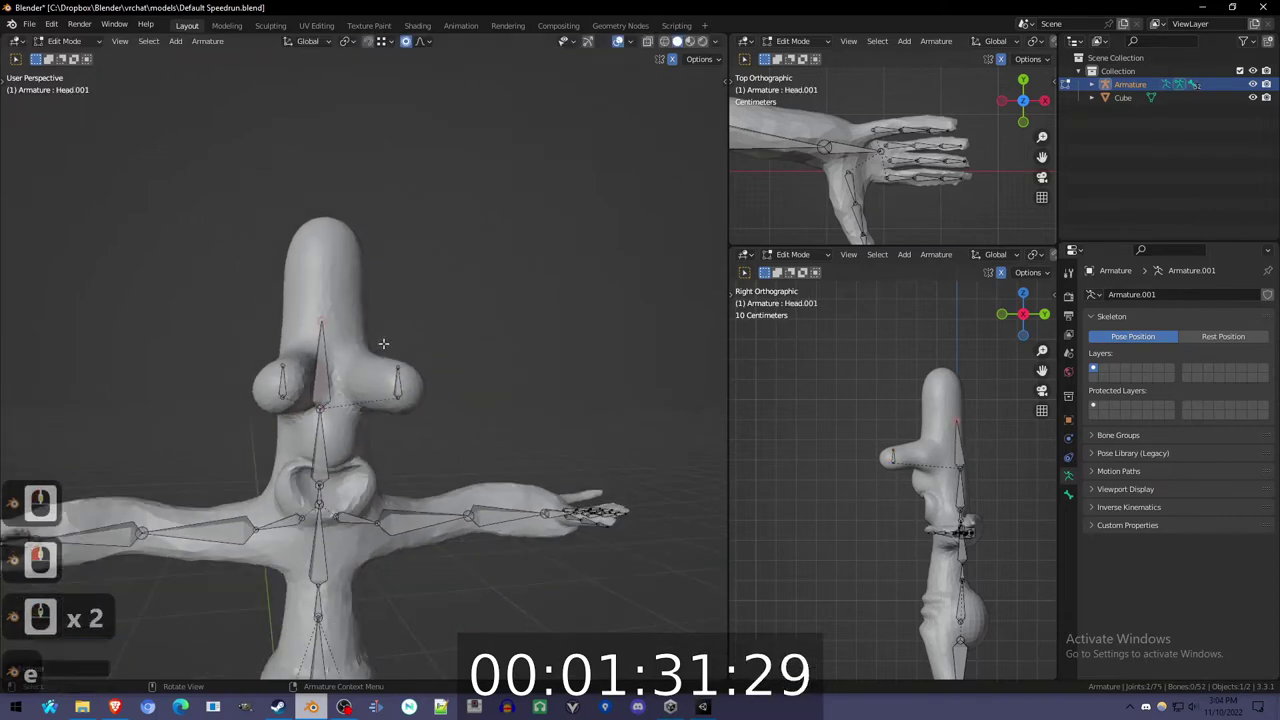
{"action": "key", "text": "e"}
{"action": "left_click", "coordinate": [396, 284]}
{"action": "key", "text": "g"}
{"action": "left_click", "coordinate": [397, 311]}
{"action": "key", "text": "e"}
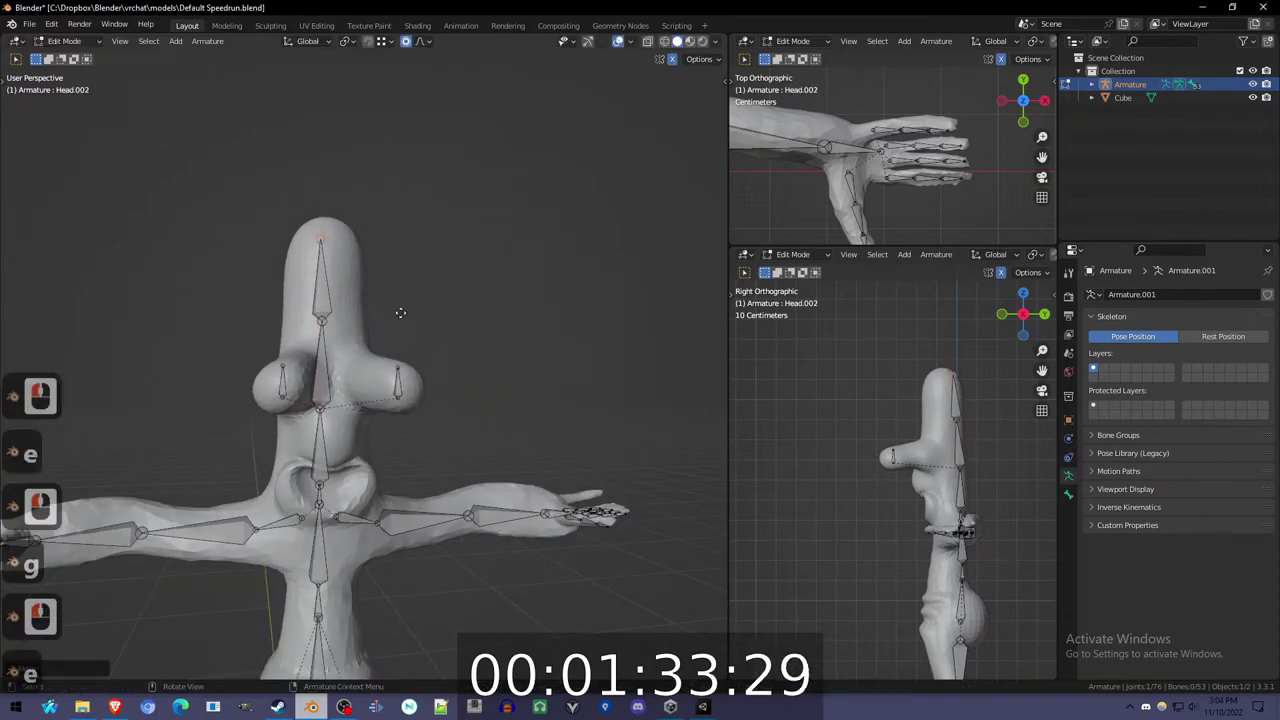
{"action": "left_click", "coordinate": [377, 235]}
{"action": "scroll", "coordinate": [410, 330], "scroll_direction": "down", "scroll_amount": 2}
{"action": "key", "text": "ctrl+Tab"}
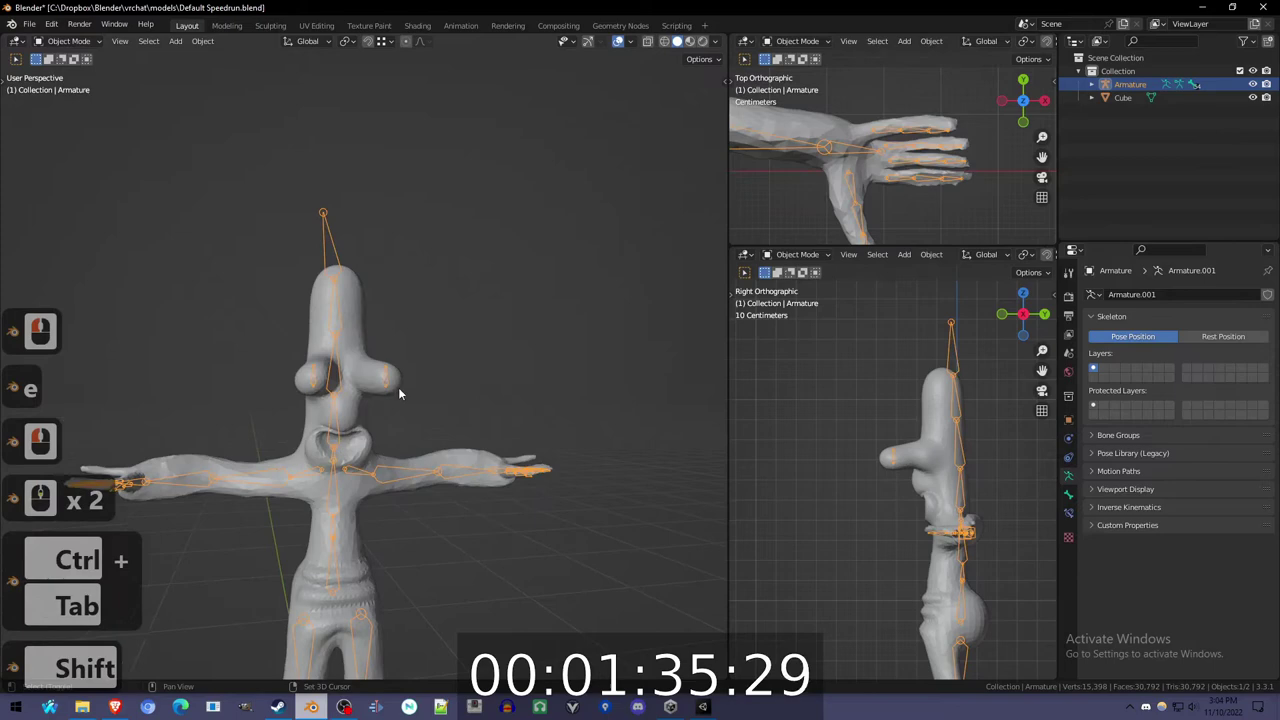
- Select the character mesh together with the armature and parent the mesh to the armature
{"action": "left_click", "coordinate": [362, 406], "text": "shift"}
{"action": "left_click", "coordinate": [346, 430], "text": "shift"}
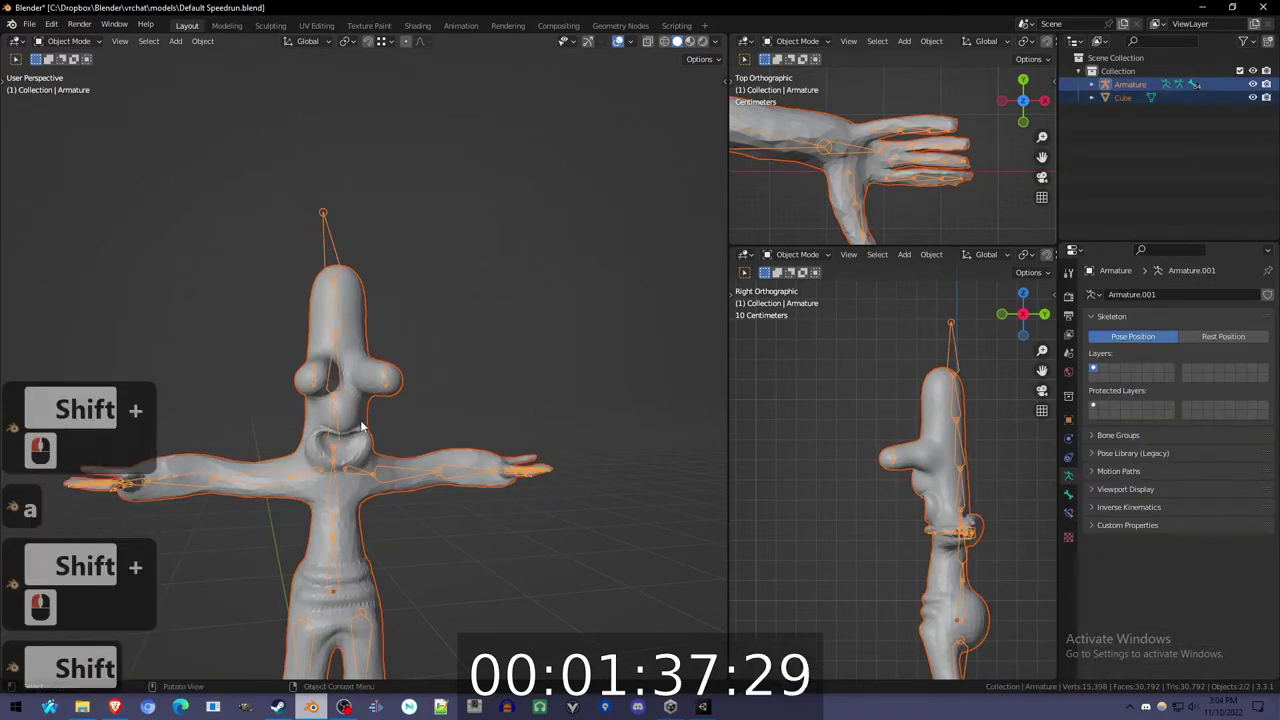
{"action": "key", "text": "ctrl+p"}
{"action": "left_click", "coordinate": [360, 421]}
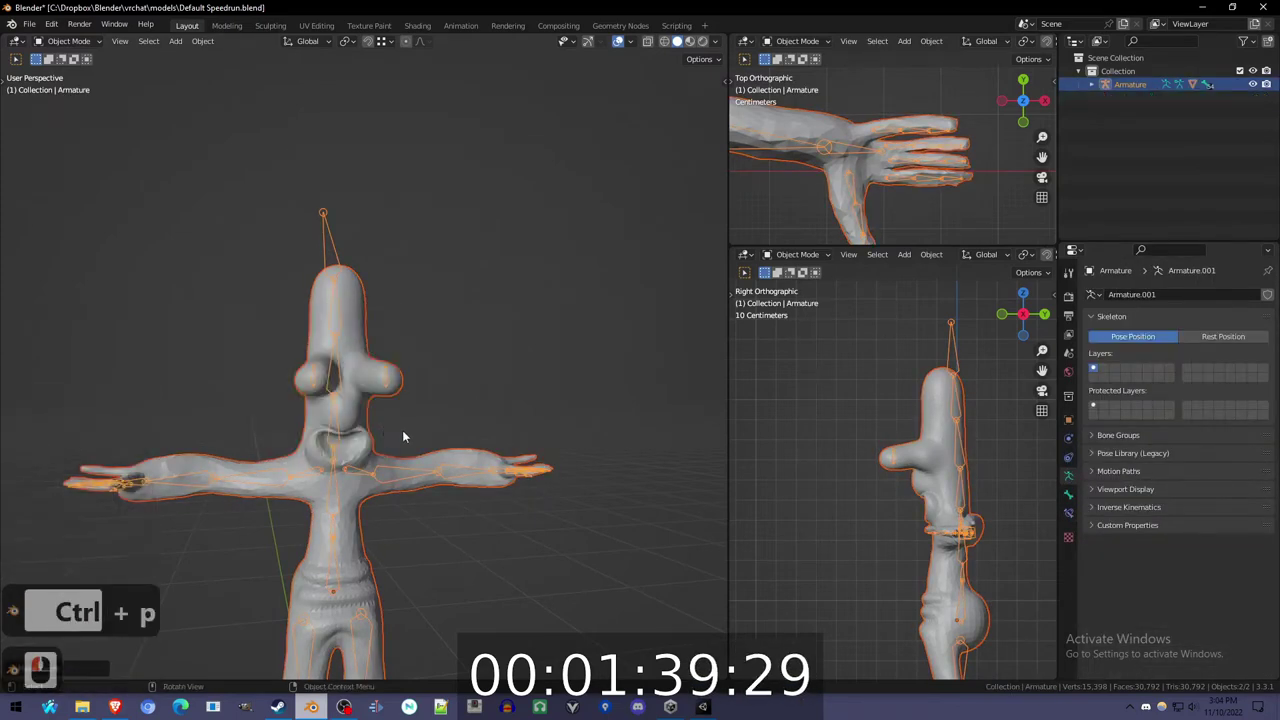
- Test the rig's deformation in Pose Mode by trackball-rotating all bones with two pivot settings, cancelling each rotation
{"action": "key", "text": "ctrl+Tab"}
{"action": "key", "text": "a"}
{"action": "key", "text": "r"}
{"action": "key", "text": "r"}
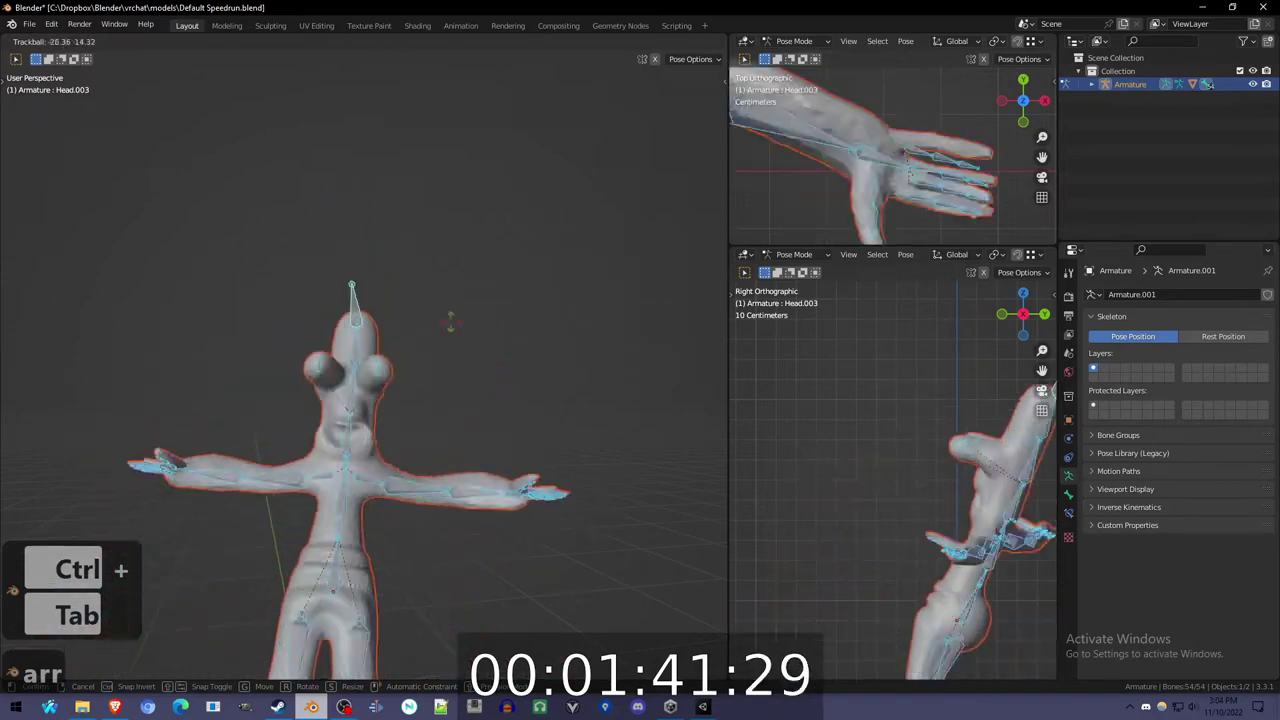
{"action": "right_click", "coordinate": [490, 388]}
{"action": "key", "text": "period"}
{"action": "left_click", "coordinate": [496, 454]}
{"action": "key", "text": "r"}
{"action": "key", "text": "r"}
{"action": "right_click", "coordinate": [477, 492]}
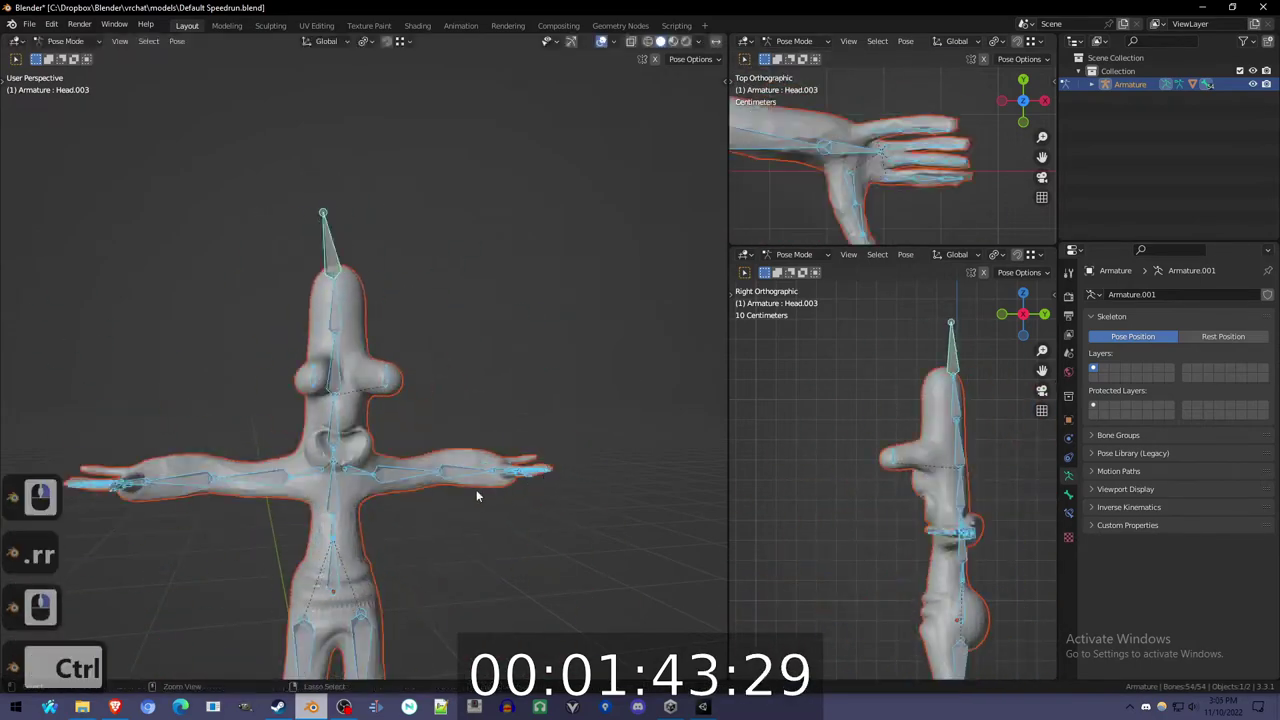
{"action": "key", "text": "ctrl+Tab"}
- Unwrap the entire character mesh using Smart UV Project with an island margin of 0.010
{"action": "left_click", "coordinate": [364, 450]}
{"action": "key", "text": "ctrl+Tab"}
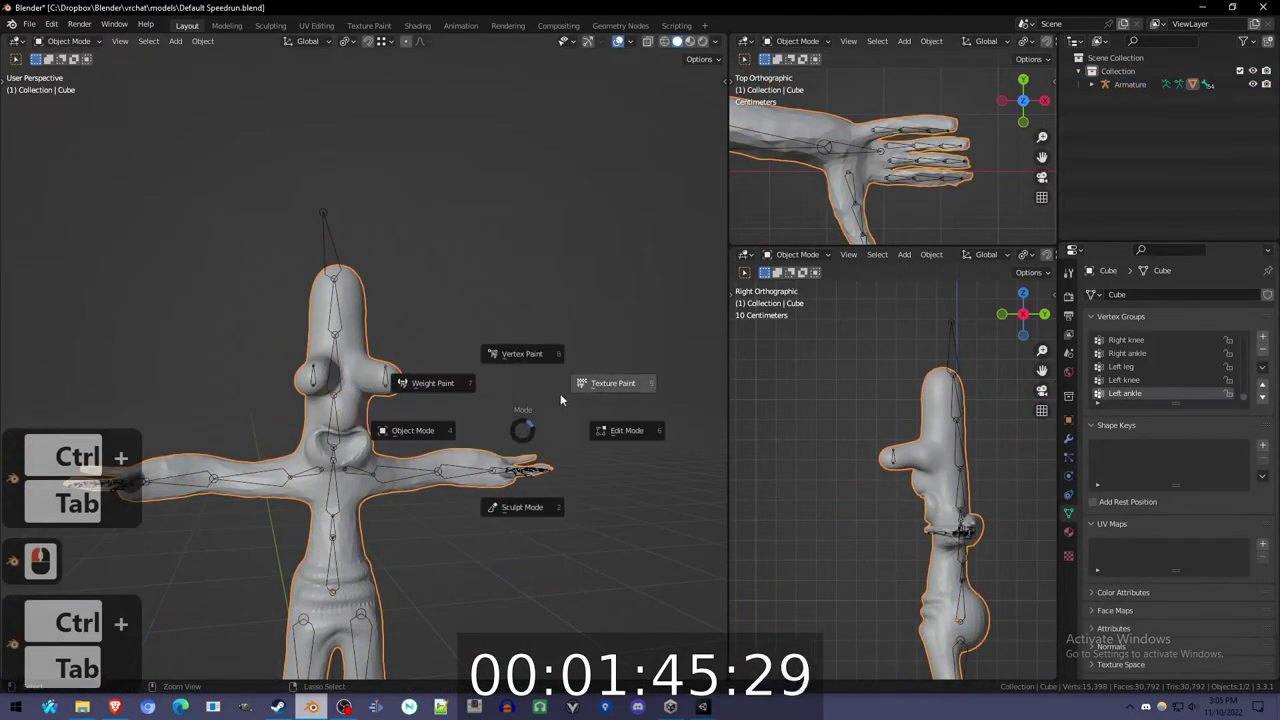
{"action": "left_click", "coordinate": [530, 365]}
{"action": "key", "text": "Tab"}
{"action": "key", "text": "a"}
{"action": "key", "text": "u"}
{"action": "left_click", "coordinate": [554, 392]}
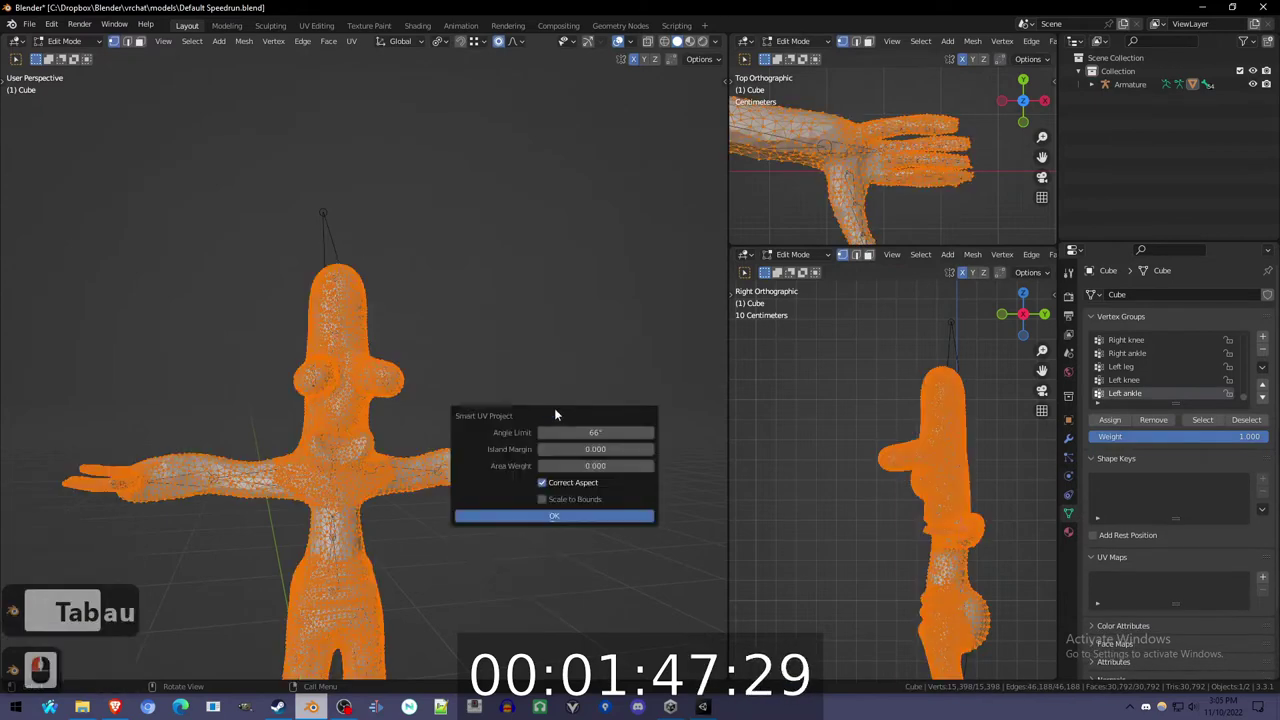
{"action": "left_click", "coordinate": [652, 449]}
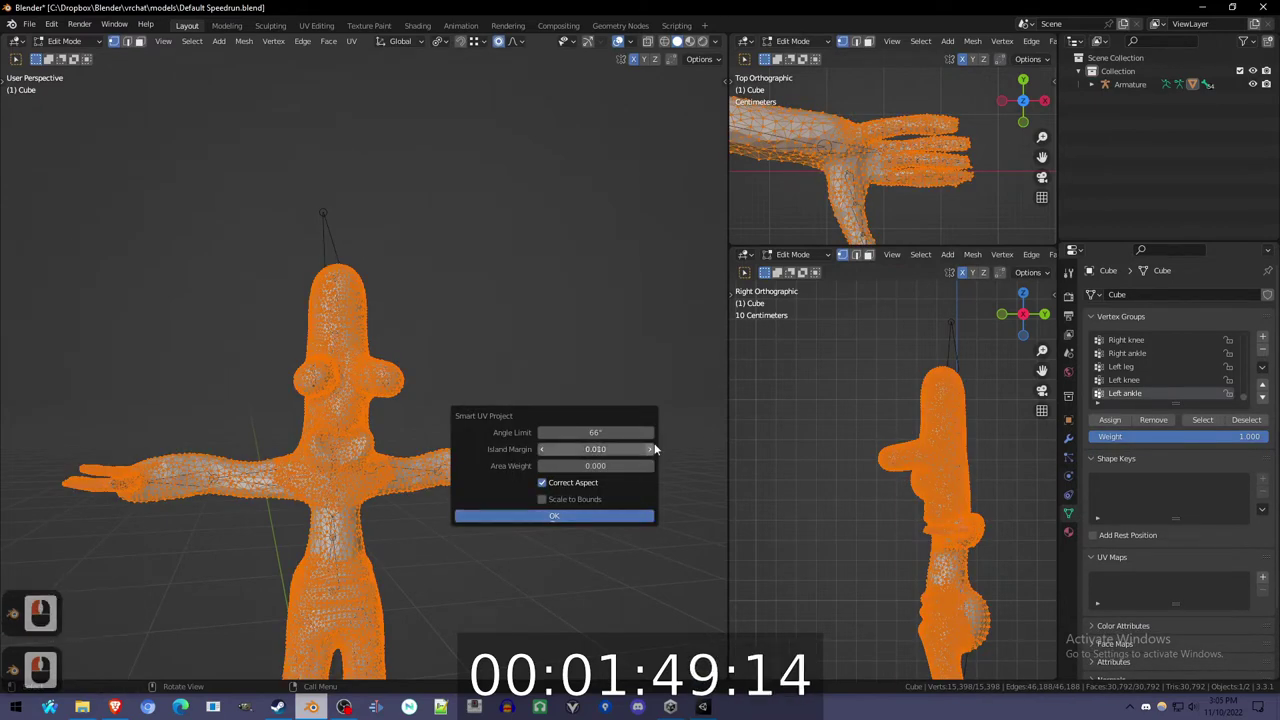
{"action": "left_click", "coordinate": [629, 516]}
- Switch to the UV Editing workspace and put the character mesh into Texture Paint mode
{"action": "left_click", "coordinate": [316, 25]}
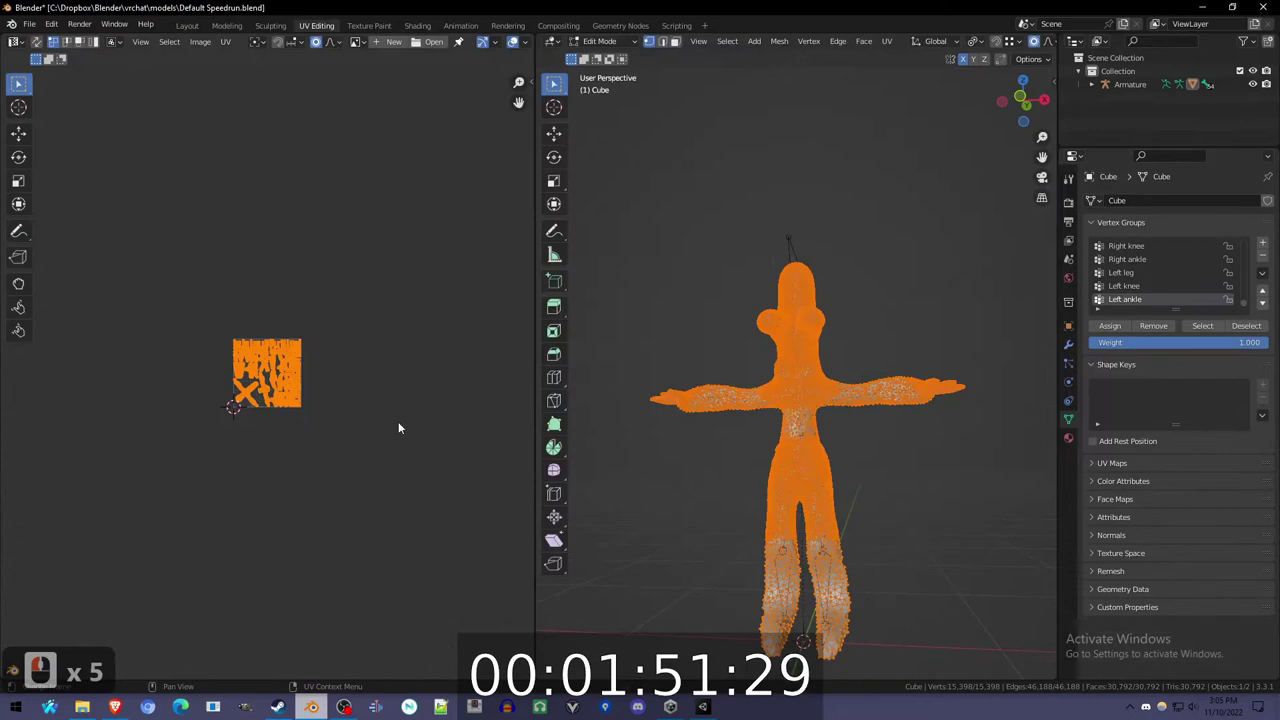
{"action": "key", "text": "Tab"}
{"action": "key", "text": "ctrl+Tab"}
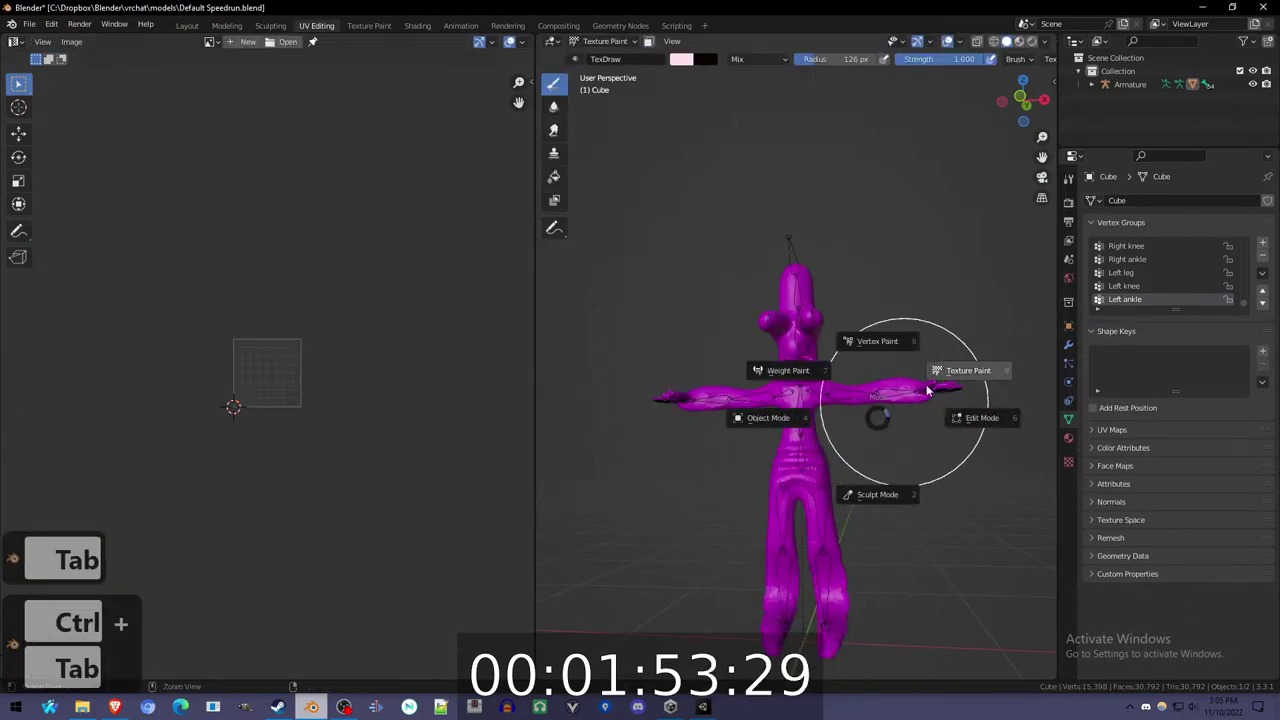
{"action": "key", "text": "ctrl+Tab"}
{"action": "key", "text": "ctrl+Tab"}
{"action": "key", "text": "ctrl+Tab"}
{"action": "key", "text": "ctrl+Tab"}
- Create a new image as the mesh's single-image paint texture, keeping the default settings
{"action": "key", "text": "n"}
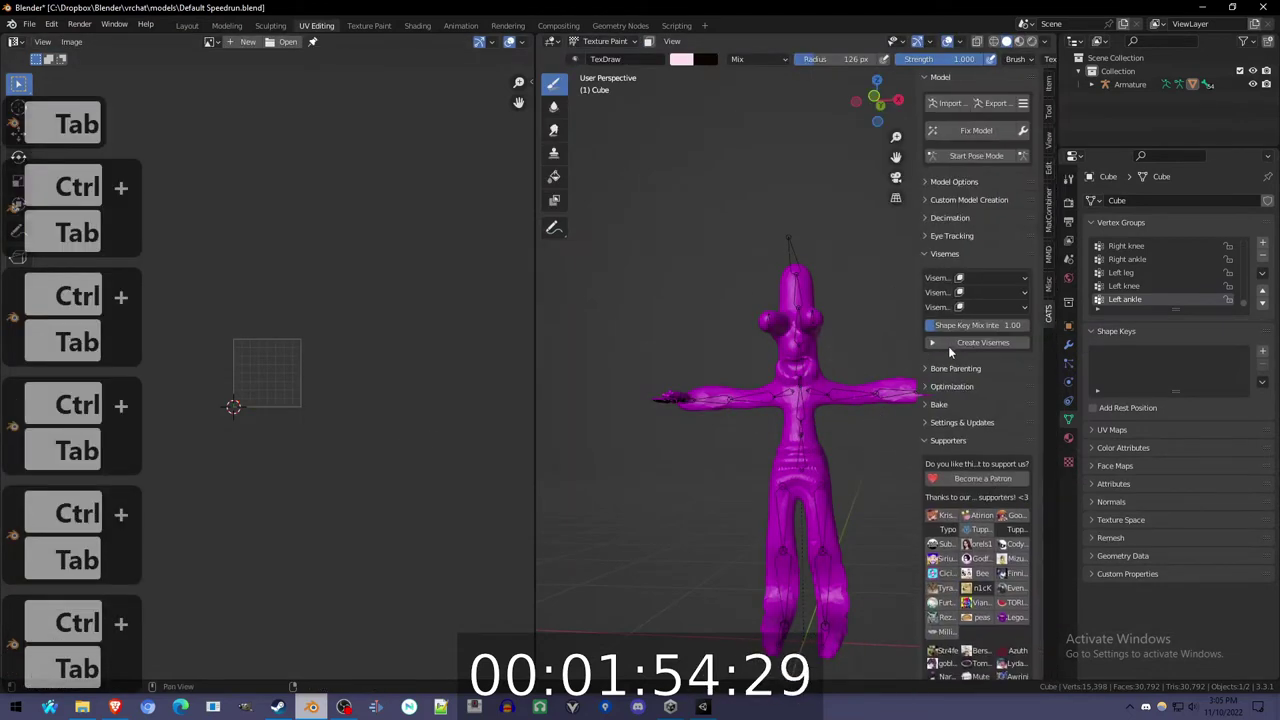
{"action": "left_click", "coordinate": [1048, 113]}
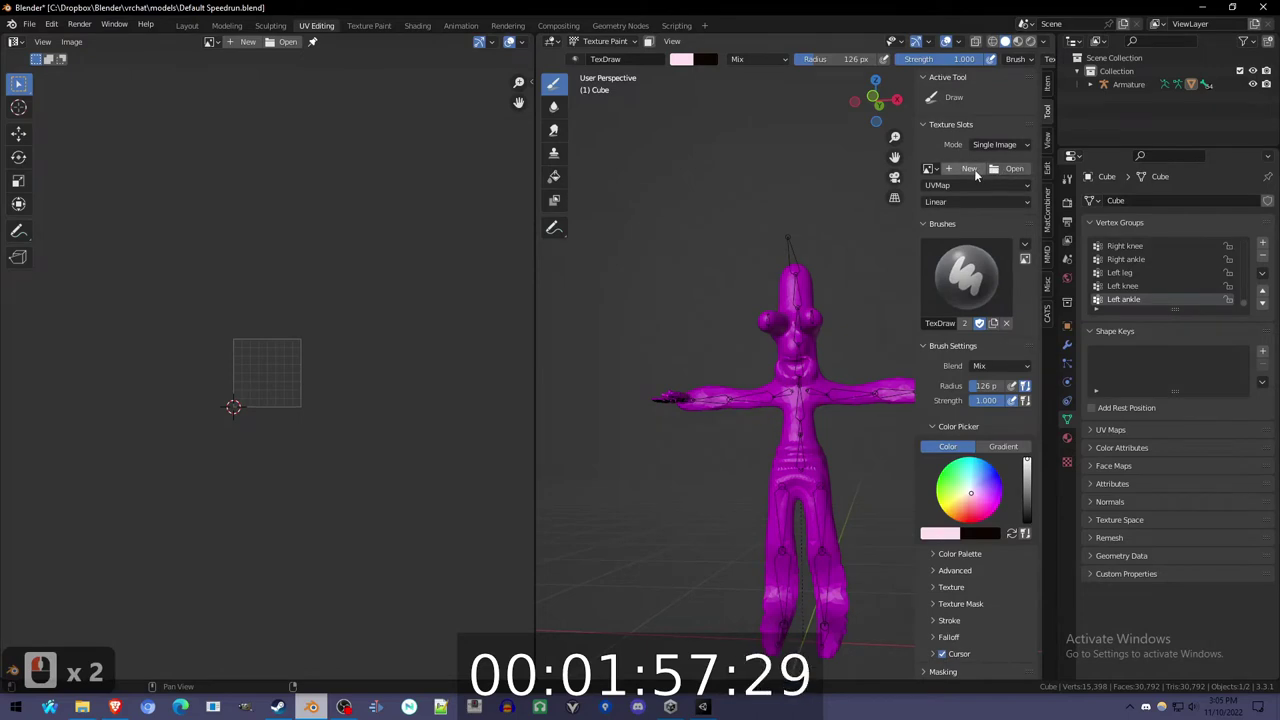
{"action": "left_click", "coordinate": [968, 169]}
{"action": "left_click", "coordinate": [1031, 315]}
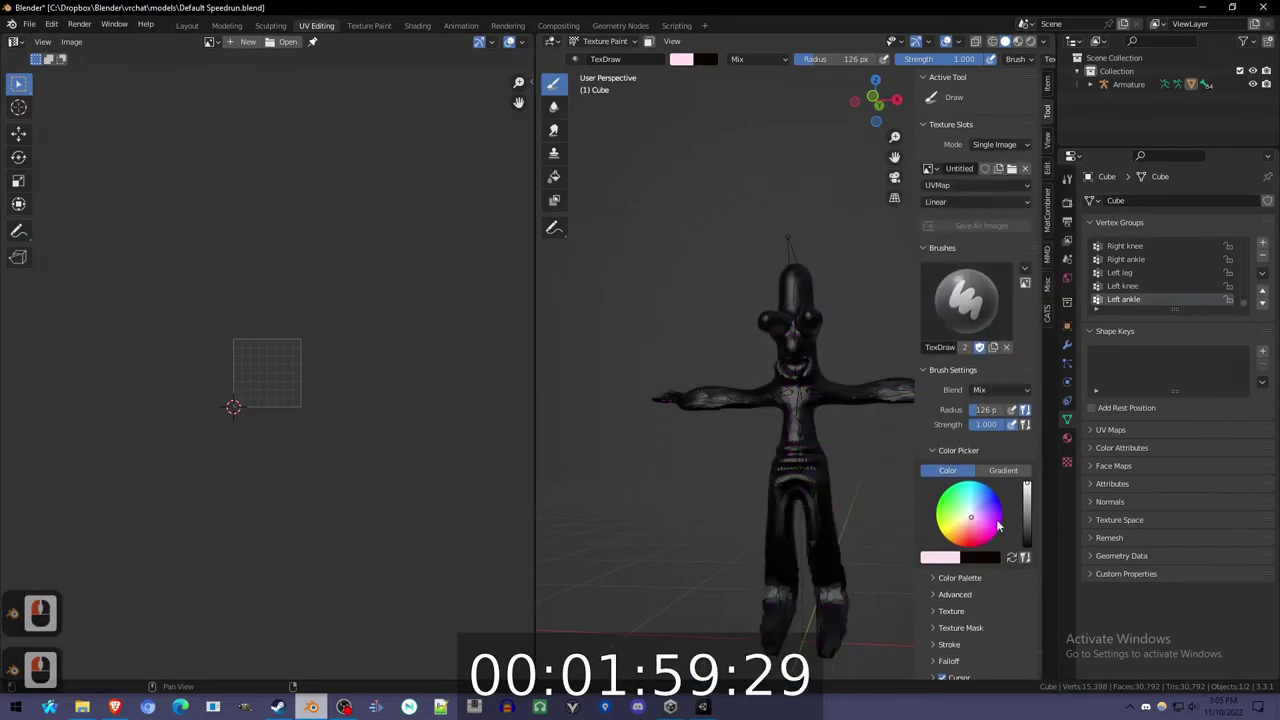
- Cover the whole character with pale pink, then repaint it with a stronger pink as the base colour
{"action": "scroll", "coordinate": [997, 523], "scroll_direction": "down", "scroll_amount": 11}
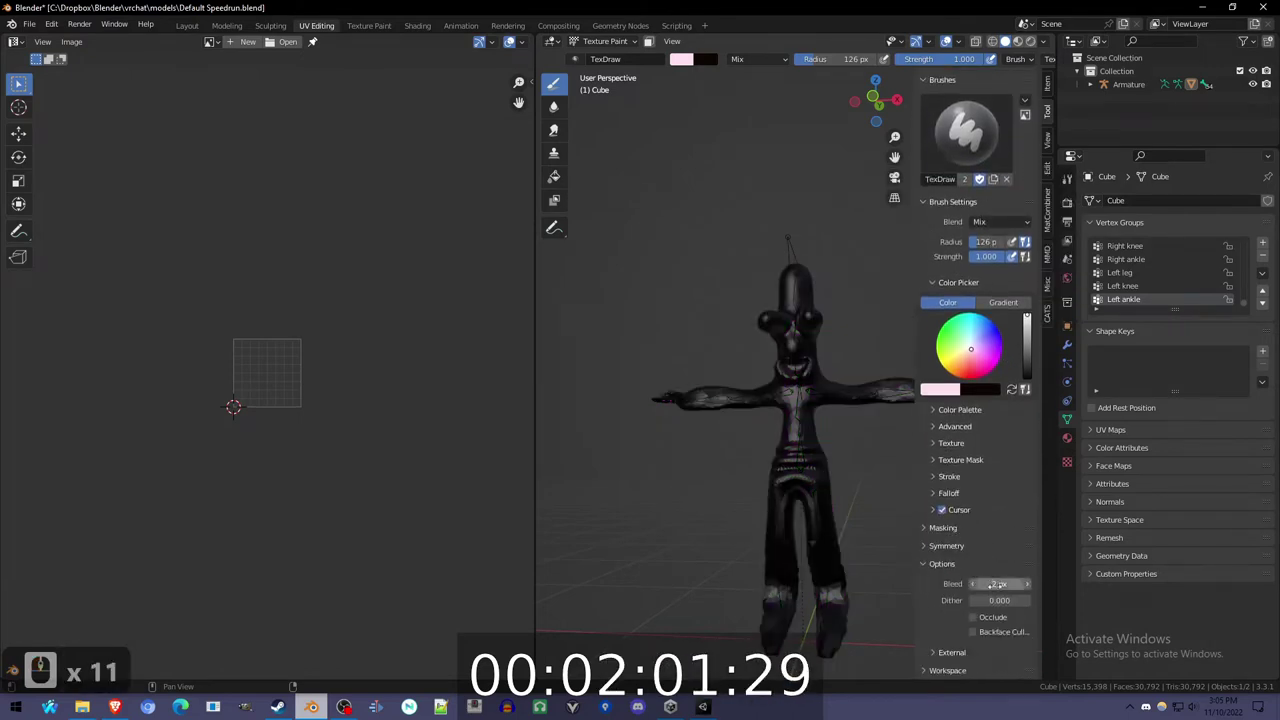
{"action": "mouse_move", "coordinate": [776, 300]}
{"action": "left_mouse_down"}
{"action": "mouse_move", "coordinate": [780, 251]}
{"action": "mouse_move", "coordinate": [840, 436]}
{"action": "left_mouse_up"}
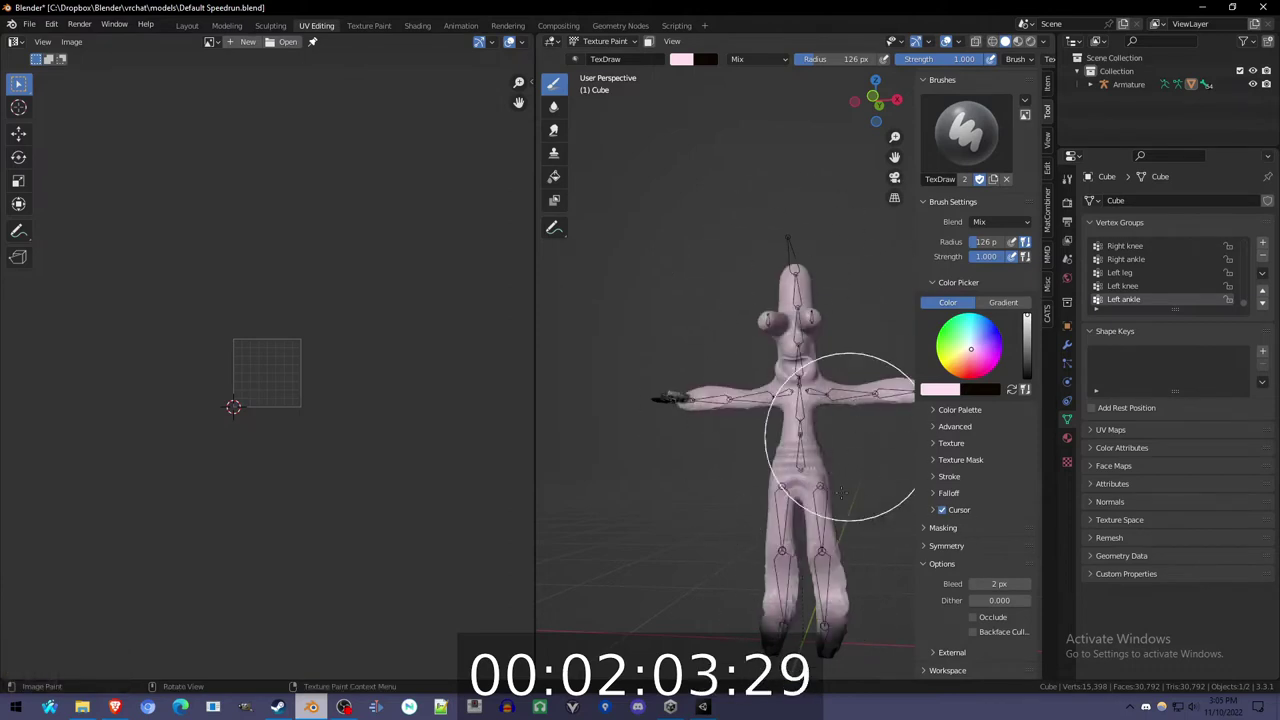
{"action": "middle_click_drag", "start_coordinate": [761, 482], "coordinate": [706, 384], "text": "shift"}
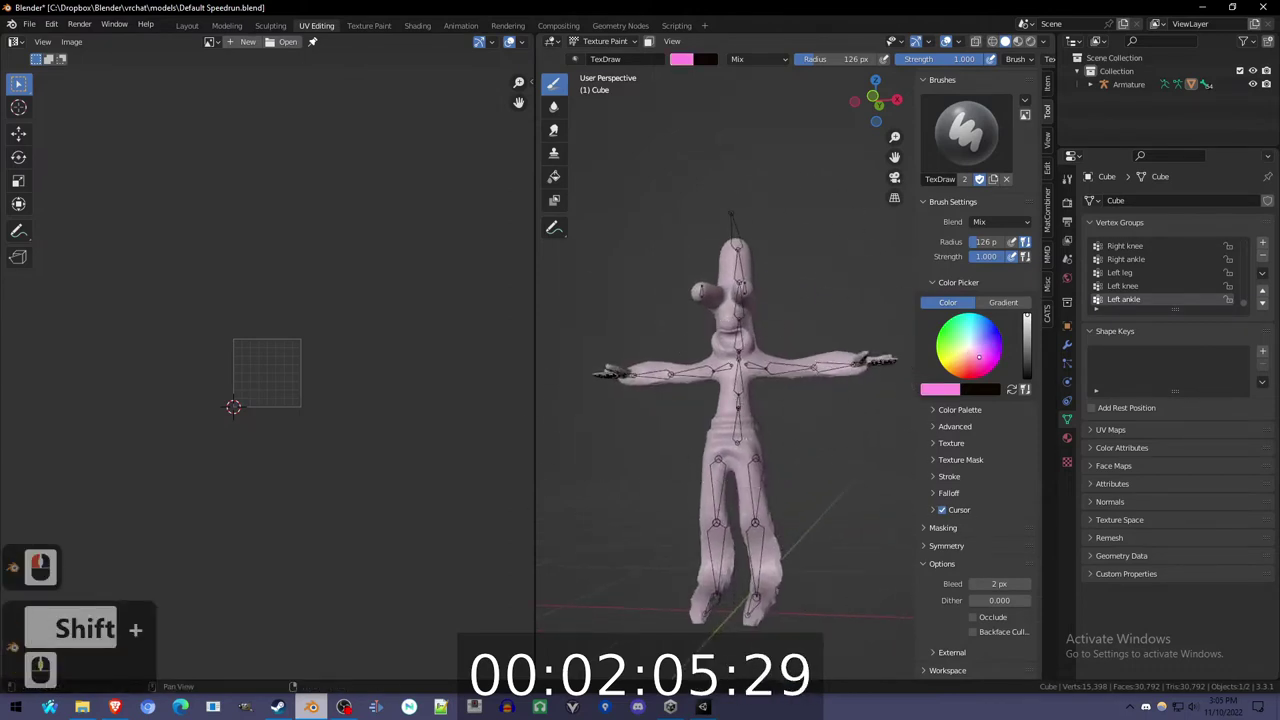
{"action": "left_click_drag", "start_coordinate": [979, 357], "coordinate": [983, 357]}
{"action": "mouse_move", "coordinate": [743, 348]}
{"action": "left_mouse_down"}
{"action": "mouse_move", "coordinate": [726, 123]}
{"action": "mouse_move", "coordinate": [591, 411]}
{"action": "mouse_move", "coordinate": [772, 230]}
{"action": "mouse_move", "coordinate": [768, 500]}
{"action": "left_mouse_up"}
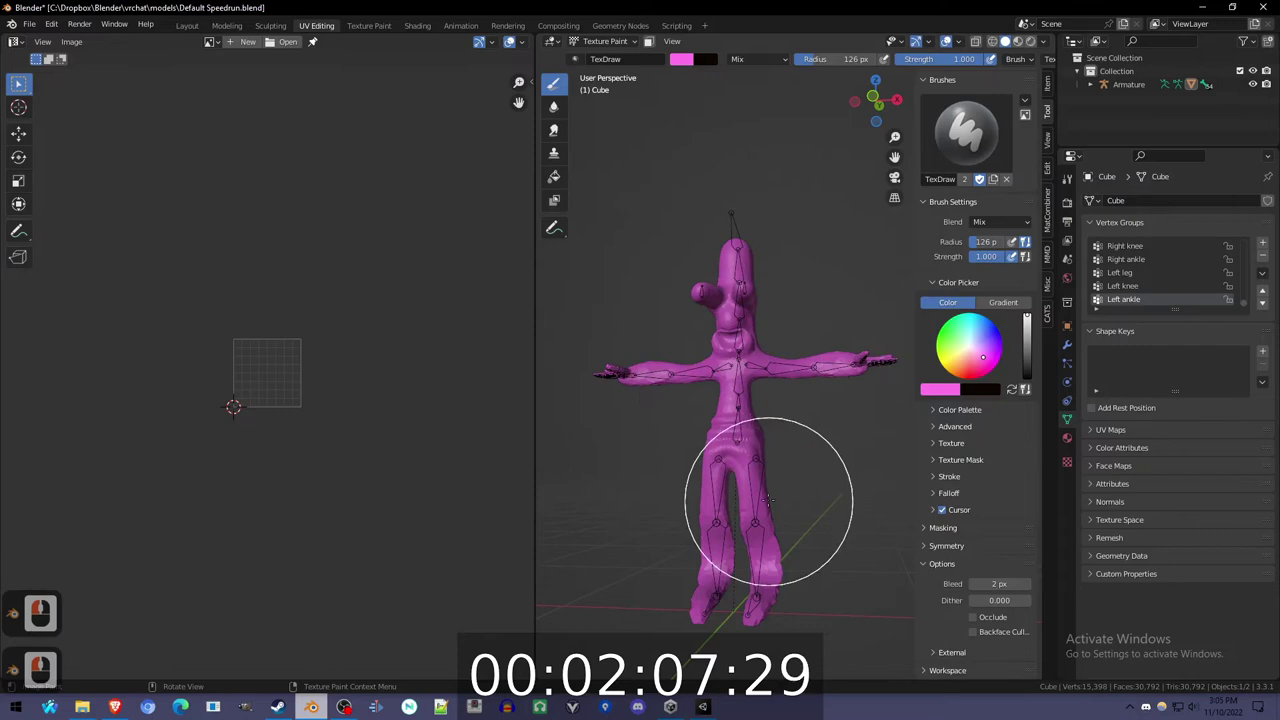
- Swap the brush colours and paint the character's waist, legs and feet black
{"action": "middle_click_drag", "start_coordinate": [768, 500], "coordinate": [836, 530]}
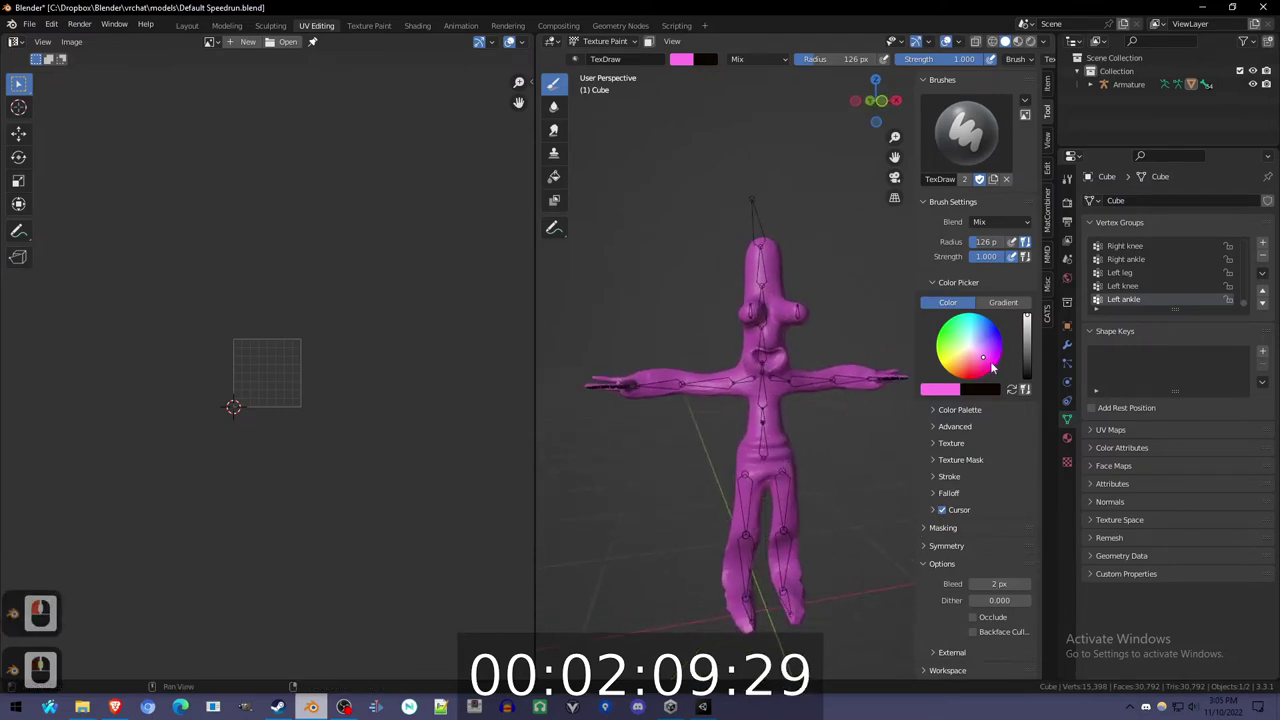
{"action": "key", "text": "x"}
{"action": "left_click_drag", "start_coordinate": [765, 600], "coordinate": [786, 495]}
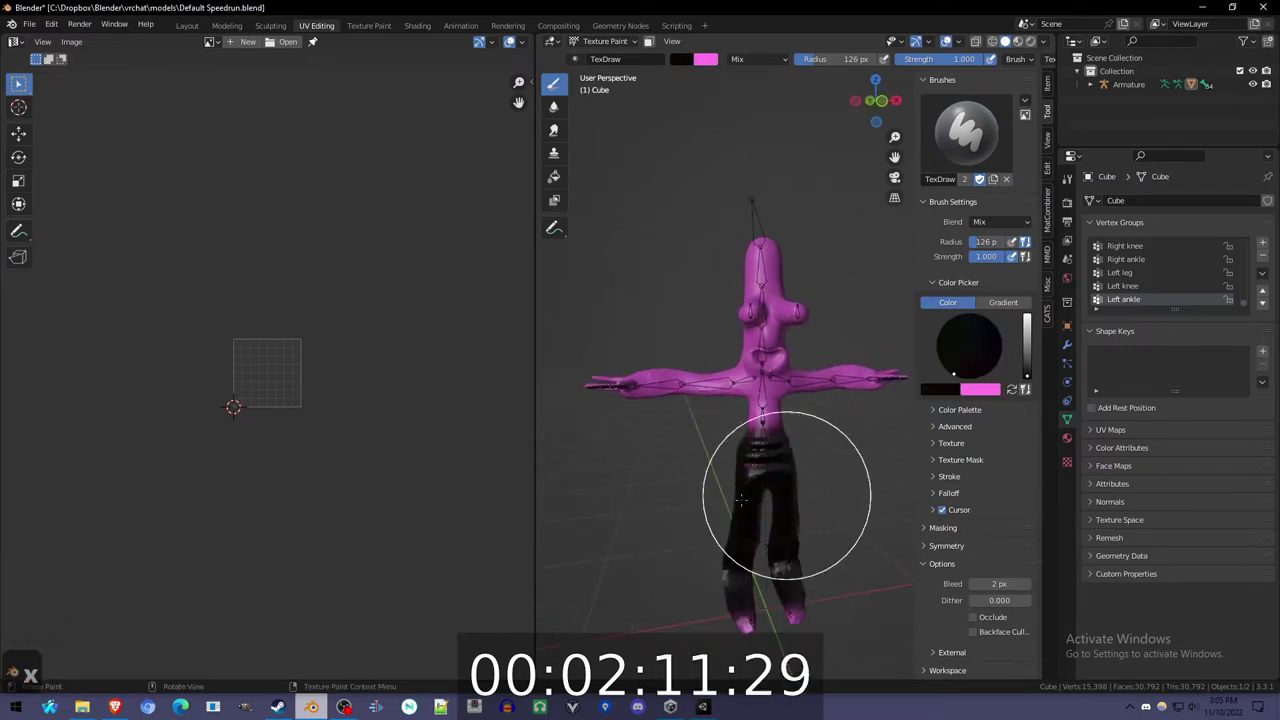
- Choose a bright red brush colour and paint both lower legs and feet with it
{"action": "left_click", "coordinate": [1003, 382]}
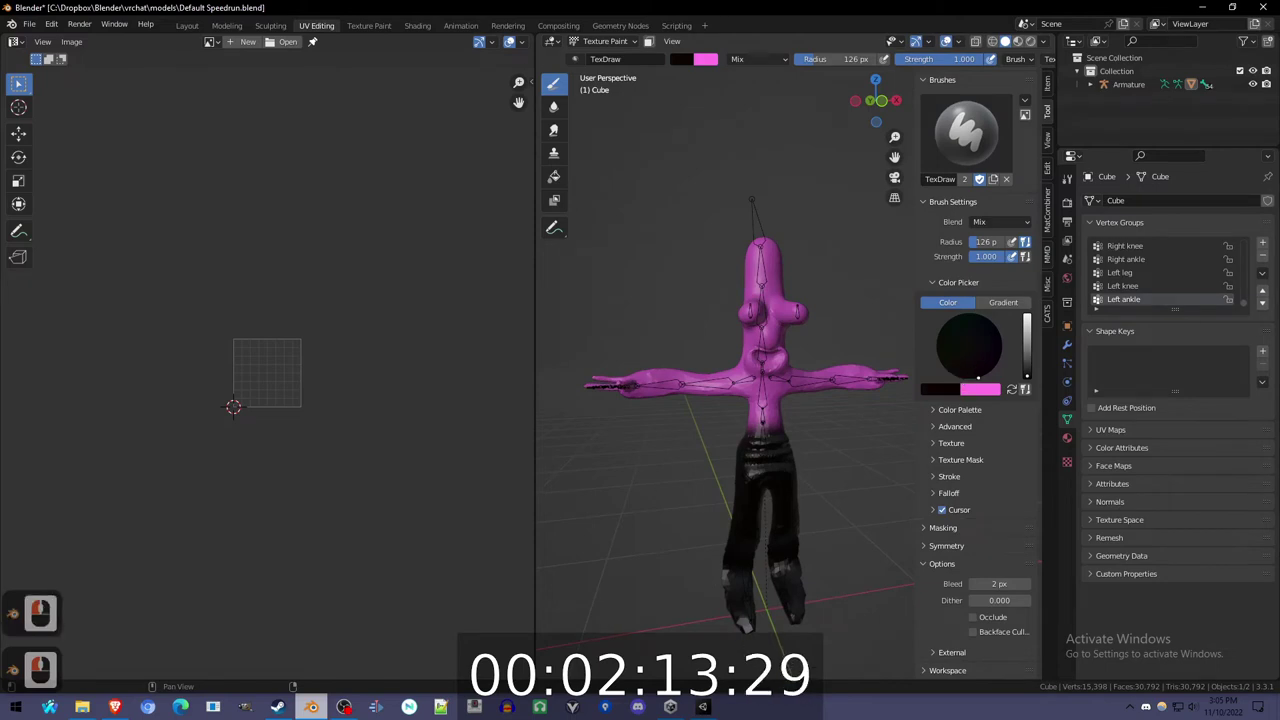
{"action": "left_click", "coordinate": [977, 378]}
{"action": "left_click_drag", "start_coordinate": [1027, 355], "coordinate": [1027, 314]}
{"action": "left_click_drag", "start_coordinate": [668, 636], "coordinate": [760, 612]}
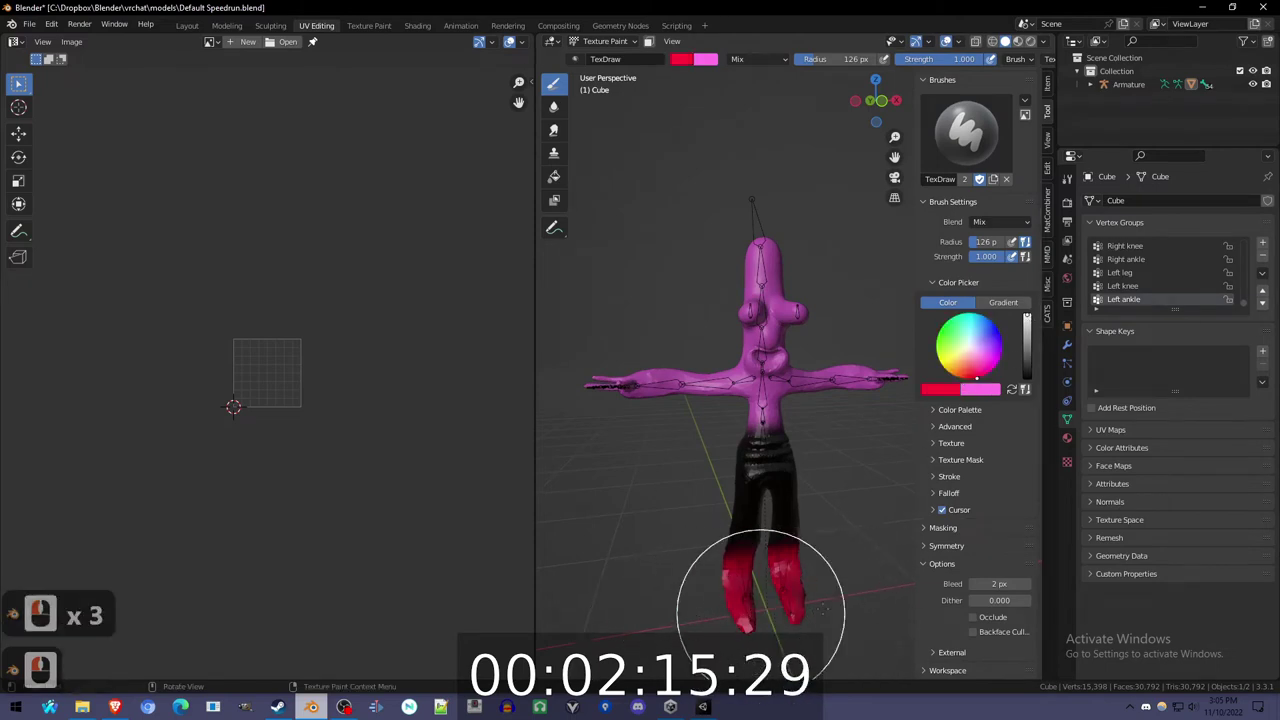
- Paint wide yellow bands across the hips and upper legs with a 29 px brush, leaving black stripes between them
{"action": "left_click", "coordinate": [939, 361]}
{"action": "key", "text": "f"}
{"action": "left_click", "coordinate": [760, 523]}
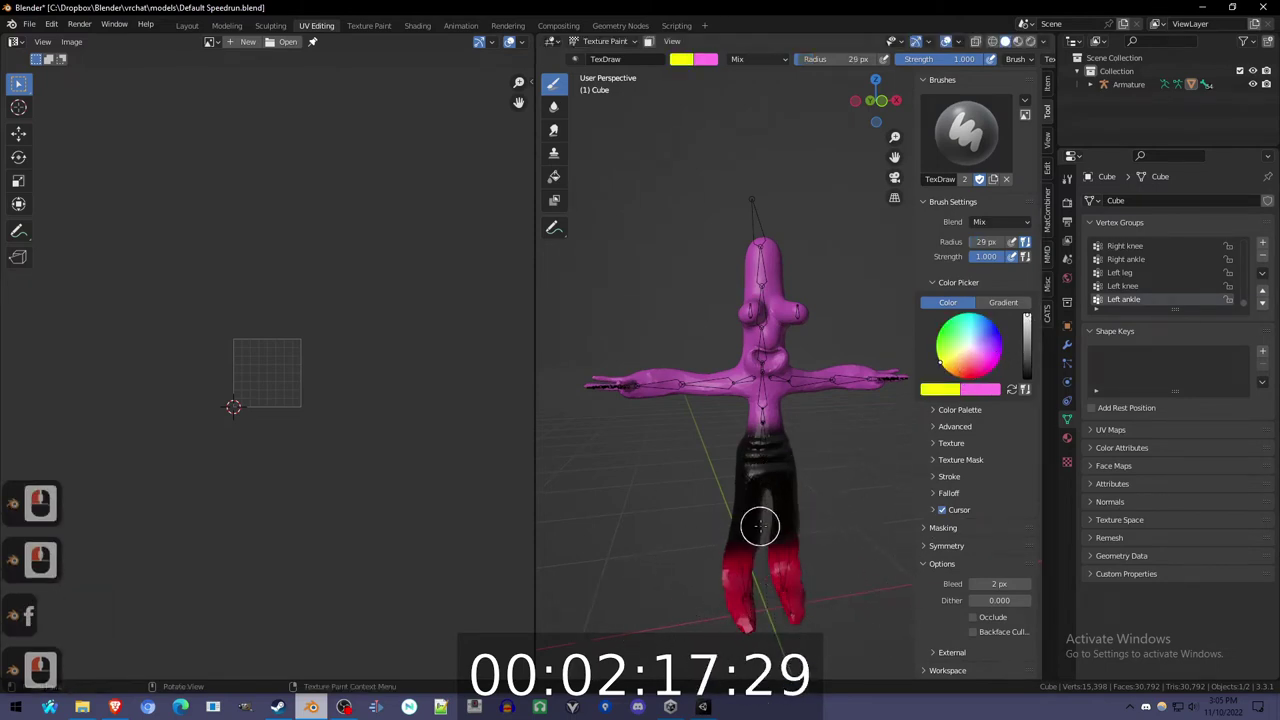
{"action": "middle_click_drag", "start_coordinate": [760, 523], "coordinate": [739, 484]}
{"action": "left_click_drag", "start_coordinate": [666, 519], "coordinate": [826, 497]}
{"action": "left_click_drag", "start_coordinate": [700, 478], "coordinate": [828, 477]}
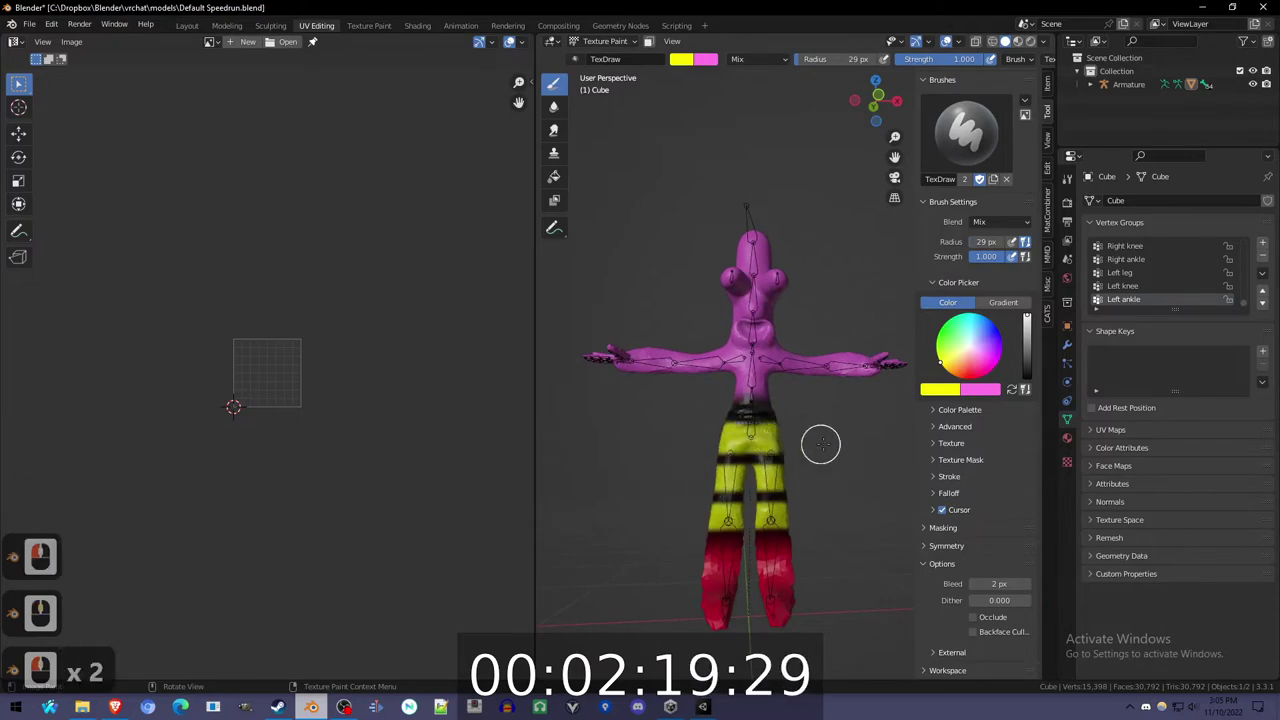
{"action": "left_click", "coordinate": [820, 444]}
- Reduce the brush radius to 16 px and dab yellow spots along the arms and on top of the head
{"action": "key", "text": "f"}
{"action": "left_click", "coordinate": [793, 362]}
{"action": "left_click", "coordinate": [790, 353]}
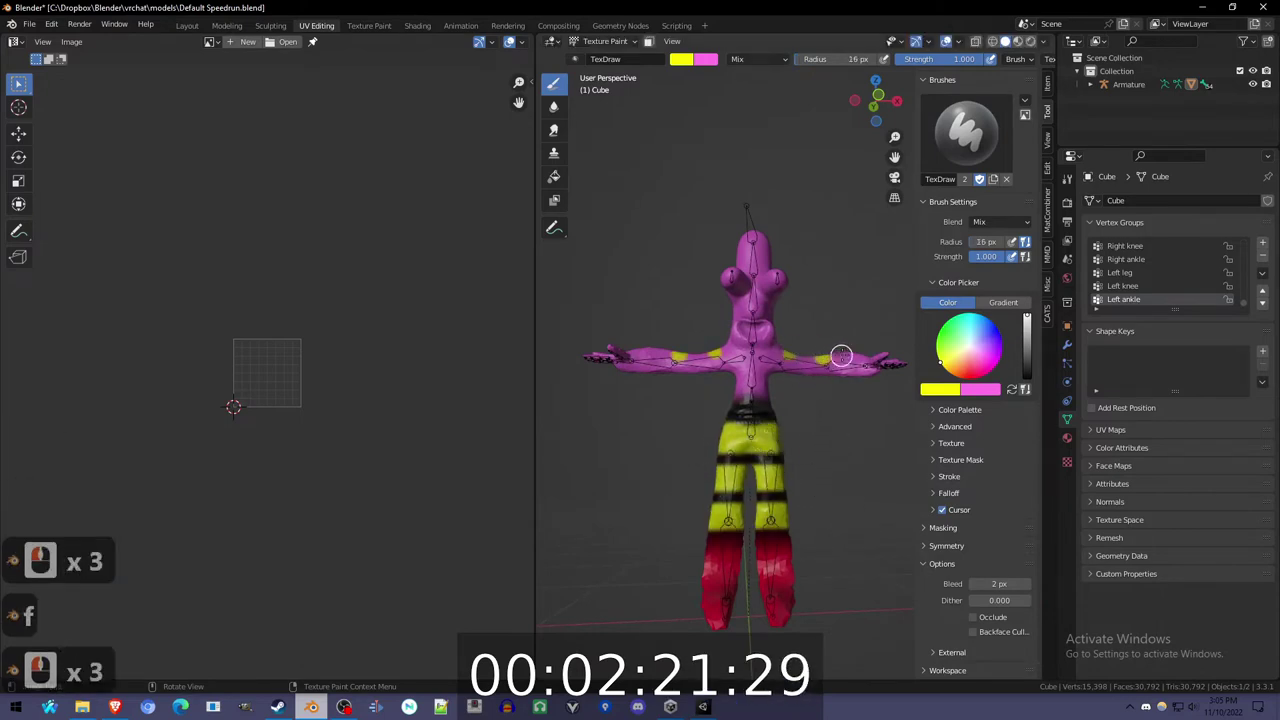
{"action": "left_click_drag", "start_coordinate": [841, 356], "coordinate": [862, 354]}
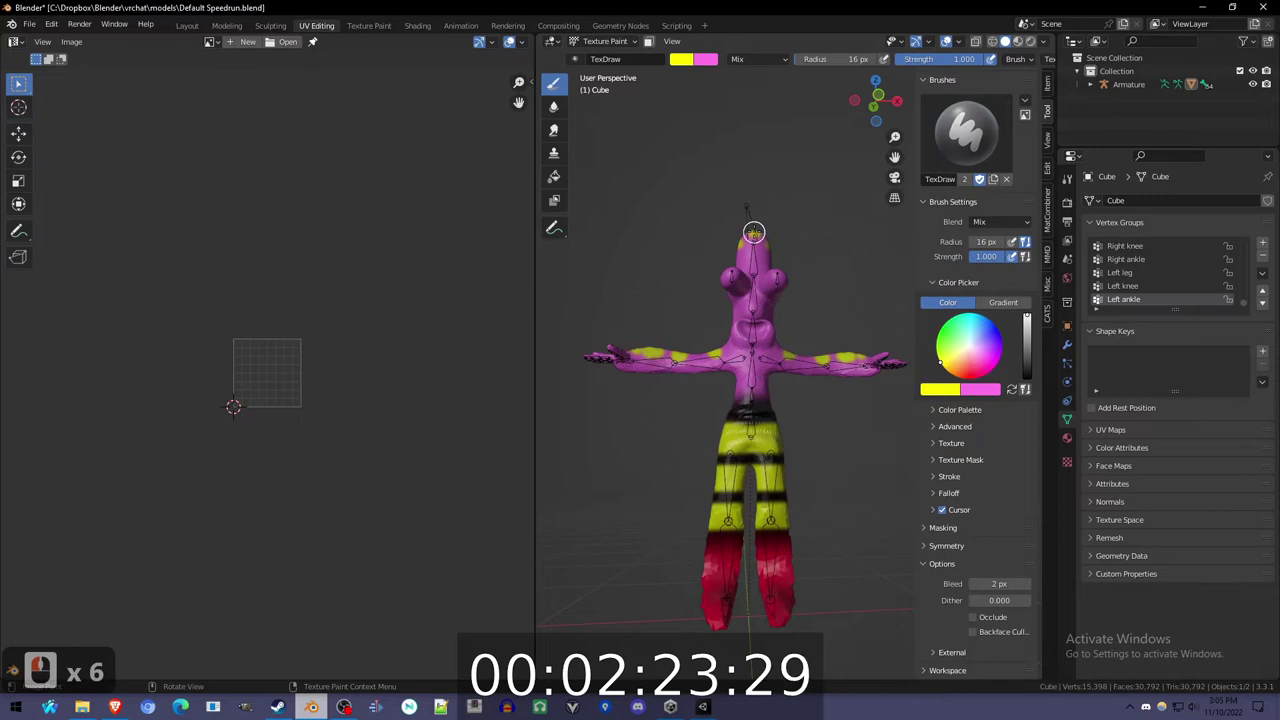
- Paint the tips of both bulging eyes near-white
{"action": "mouse_move", "coordinate": [827, 268]}
{"action": "middle_mouse_down", "text": "shift"}
{"action": "mouse_move", "coordinate": [767, 458]}
{"action": "mouse_move", "coordinate": [862, 372]}
{"action": "middle_mouse_up", "text": "shift"}
{"action": "scroll", "coordinate": [767, 458], "scroll_direction": "up", "scroll_amount": 2}
{"action": "left_click", "coordinate": [971, 349]}
{"action": "left_click", "coordinate": [795, 403]}
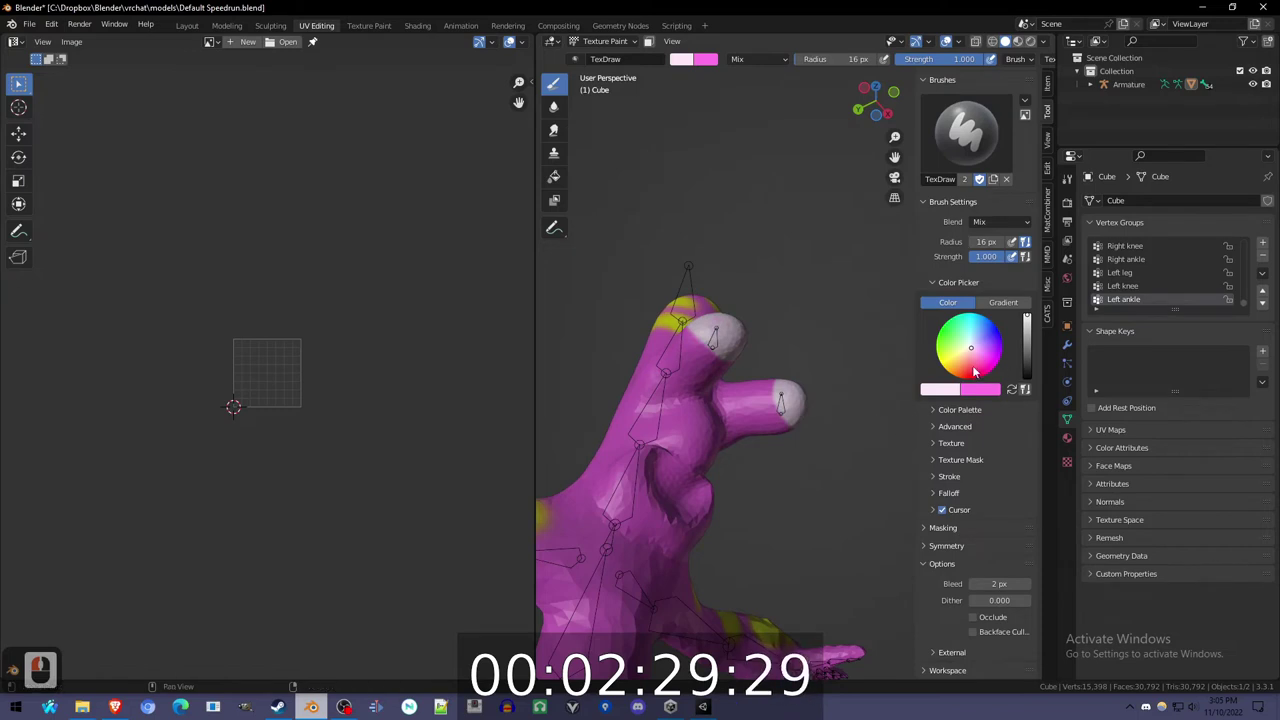
- Paint the lips red around the mouth with a 48 px brush, with Occlude and Backface Culling enabled
{"action": "middle_click_drag", "start_coordinate": [624, 492], "coordinate": [570, 490]}
{"action": "middle_click_drag", "start_coordinate": [695, 555], "coordinate": [760, 447], "text": "shift"}
{"action": "scroll", "coordinate": [760, 447], "scroll_direction": "up", "scroll_amount": 2}
{"action": "key", "text": "f"}
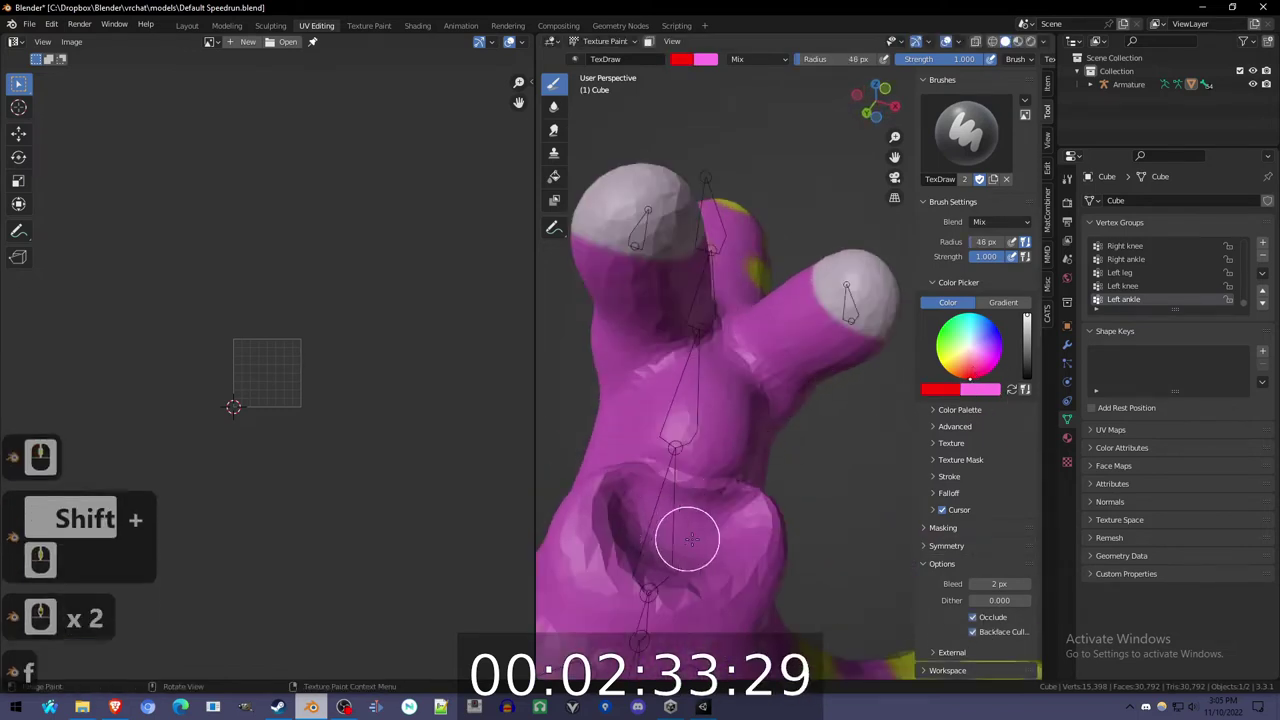
{"action": "mouse_move", "coordinate": [725, 505]}
{"action": "left_mouse_down"}
{"action": "mouse_move", "coordinate": [623, 500]}
{"action": "mouse_move", "coordinate": [649, 580]}
{"action": "mouse_move", "coordinate": [594, 540]}
{"action": "mouse_move", "coordinate": [662, 458]}
{"action": "left_mouse_up"}
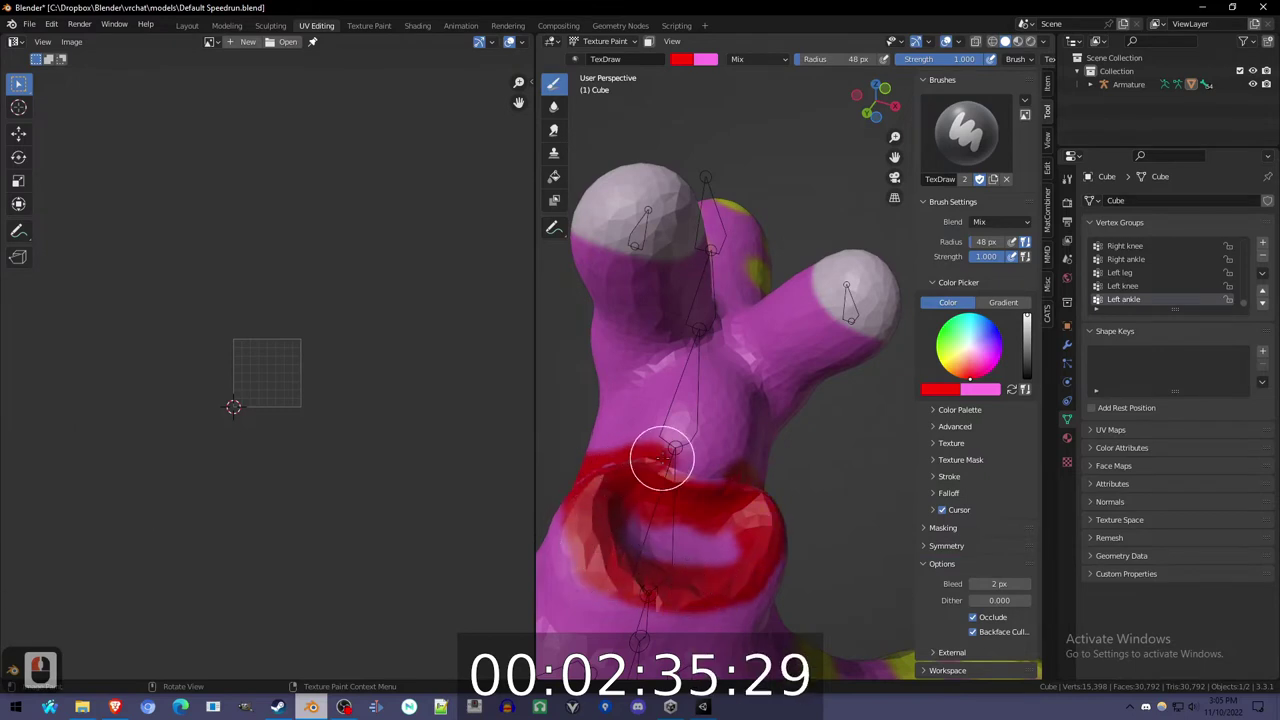
- Darken the red to paint the mouth's interior, and add dark red pupils to both eyes with a 30 px brush
{"action": "left_click", "coordinate": [1028, 358]}
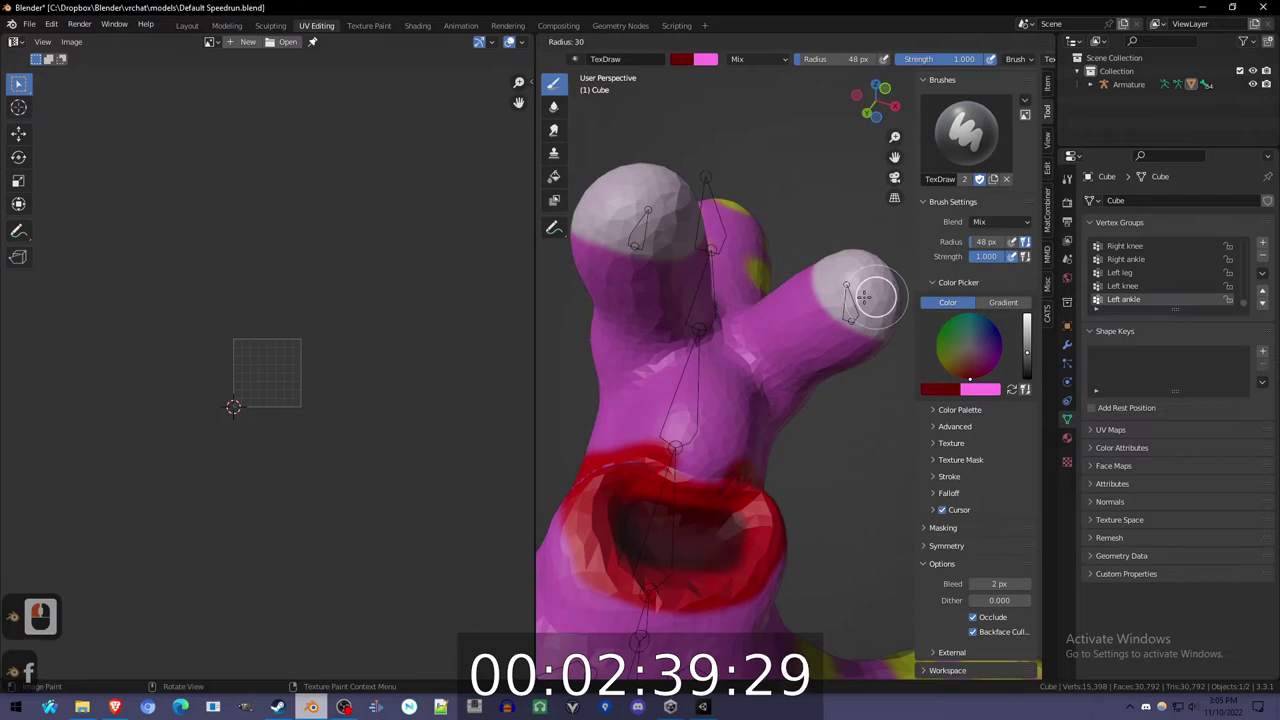
{"action": "key", "text": "f"}
{"action": "left_click", "coordinate": [875, 282]}
{"action": "left_click_drag", "start_coordinate": [882, 290], "coordinate": [872, 296]}
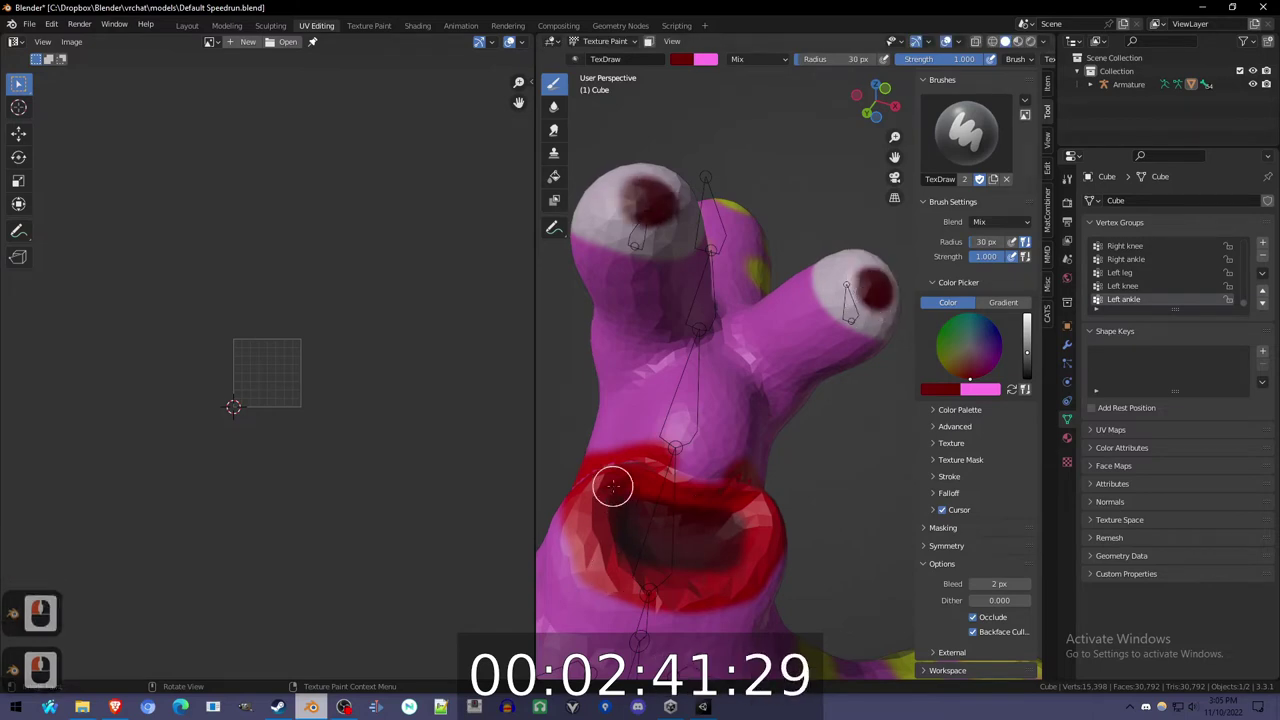
- Paint a dark red patch on the belly above the black waist and return the mesh to Object Mode
{"action": "scroll", "coordinate": [680, 450], "scroll_direction": "down", "scroll_amount": 7}
{"action": "scroll", "coordinate": [697, 471], "scroll_direction": "up", "scroll_amount": 5}
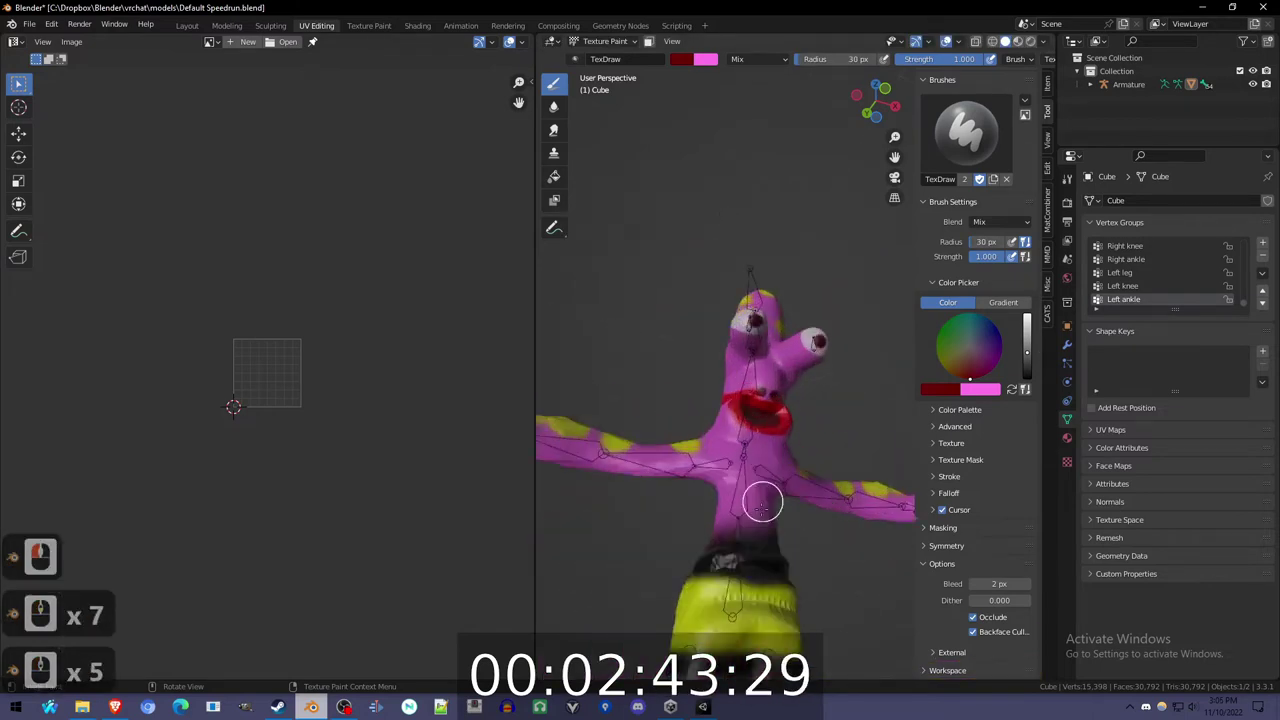
{"action": "left_click_drag", "start_coordinate": [708, 594], "coordinate": [754, 606]}
{"action": "middle_click_drag", "start_coordinate": [754, 626], "coordinate": [730, 510], "text": "shift"}
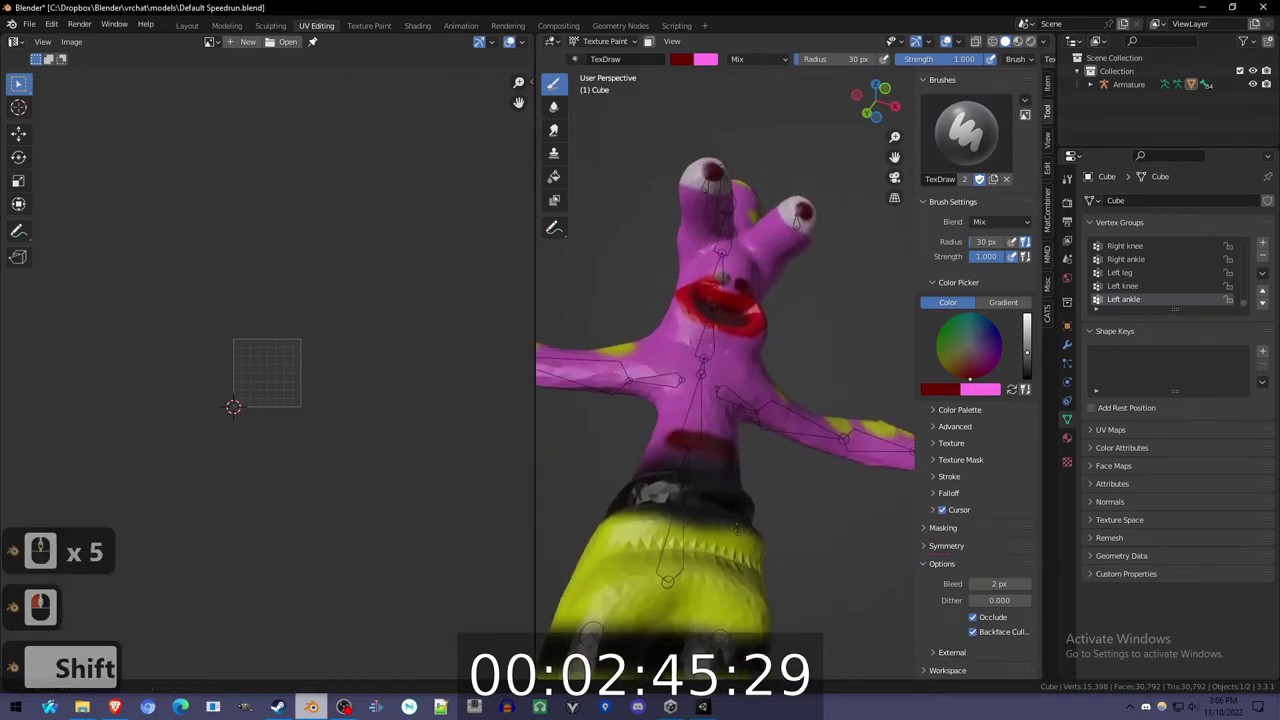
{"action": "scroll", "coordinate": [778, 462], "scroll_direction": "down", "scroll_amount": 4}
{"action": "mouse_move", "coordinate": [778, 462]}
{"action": "middle_mouse_down"}
{"action": "mouse_move", "coordinate": [916, 474]}
{"action": "mouse_move", "coordinate": [768, 502]}
{"action": "middle_mouse_up"}
{"action": "key", "text": "ctrl+Tab"}
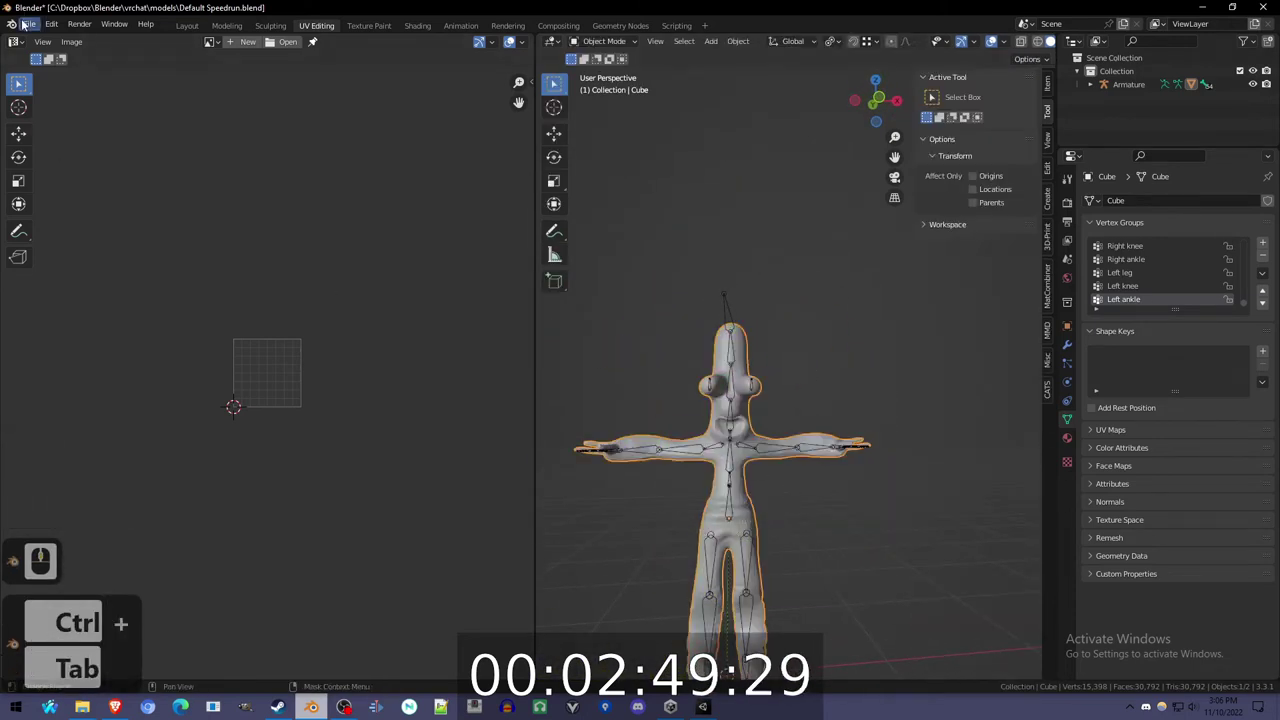
- Export the scene as Default Speedrun.fbx into the VRCSDK3 - Avatars project's Assets folder
{"action": "left_click", "coordinate": [24, 24]}
{"action": "left_click", "coordinate": [98, 220]}
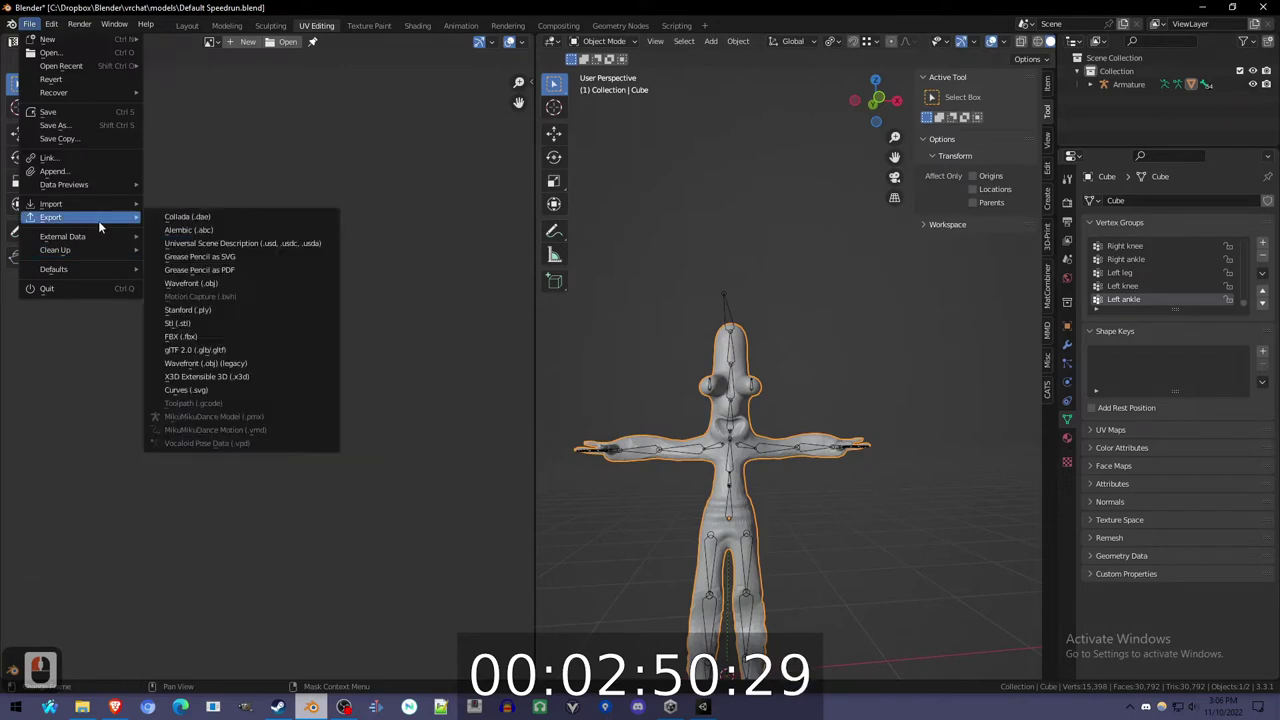
{"action": "left_click", "coordinate": [243, 337]}
{"action": "left_click", "coordinate": [80, 513]}
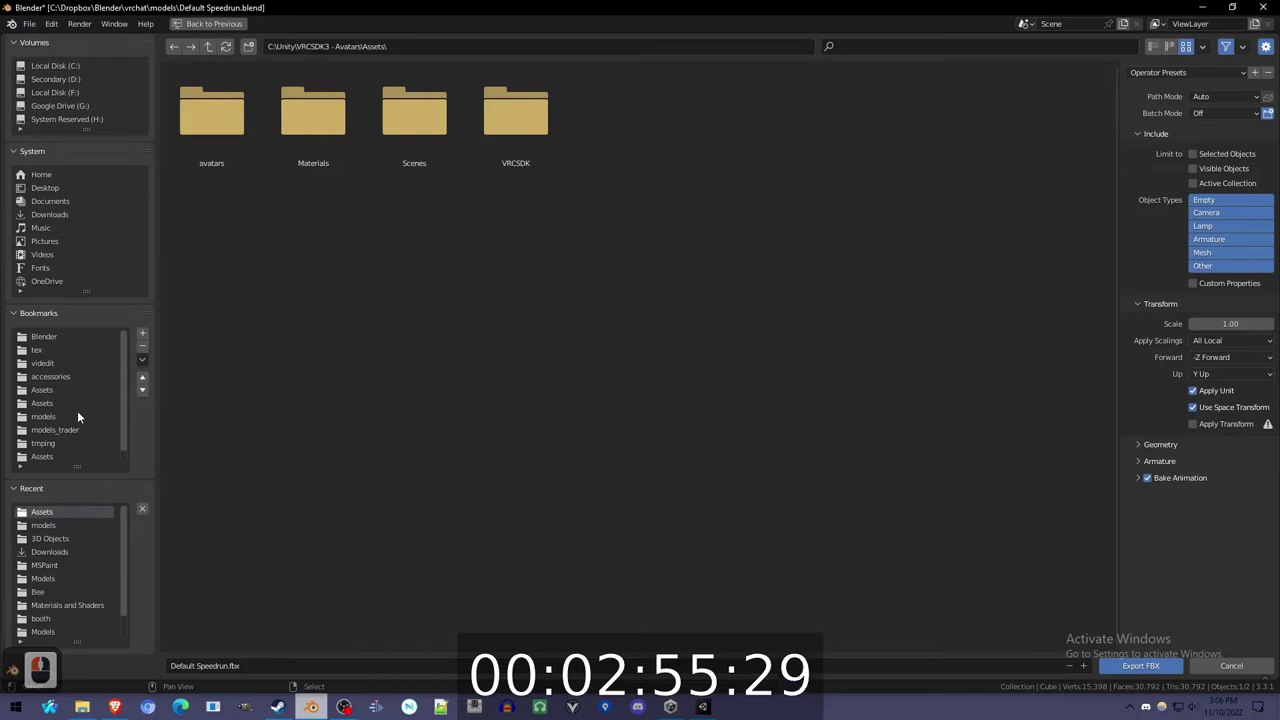
{"action": "key", "text": "Return"}
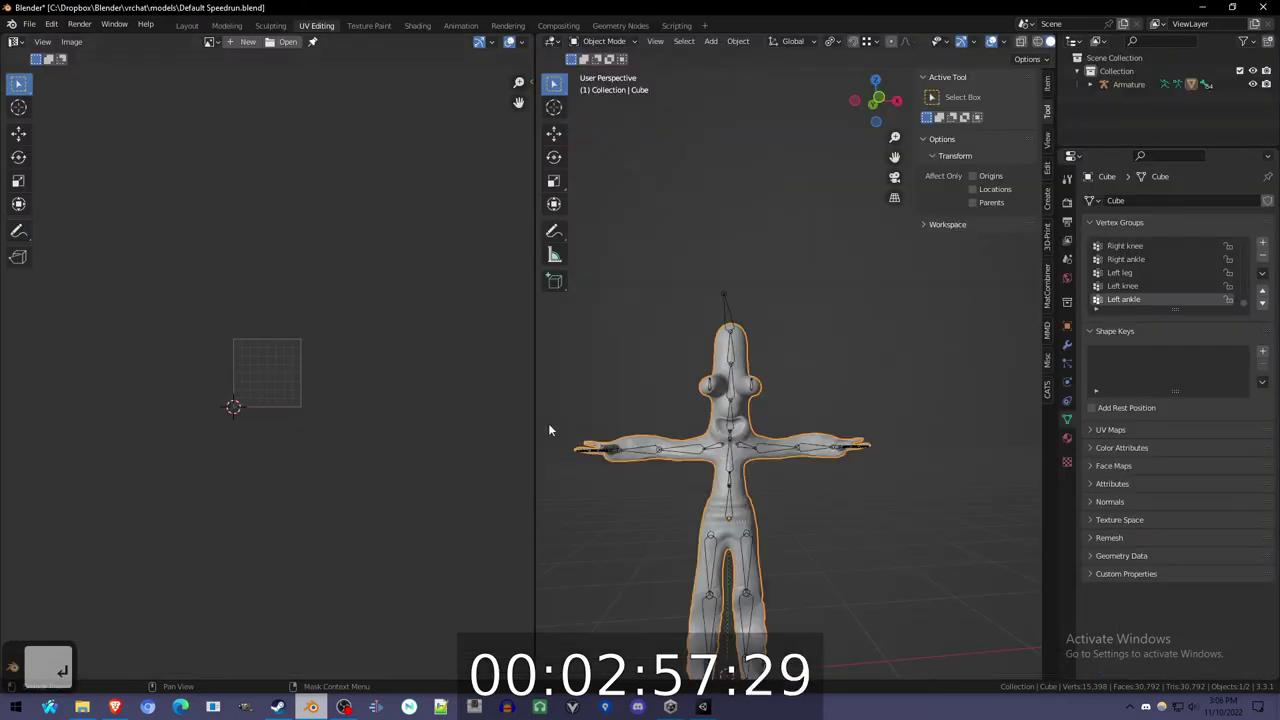
- Load the painted Untitled texture in the image editor and save it to an image file
{"action": "left_click", "coordinate": [211, 41]}
{"action": "left_click", "coordinate": [250, 62]}
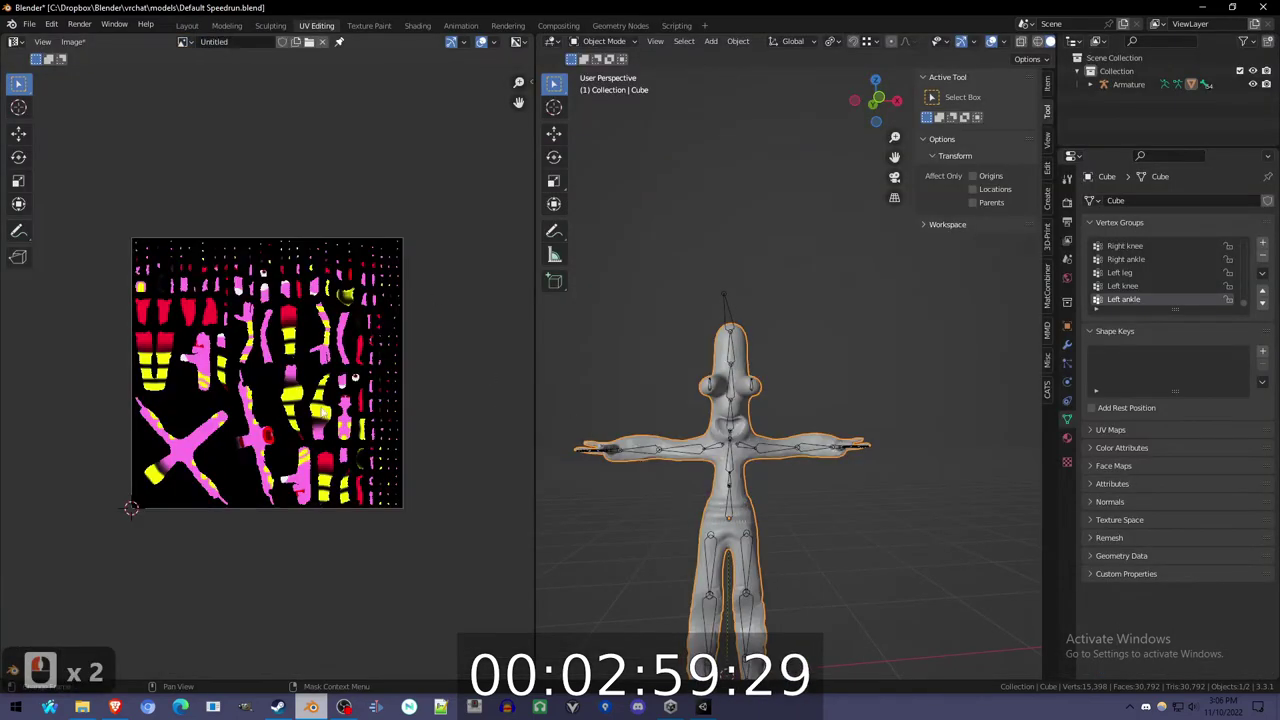
{"action": "key", "text": "alt+s"}
{"action": "key", "text": "Return"}
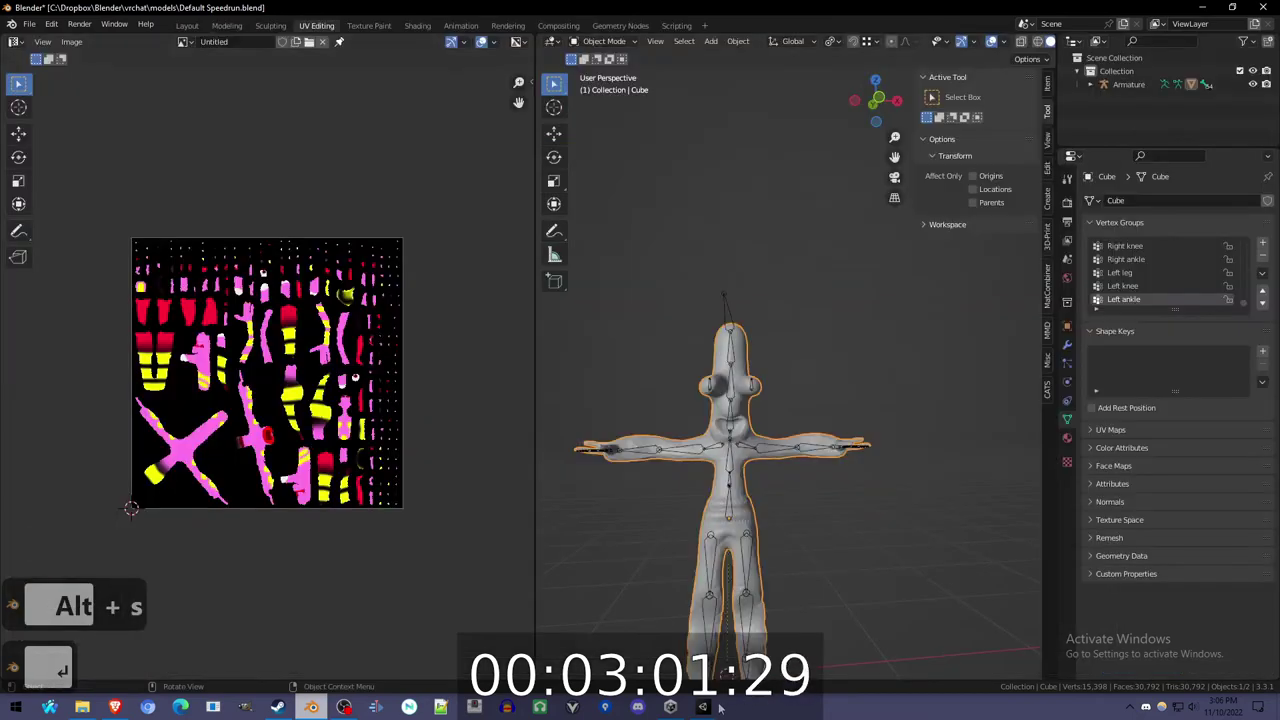
- Switch to Unity, place the Default Speedrun model in the scene and apply the Untitled texture to it
{"action": "left_click", "coordinate": [703, 707]}
{"action": "left_click_drag", "start_coordinate": [320, 572], "coordinate": [88, 280]}
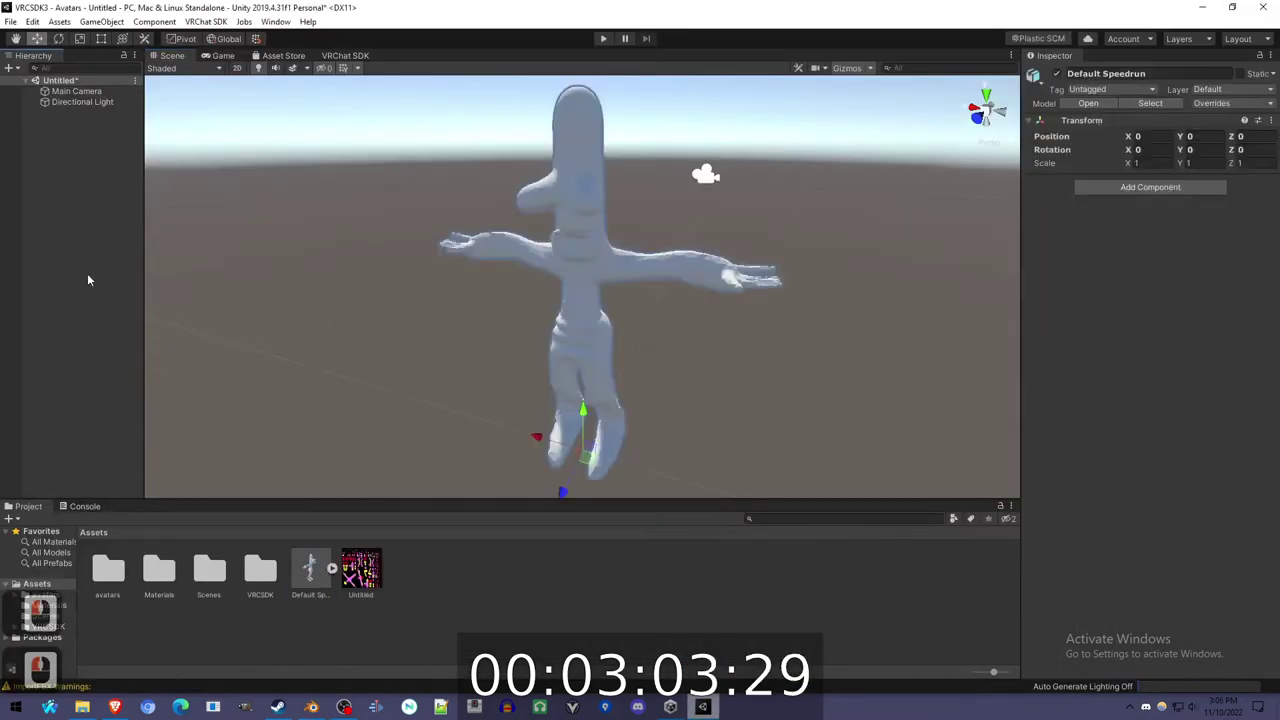
{"action": "left_click_drag", "start_coordinate": [586, 220], "coordinate": [587, 239]}
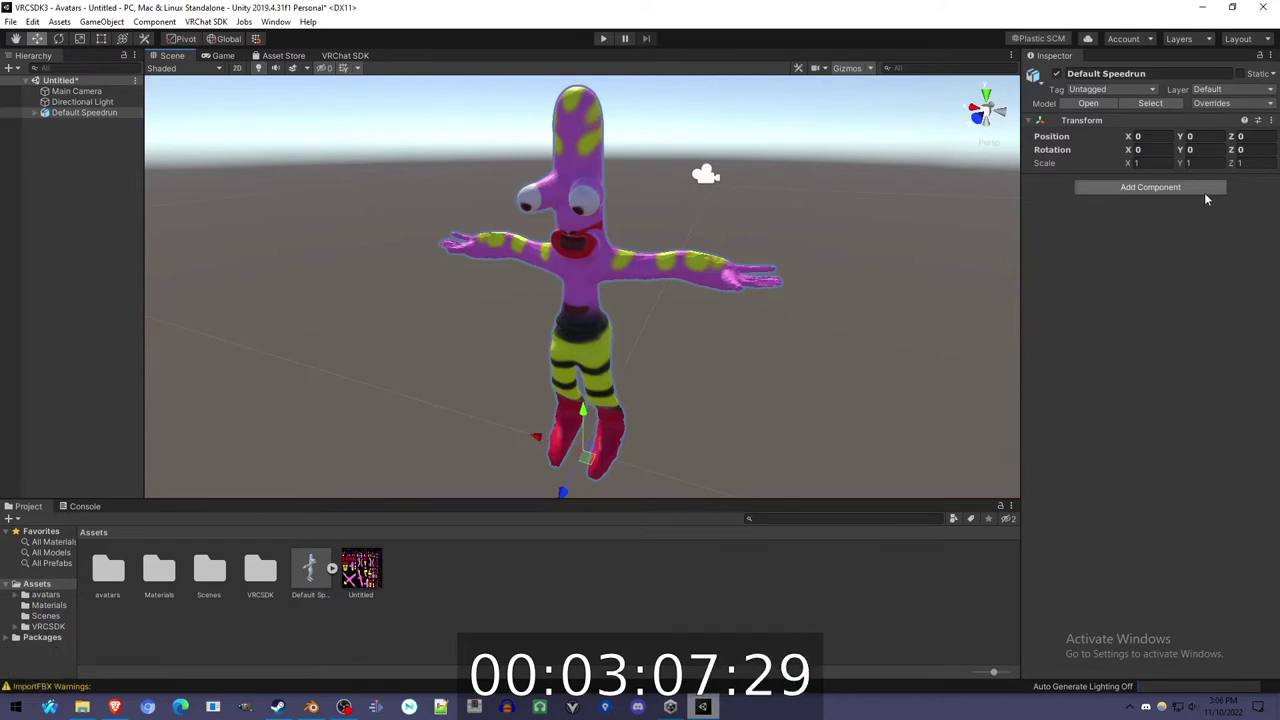
- Set the Default Speedrun model's rig animation type to Humanoid and apply the import settings
{"action": "left_click", "coordinate": [318, 557]}
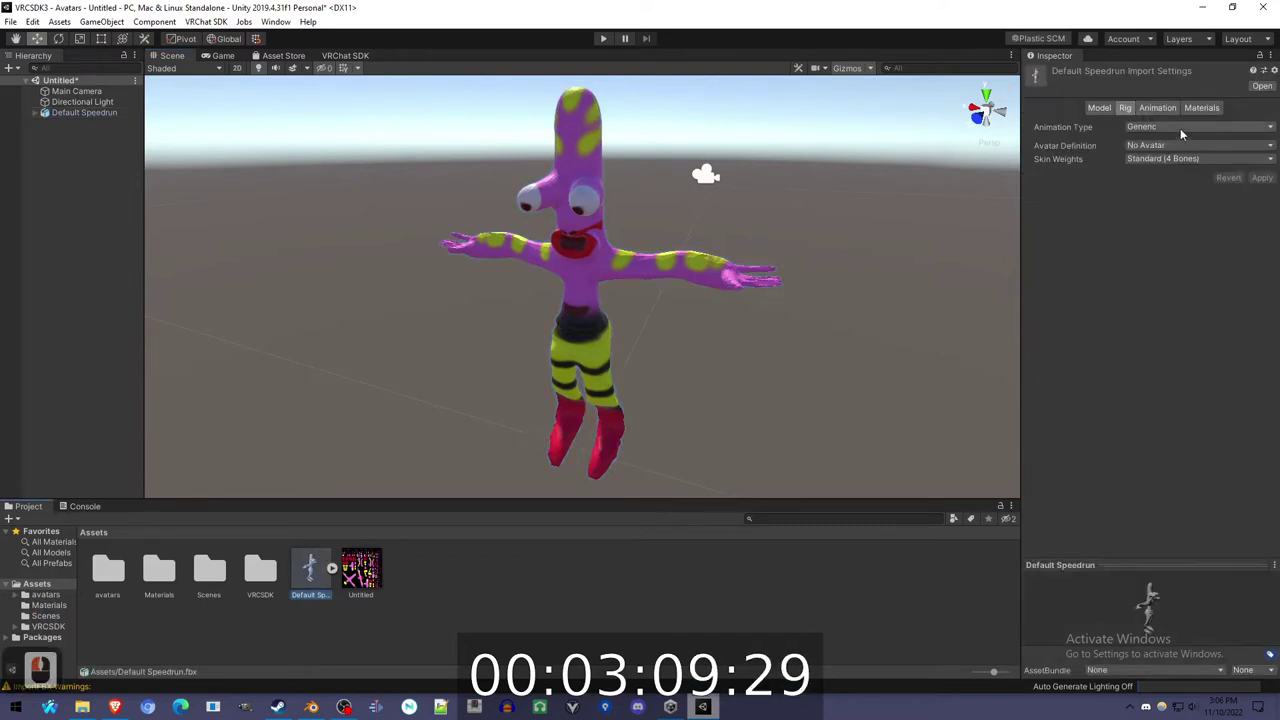
{"action": "left_click", "coordinate": [1180, 128]}
{"action": "left_click", "coordinate": [1175, 184]}
{"action": "left_click", "coordinate": [1261, 224]}
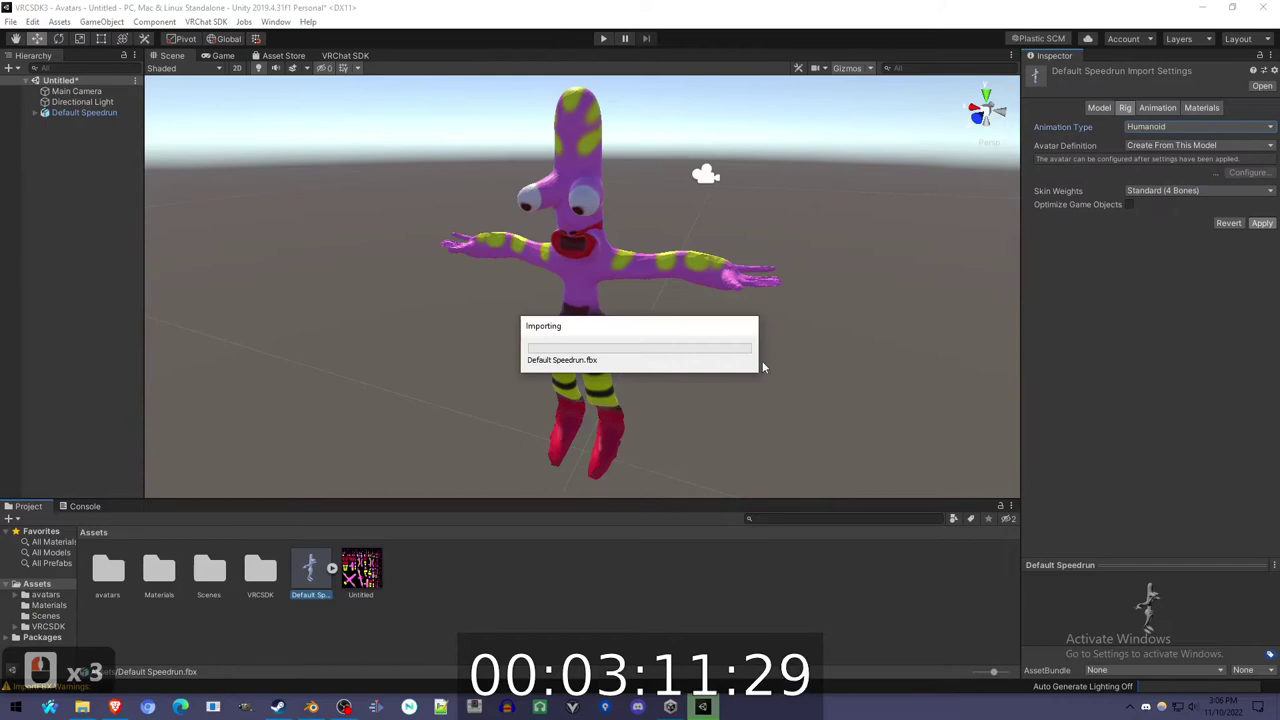
- Switch back to Blender and add a basis and three further shape keys to the Cube mesh in Object Mode
{"action": "key", "text": "alt+Tab"}
{"action": "key", "text": "Tab"}
{"action": "scroll", "coordinate": [775, 428], "scroll_direction": "up", "scroll_amount": 3}
{"action": "scroll", "coordinate": [775, 428], "scroll_direction": "up", "scroll_amount": 1}
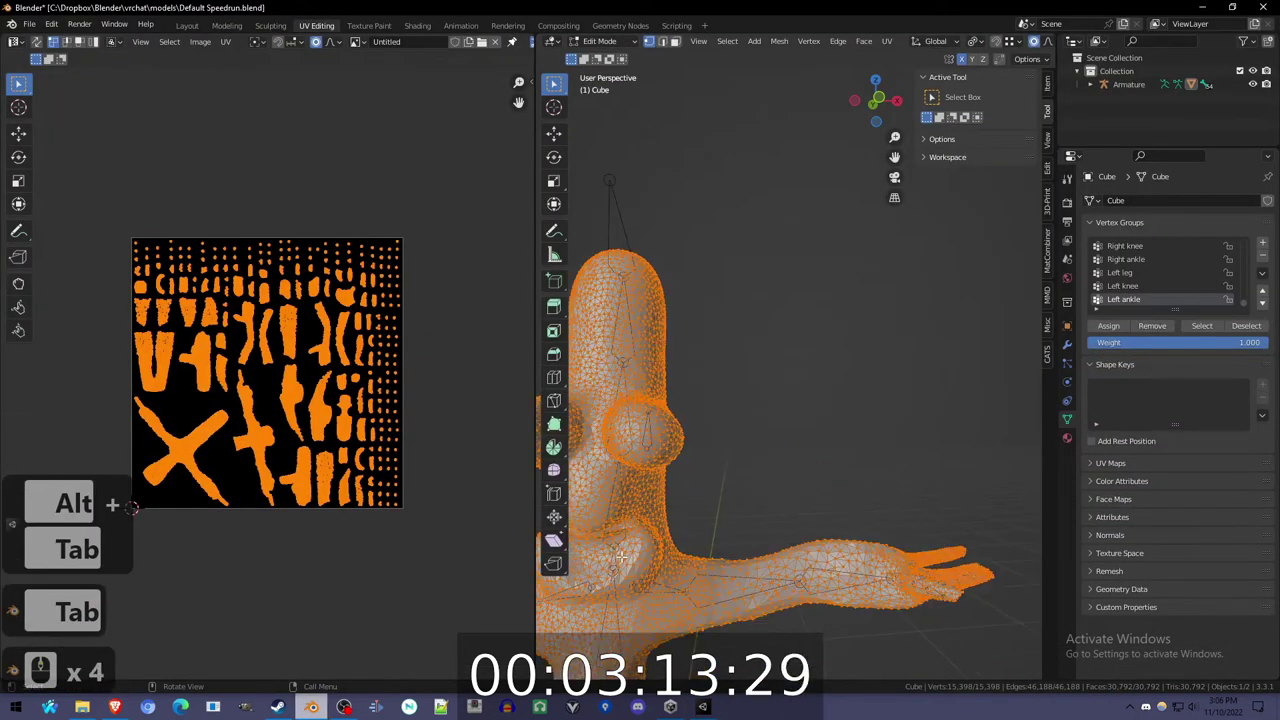
{"action": "scroll", "coordinate": [775, 428], "scroll_direction": "down", "scroll_amount": 1}
{"action": "key", "text": "Tab"}
{"action": "left_click", "coordinate": [1262, 351]}
{"action": "left_click", "coordinate": [1262, 351]}
{"action": "left_click", "coordinate": [1262, 351]}
{"action": "left_click", "coordinate": [1262, 351]}
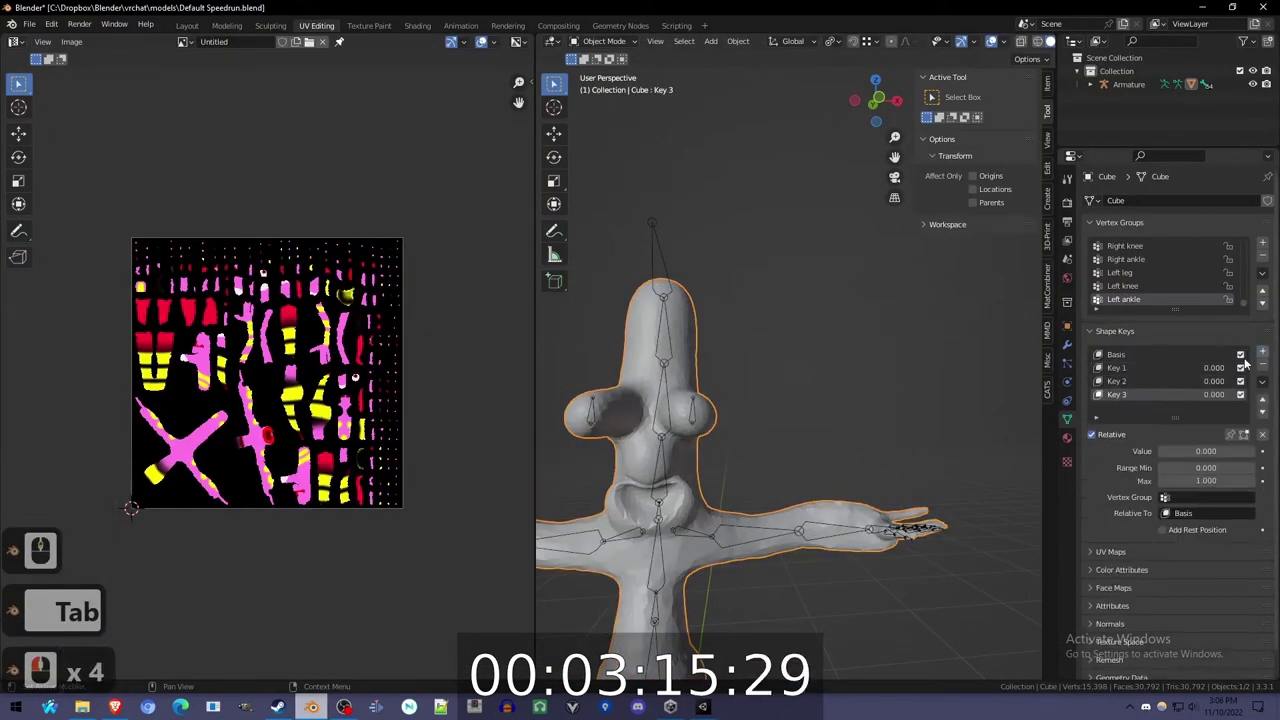
- In shape key Key 1, open the mouth by pulling the lower lip down and adjusting it along Y
{"action": "left_click", "coordinate": [1120, 366]}
{"action": "key", "text": "Tab"}
{"action": "left_click", "coordinate": [650, 525]}
{"action": "key", "text": "g"}
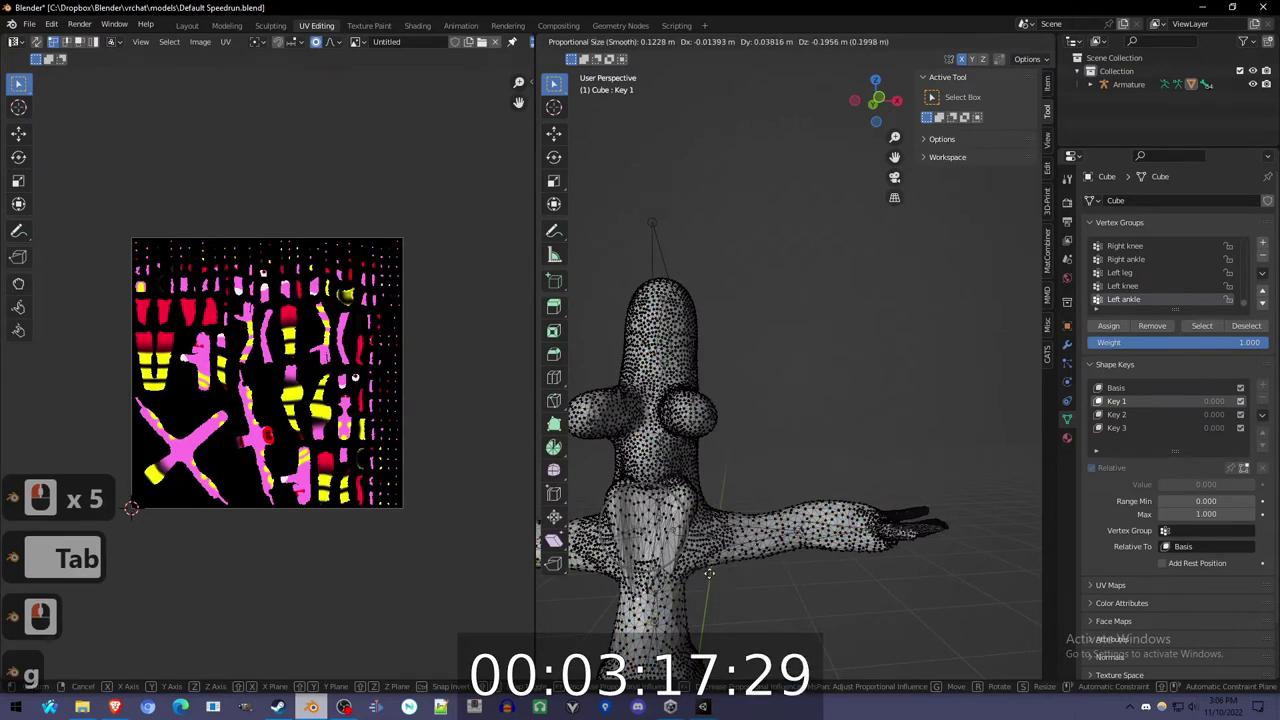
{"action": "key", "text": "y"}
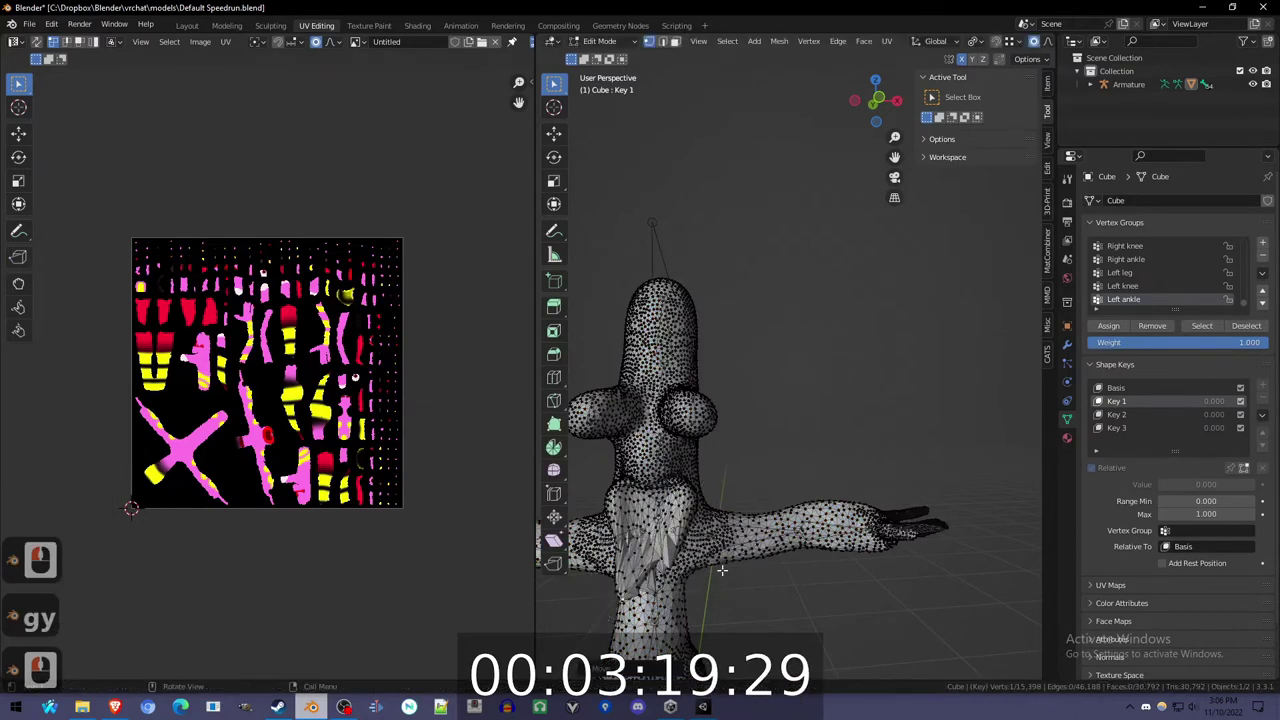
- In shape key Key 2, raise the middle of the mouth and stretch its corners outward
{"action": "left_click", "coordinate": [1150, 414]}
{"action": "key", "text": "g"}
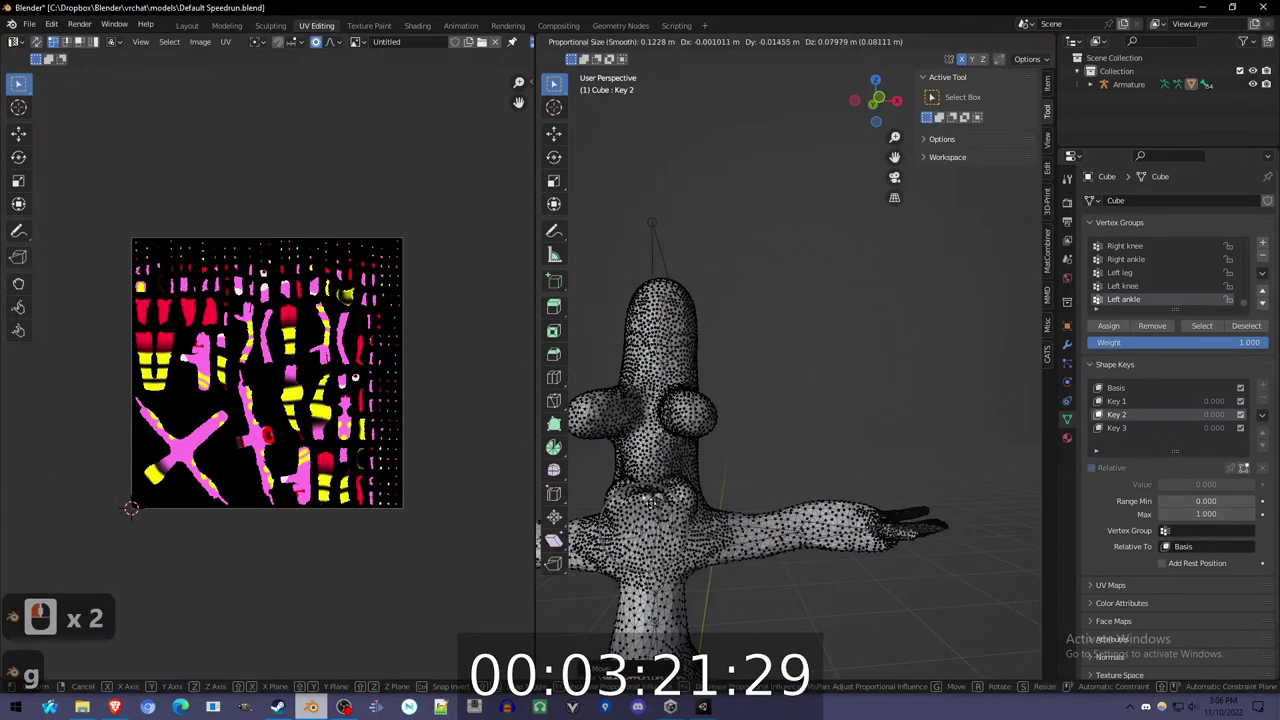
{"action": "left_click", "coordinate": [653, 488]}
{"action": "left_click", "coordinate": [688, 499]}
{"action": "left_click", "coordinate": [690, 500]}
{"action": "key", "text": "g"}
{"action": "left_click", "coordinate": [740, 495]}
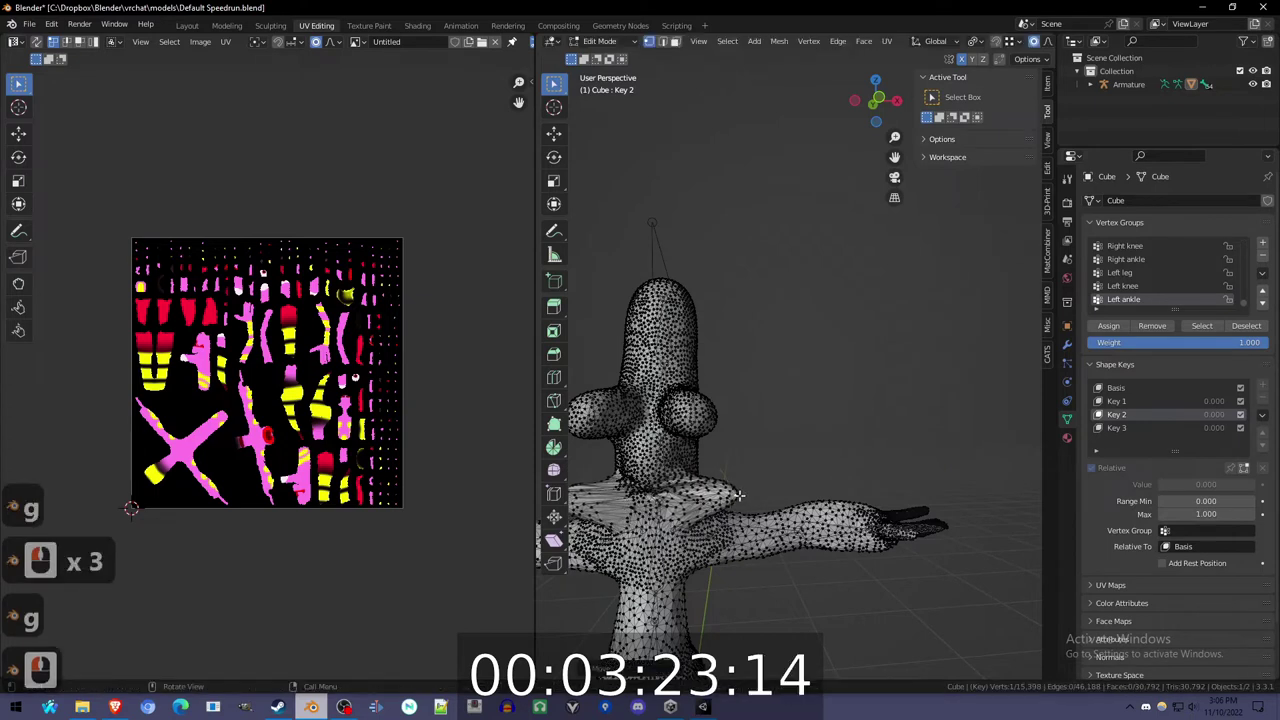
- In shape key Key 3, form a wide open mouth, raise the middle of the upper lip, and return to Object Mode
{"action": "left_click", "coordinate": [1158, 428]}
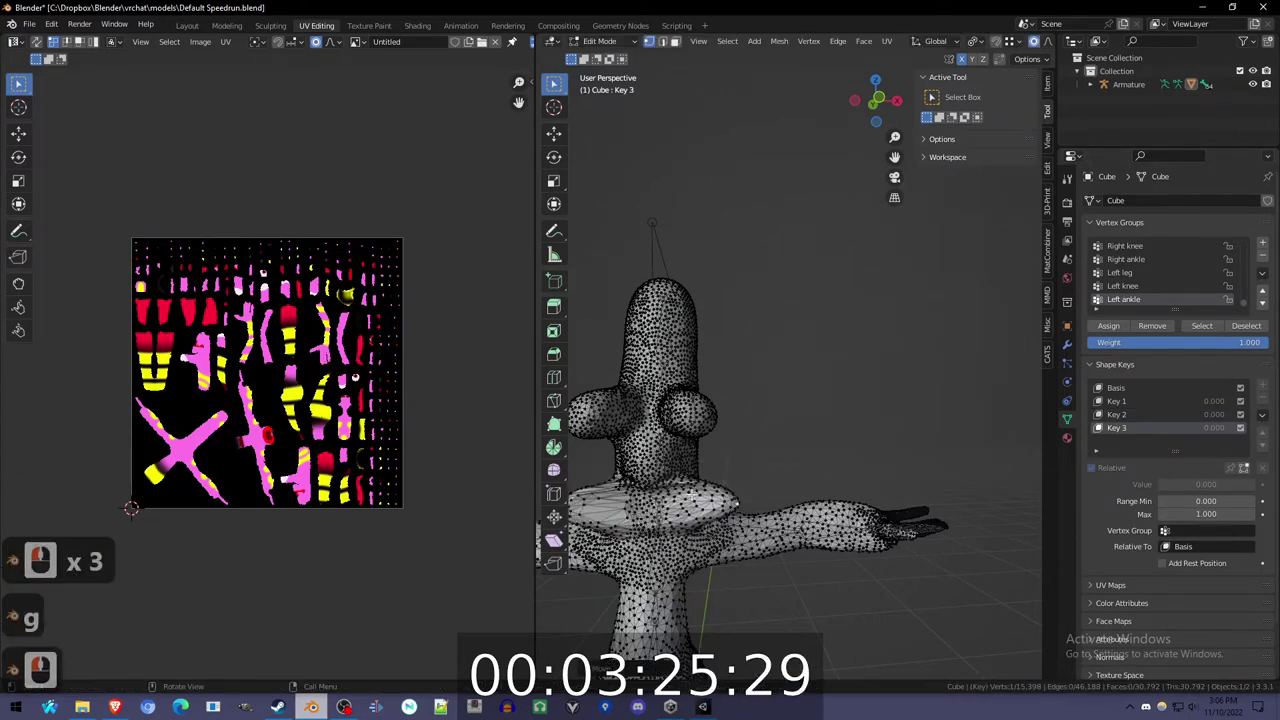
{"action": "key", "text": "g"}
{"action": "left_click", "coordinate": [941, 477]}
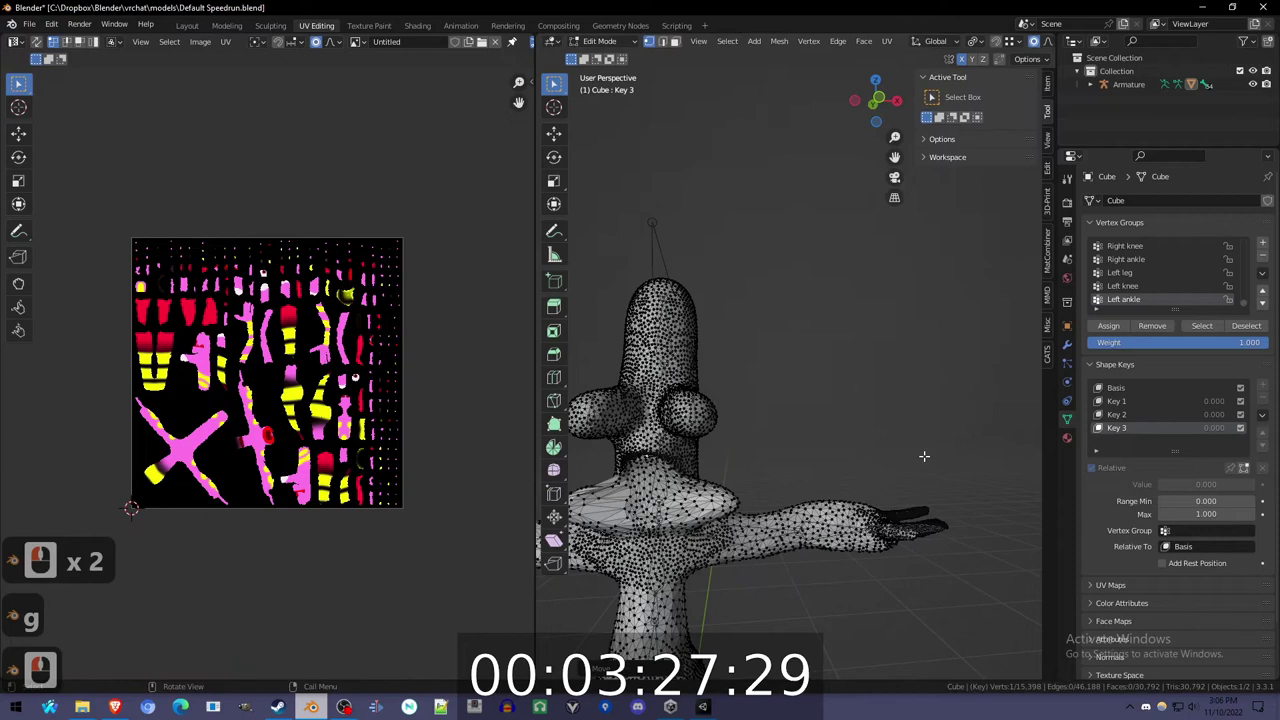
{"action": "key", "text": "Tab"}
- Create the CATS visemes, using Key 1, Key 2 and Key 3 as the three source mouth shapes
{"action": "left_click", "coordinate": [1046, 350]}
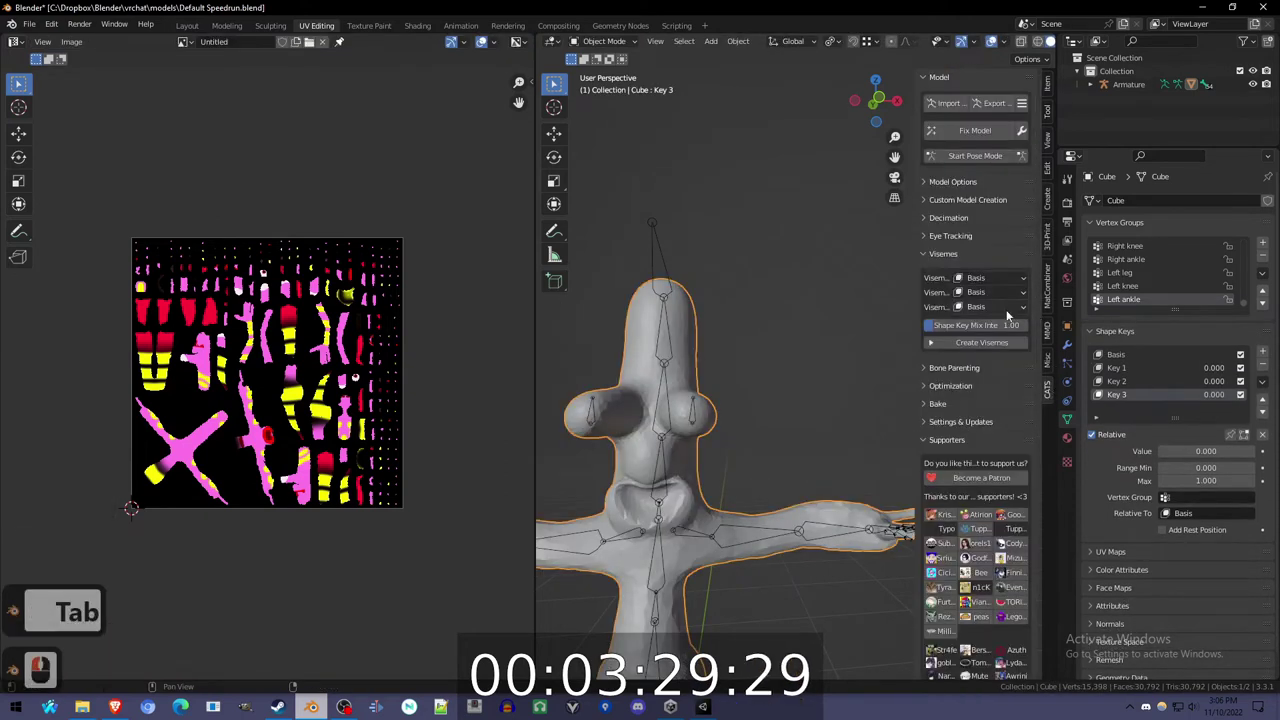
{"action": "scroll", "coordinate": [985, 277], "scroll_direction": "down", "scroll_amount": 1, "text": "ctrl"}
{"action": "scroll", "coordinate": [985, 291], "scroll_direction": "down", "scroll_amount": 2, "text": "ctrl"}
{"action": "scroll", "coordinate": [997, 306], "scroll_direction": "down", "scroll_amount": 3, "text": "ctrl"}
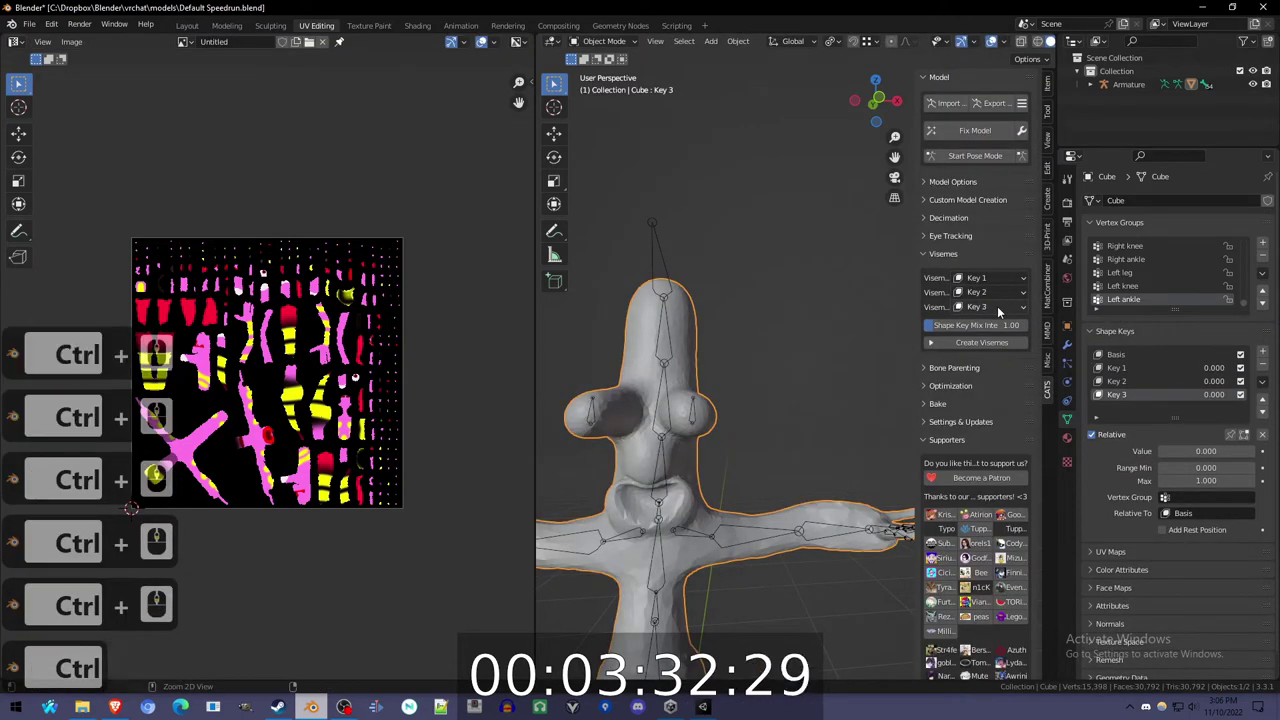
{"action": "left_click", "coordinate": [1012, 343]}
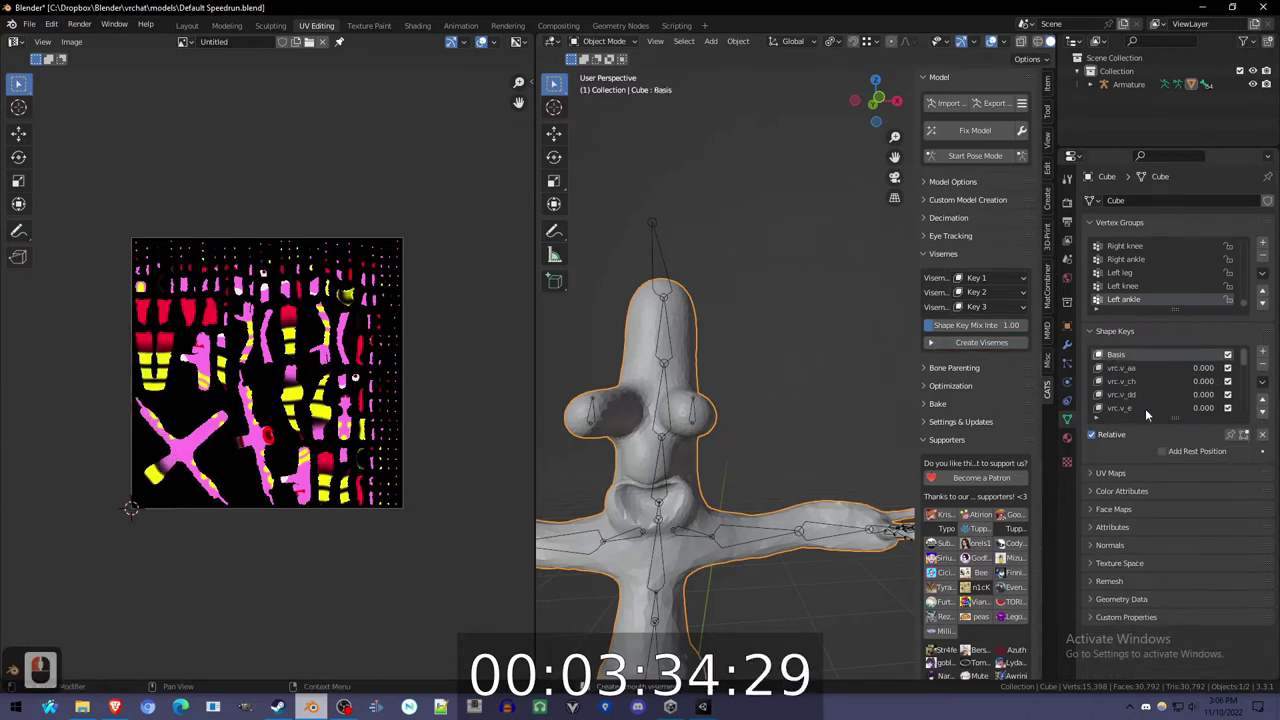
- Add four new shape keys to the end of the mesh's shape key list
{"action": "left_click", "coordinate": [1262, 353]}
{"action": "left_click", "coordinate": [1262, 353]}
{"action": "left_click", "coordinate": [1262, 353]}
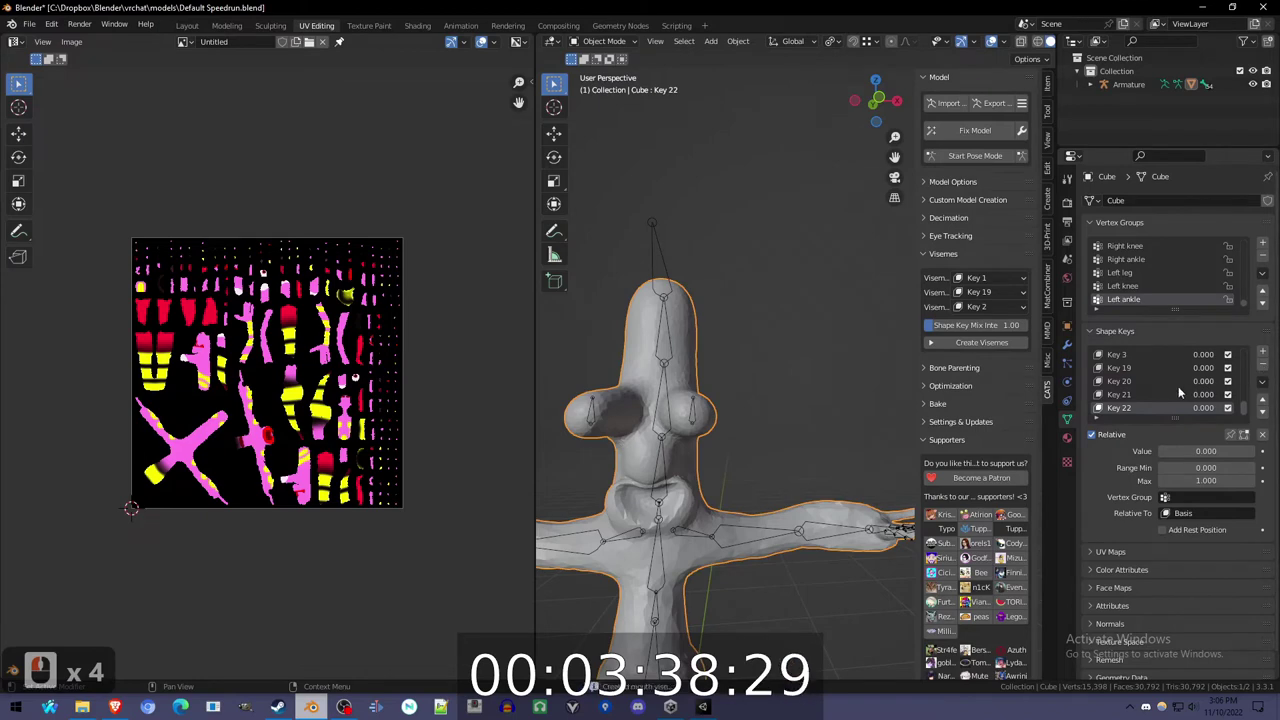
- In shape key Key 20, flatten both eyes by scaling them along Z with proportional editing
{"action": "left_click", "coordinate": [1170, 382]}
{"action": "key", "text": "Tab"}
{"action": "left_click", "coordinate": [712, 411]}
{"action": "key", "text": "s"}
{"action": "key", "text": "z"}
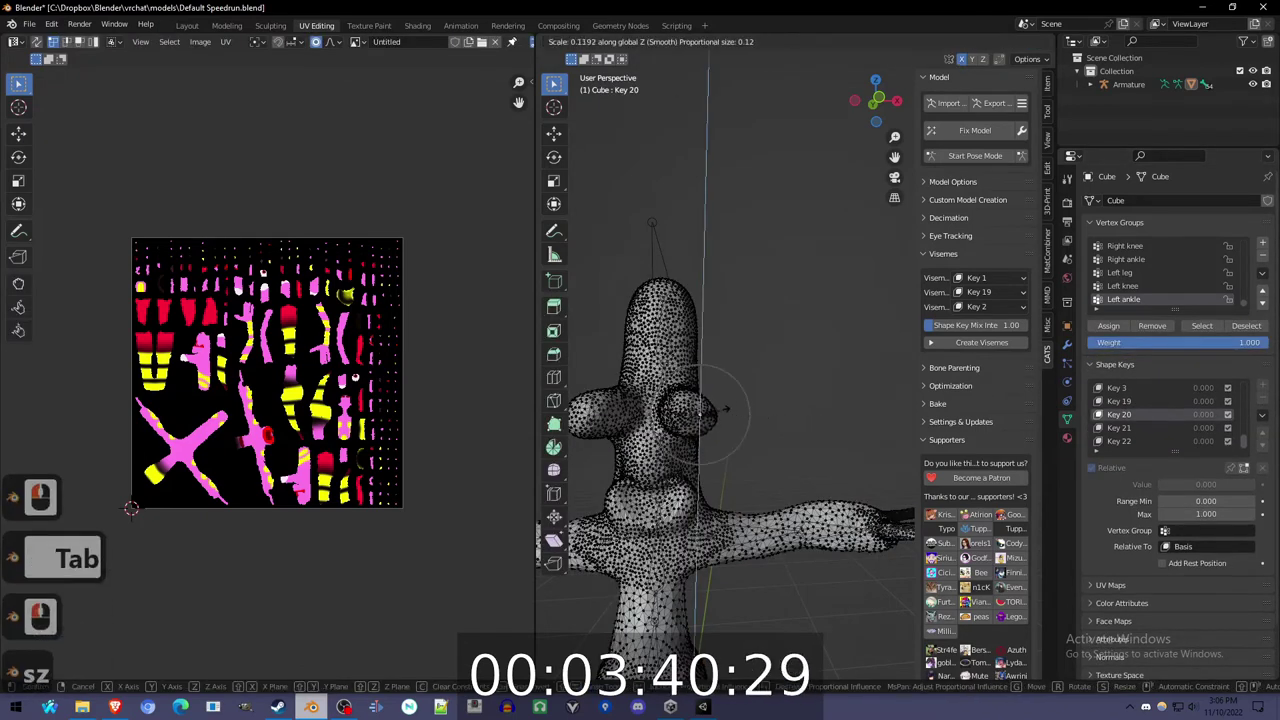
{"action": "left_click", "coordinate": [701, 413]}
{"action": "left_click", "coordinate": [577, 420]}
{"action": "key", "text": "s"}
{"action": "key", "text": "z"}
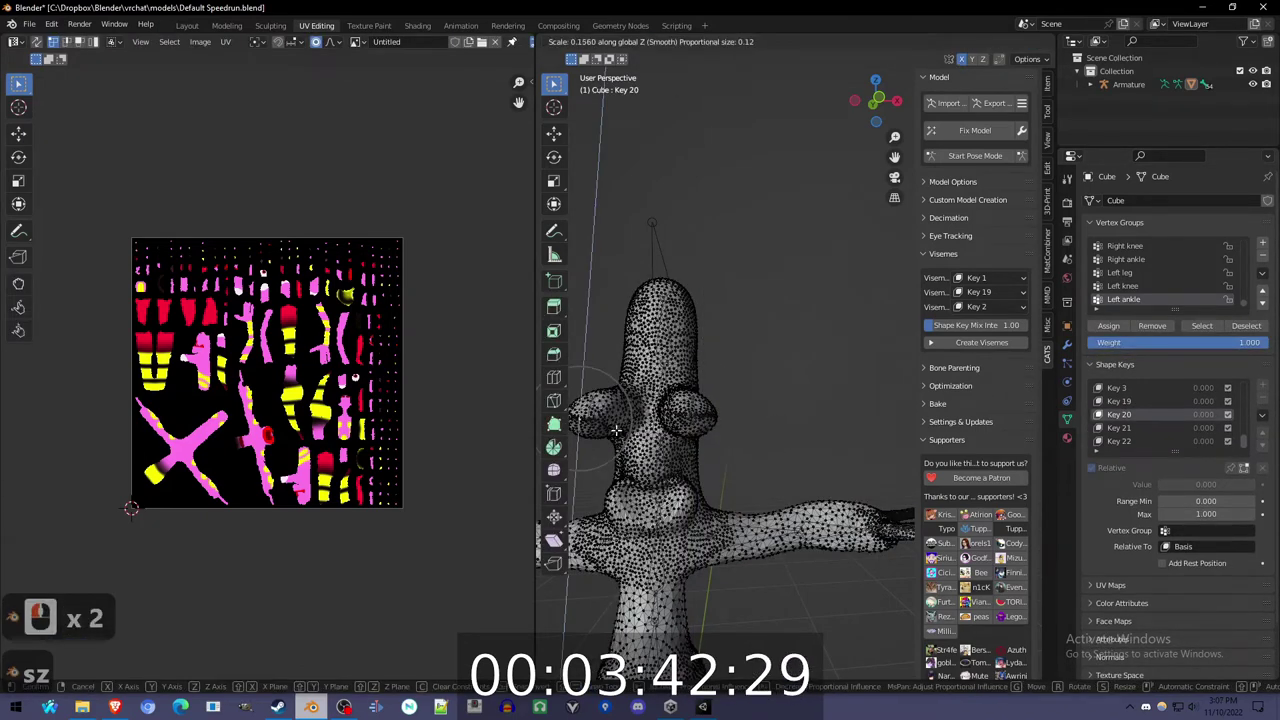
{"action": "left_click", "coordinate": [616, 430]}
- In shape key Key 21, pull the area above both eyes upward
{"action": "left_click", "coordinate": [1119, 427]}
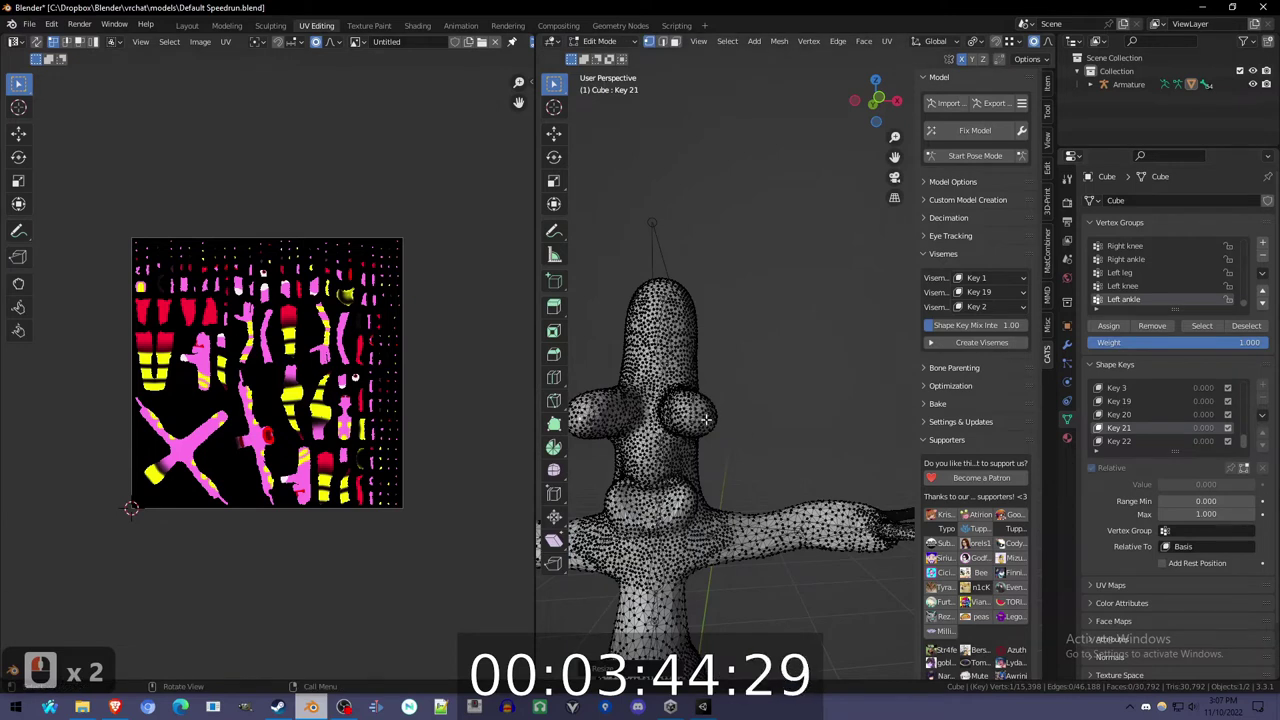
{"action": "key", "text": "g"}
{"action": "left_click", "coordinate": [683, 353]}
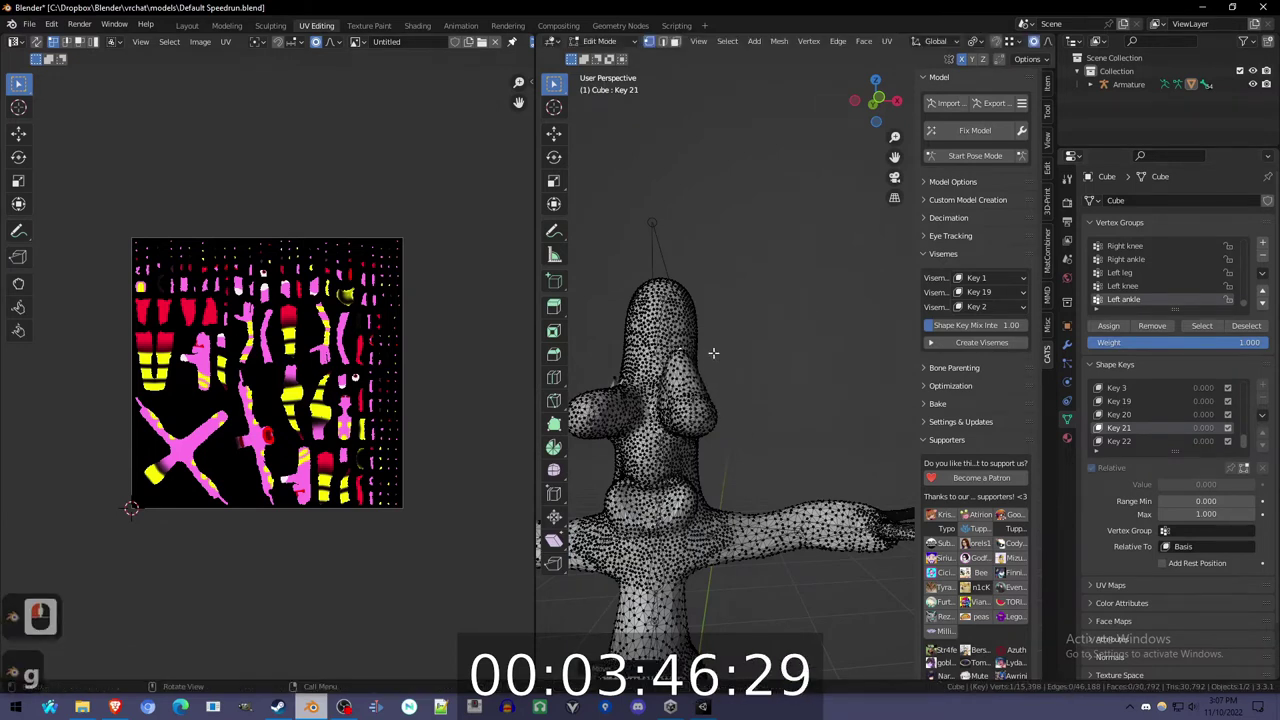
{"action": "left_click", "coordinate": [633, 385]}
{"action": "key", "text": "g"}
{"action": "left_click", "coordinate": [636, 348]}
- In shape key Key 22, pull the area below both eyes downward and return to Object Mode
{"action": "left_click", "coordinate": [1133, 441]}
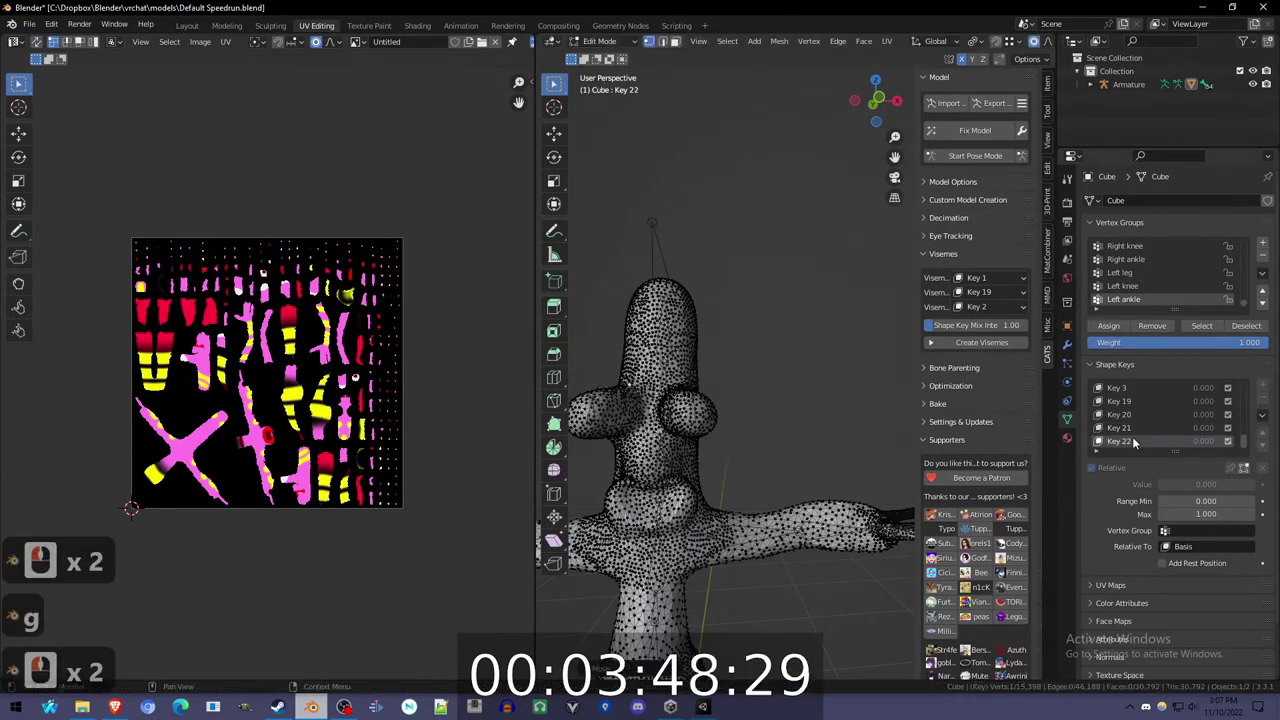
{"action": "left_click", "coordinate": [628, 443]}
{"action": "key", "text": "g"}
{"action": "left_click", "coordinate": [627, 470]}
{"action": "left_click", "coordinate": [677, 447]}
{"action": "key", "text": "g"}
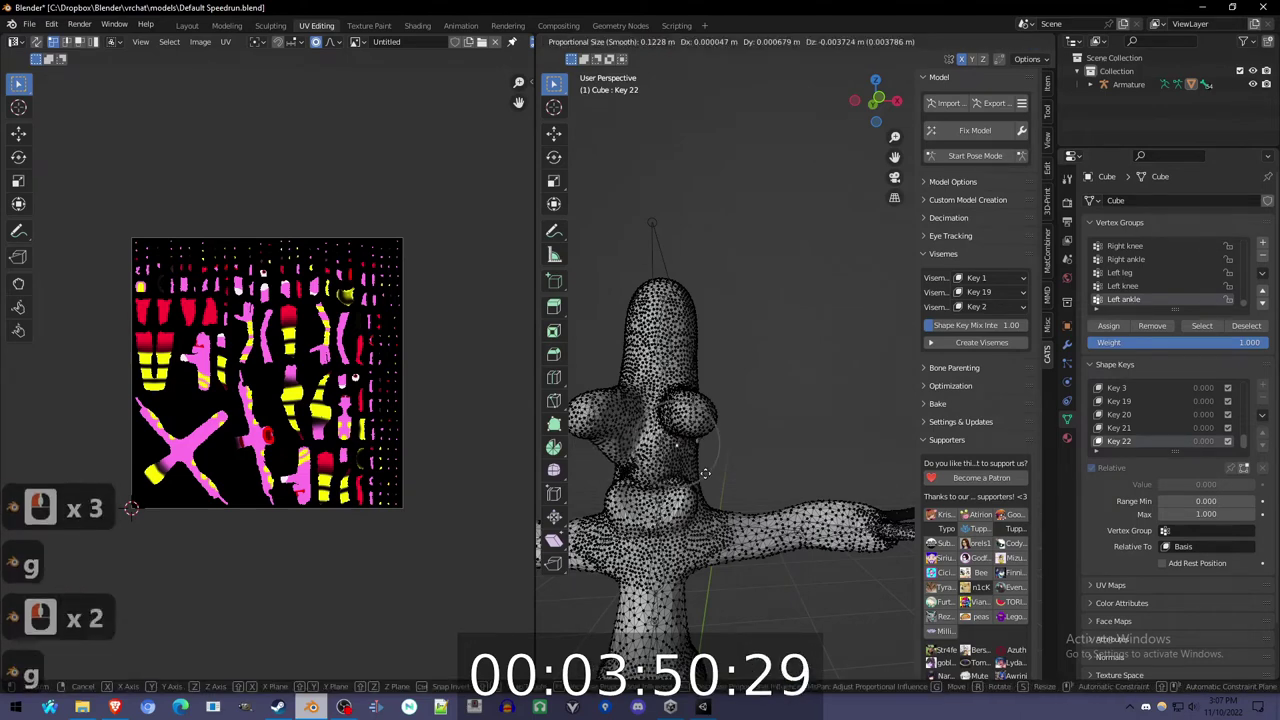
{"action": "left_click", "coordinate": [704, 490]}
{"action": "key", "text": "Tab"}
- Export the model again as Default Speedrun.fbx, overwriting the file in the Unity project's Assets folder
{"action": "left_click", "coordinate": [29, 23]}
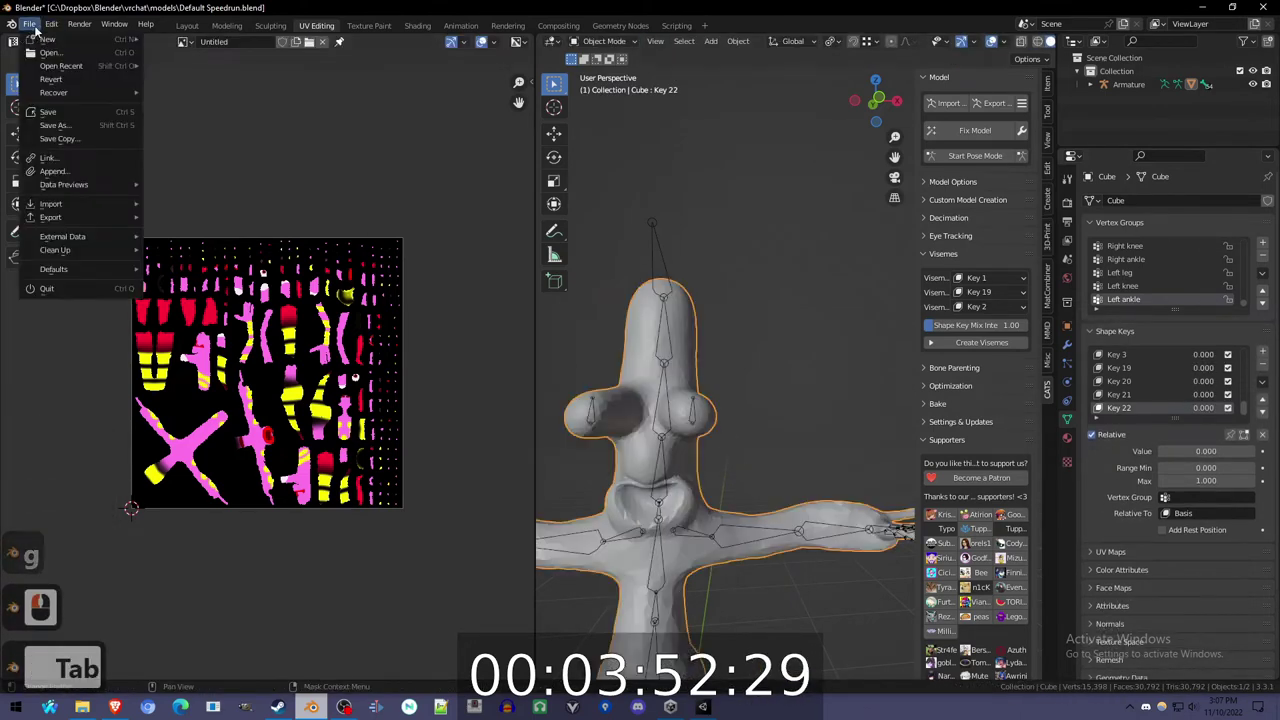
{"action": "left_click", "coordinate": [60, 217]}
{"action": "left_click", "coordinate": [244, 340]}
{"action": "key", "text": "Return"}
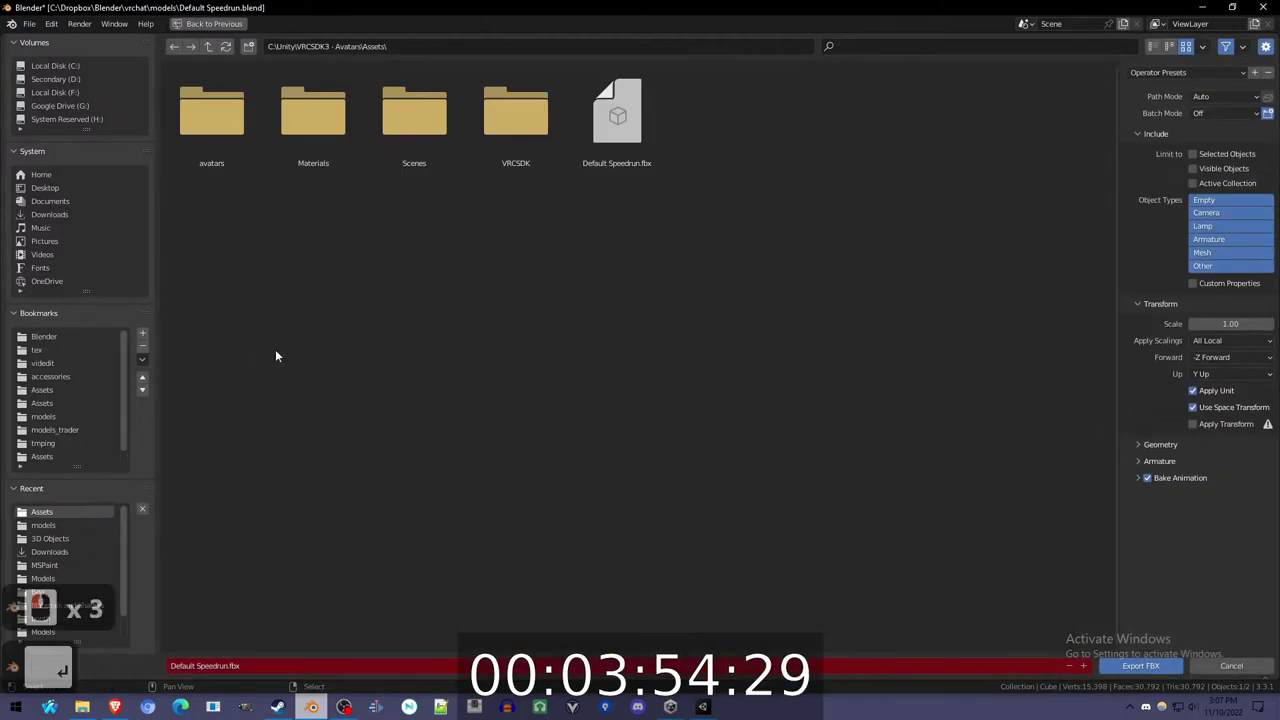
- Switch to Unity and add a VRC Avatar Descriptor to Default Speedrun, with Viseme Blend Shape lip sync on the Cube mesh
{"action": "key", "text": "alt+Tab"}
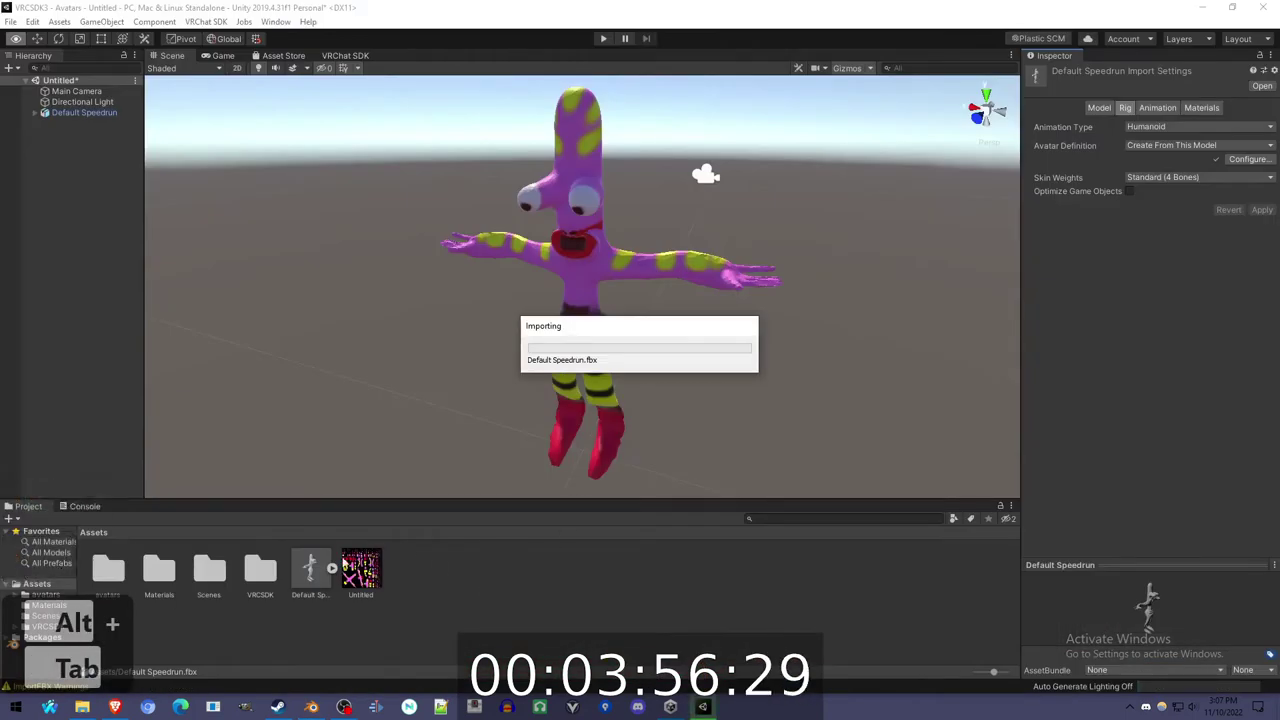
{"action": "left_click", "coordinate": [87, 112]}
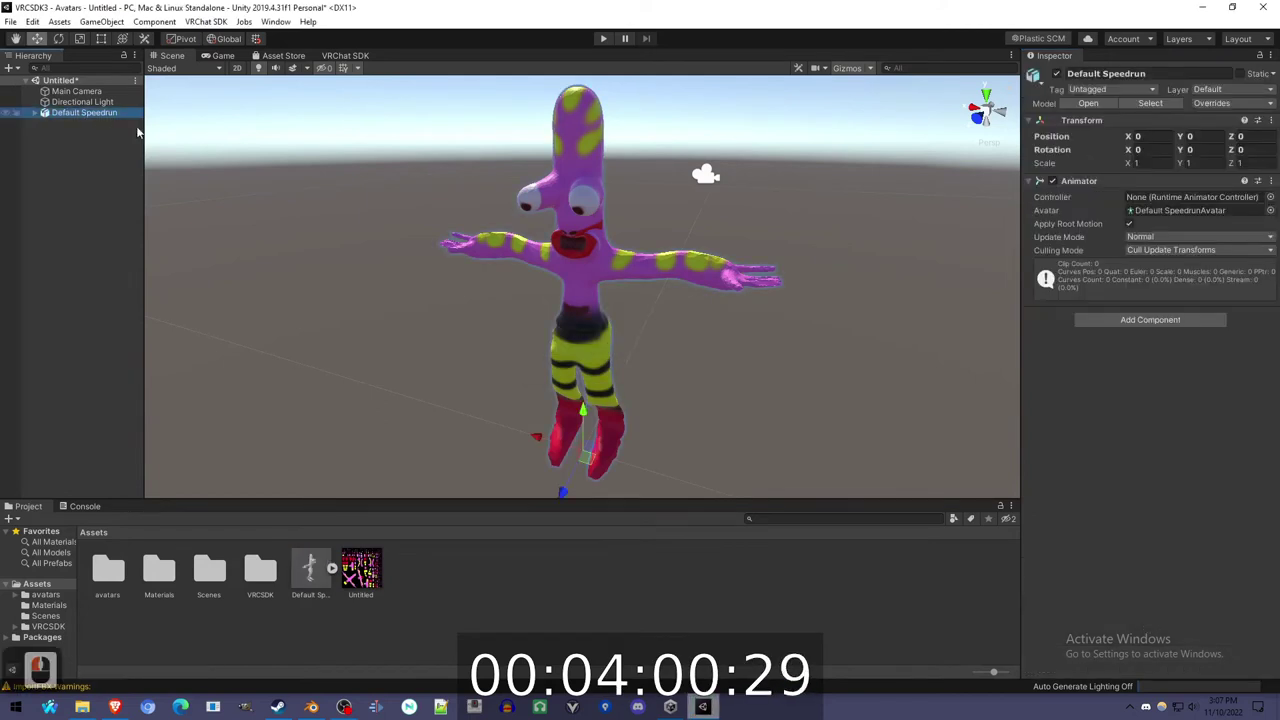
{"action": "left_click", "coordinate": [1147, 320]}
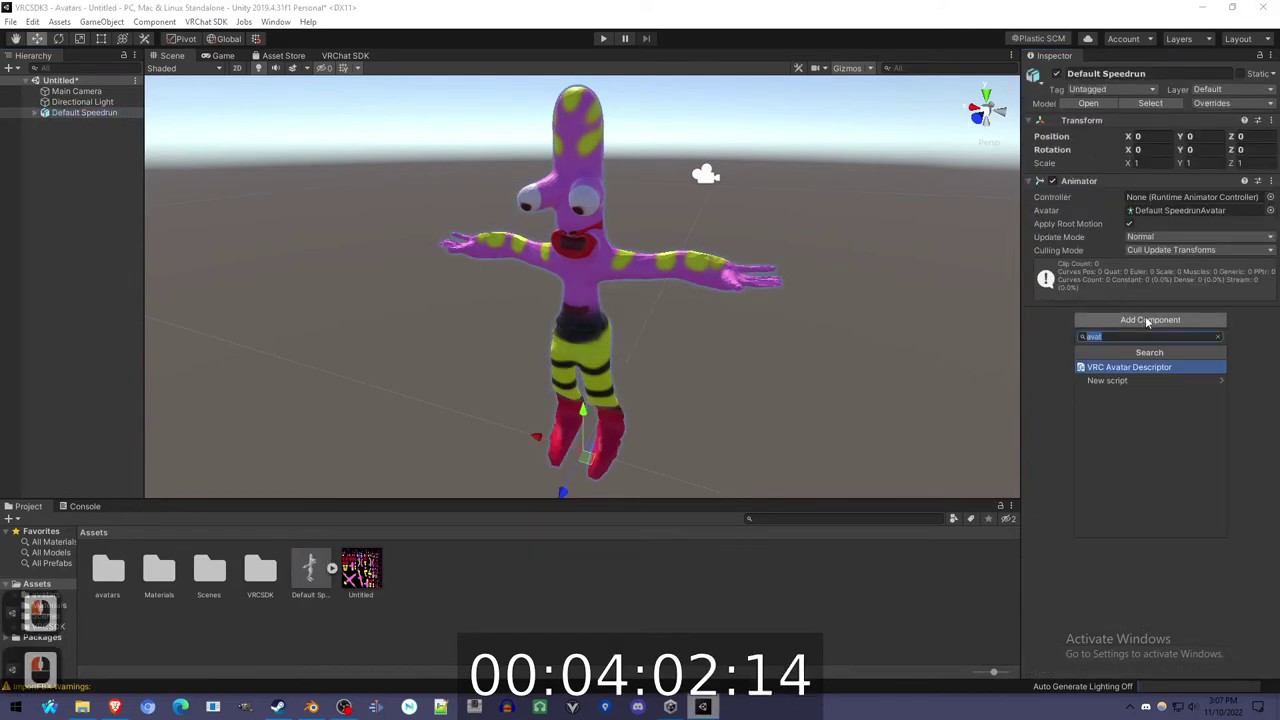
{"action": "left_click", "coordinate": [1146, 367]}
{"action": "left_click", "coordinate": [1160, 417]}
- Enable Eye Look and assign LeftEye and RightEye as the left and right eye bones
{"action": "scroll", "coordinate": [1186, 480], "scroll_direction": "down", "scroll_amount": 5}
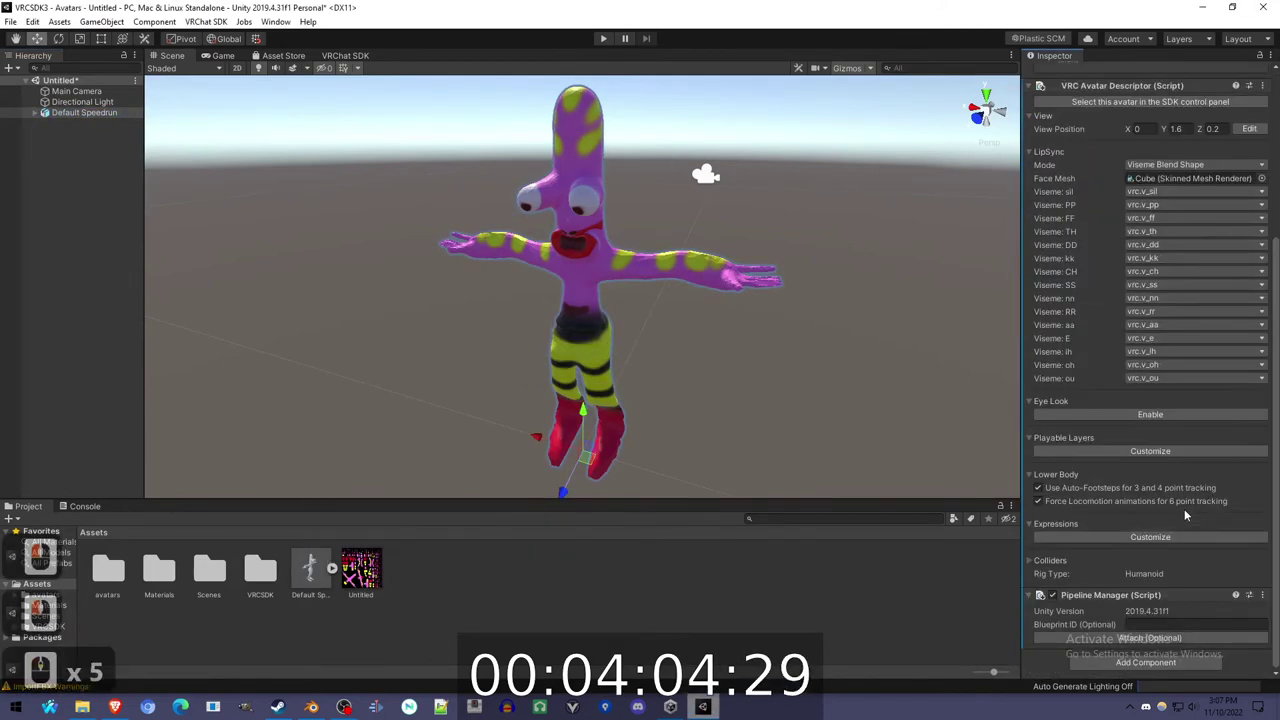
{"action": "left_click", "coordinate": [1150, 414]}
{"action": "left_click", "coordinate": [1256, 523]}
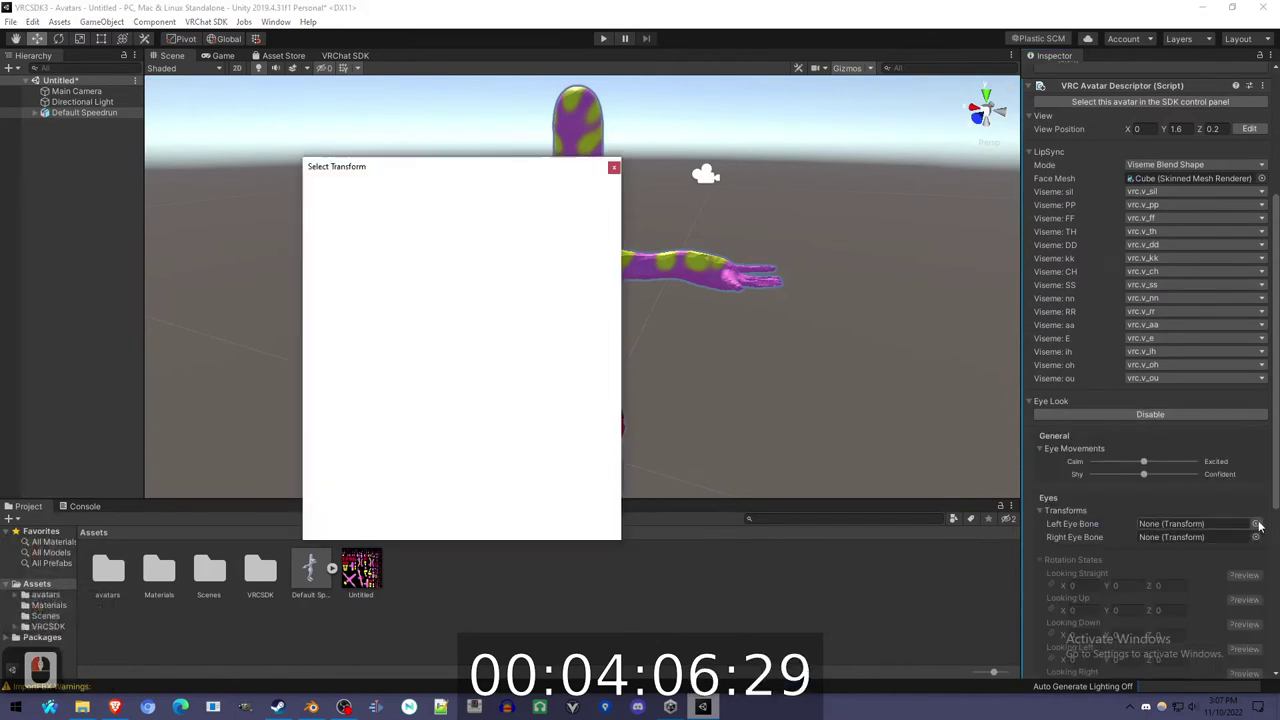
{"action": "type", "text": "eye"}
{"action": "double_click", "coordinate": [345, 221]}
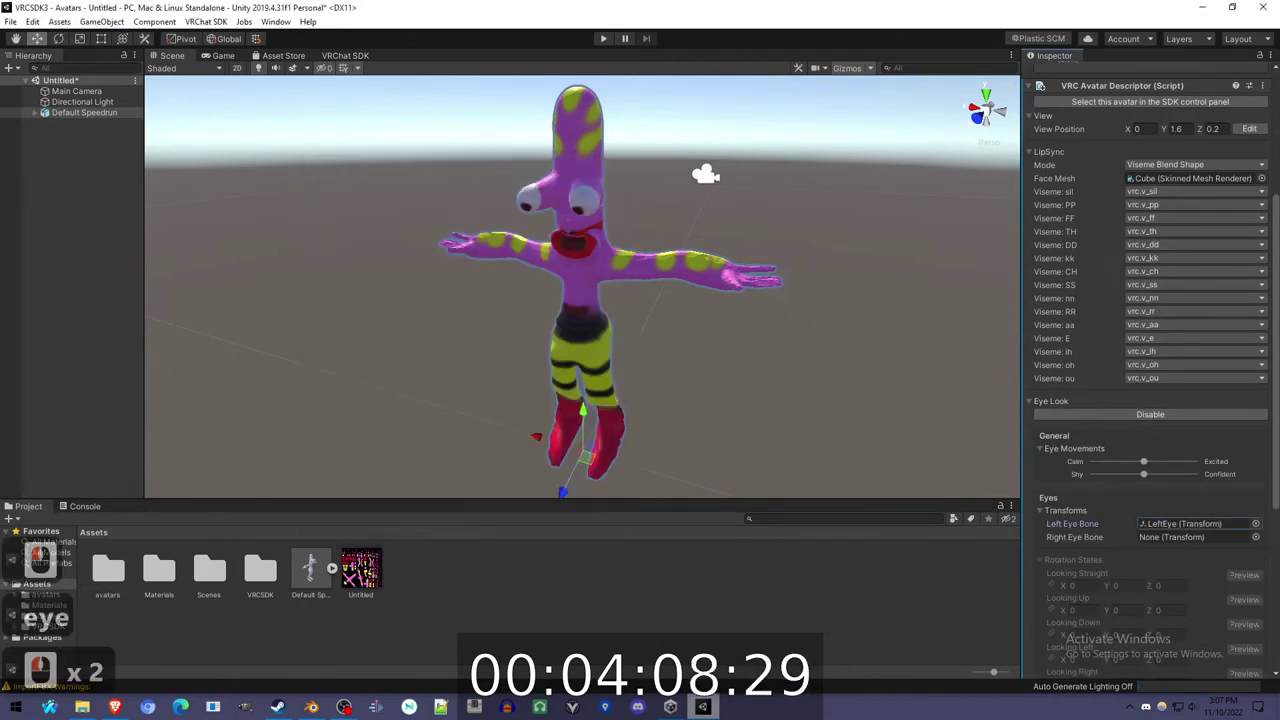
{"action": "left_click", "coordinate": [1256, 537]}
{"action": "type", "text": "eye"}
{"action": "double_click", "coordinate": [345, 242]}
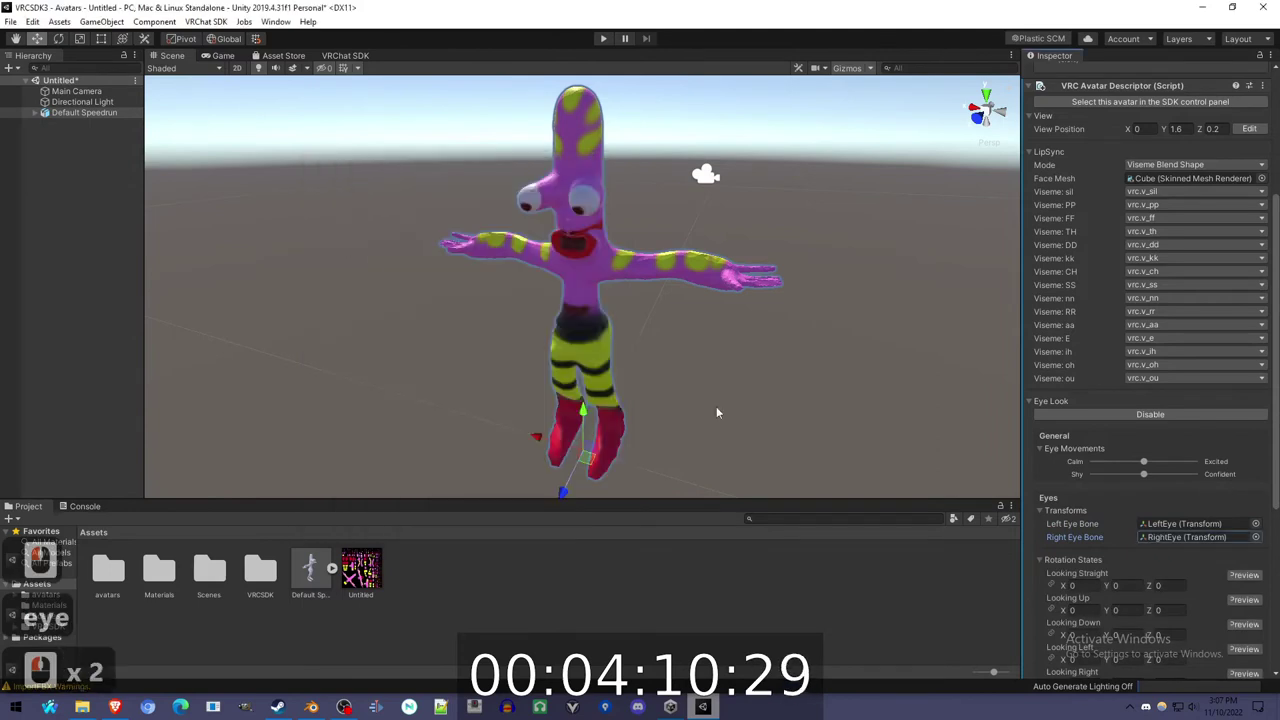
- Set the eye rotations: Looking Up X -54.84, Looking Down X 47.92, Looking Left Y about -55.6, Looking Right Y 68.38
{"action": "scroll", "coordinate": [1100, 547], "scroll_direction": "down", "scroll_amount": 5}
{"action": "left_click_drag", "start_coordinate": [1063, 371], "coordinate": [1231, 404]}
{"action": "left_click_drag", "start_coordinate": [1063, 396], "coordinate": [877, 420]}
{"action": "left_click_drag", "start_coordinate": [1107, 420], "coordinate": [1160, 414]}
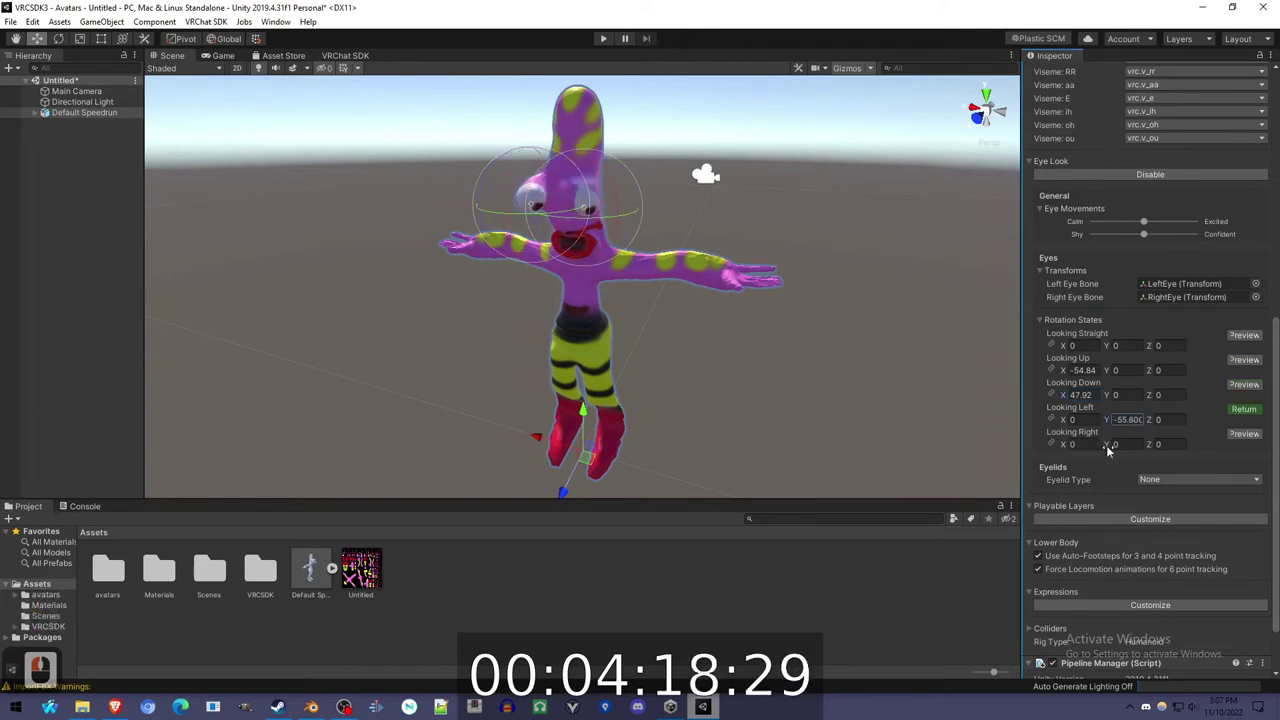
{"action": "left_click_drag", "start_coordinate": [1107, 450], "coordinate": [28, 476]}
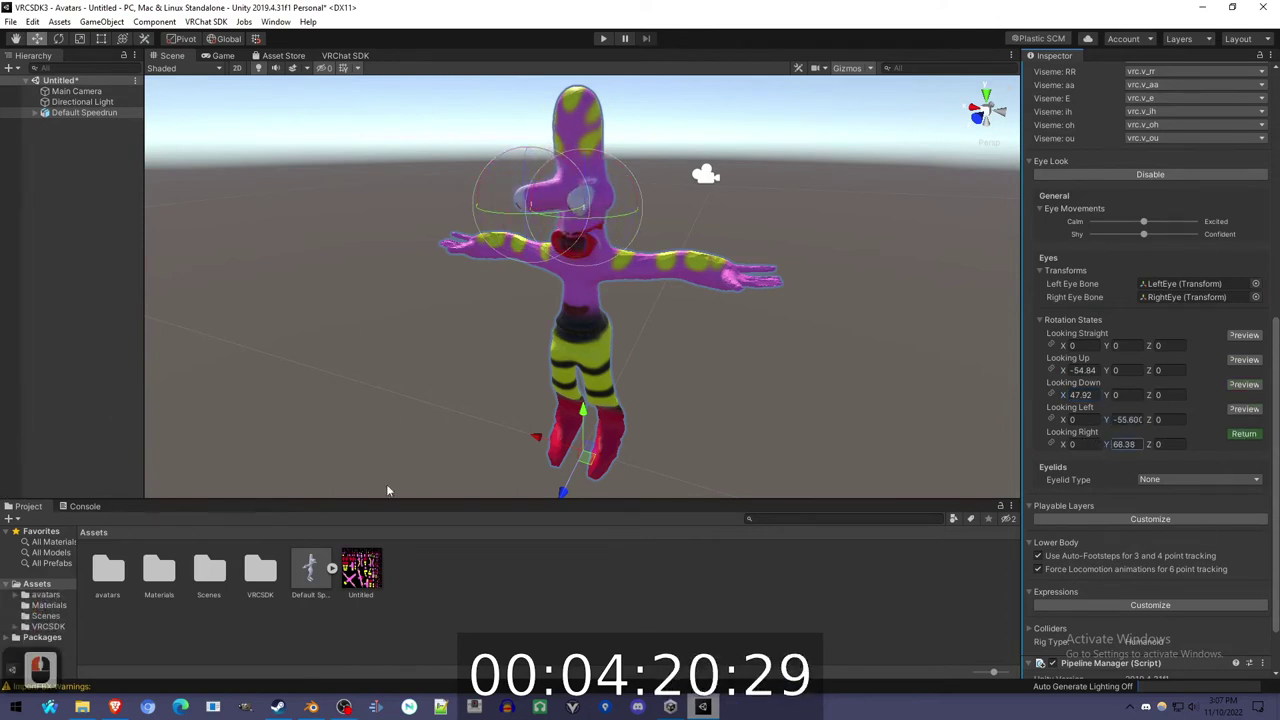
- Set the eyelid type to Blendshapes and assign the Cube mesh as the eyelids mesh
{"action": "left_click", "coordinate": [1181, 481]}
{"action": "left_click", "coordinate": [1188, 524]}
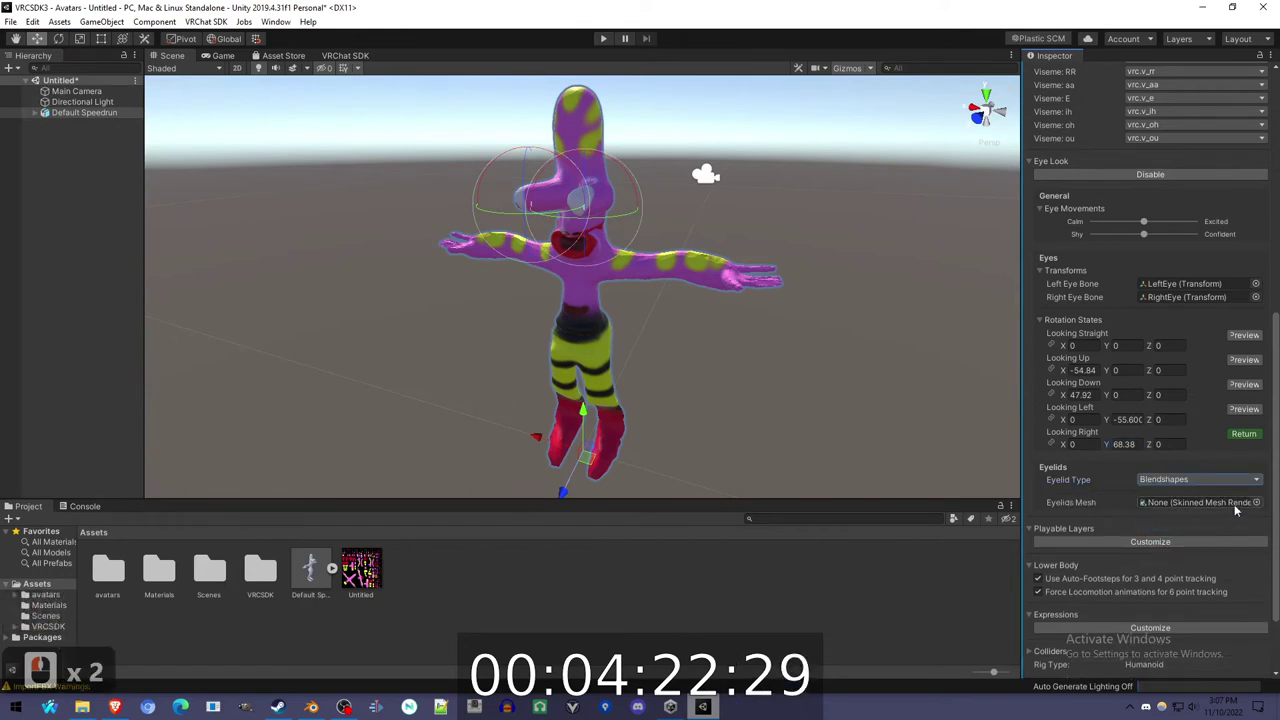
{"action": "left_click", "coordinate": [1257, 503]}
{"action": "double_click", "coordinate": [349, 222]}
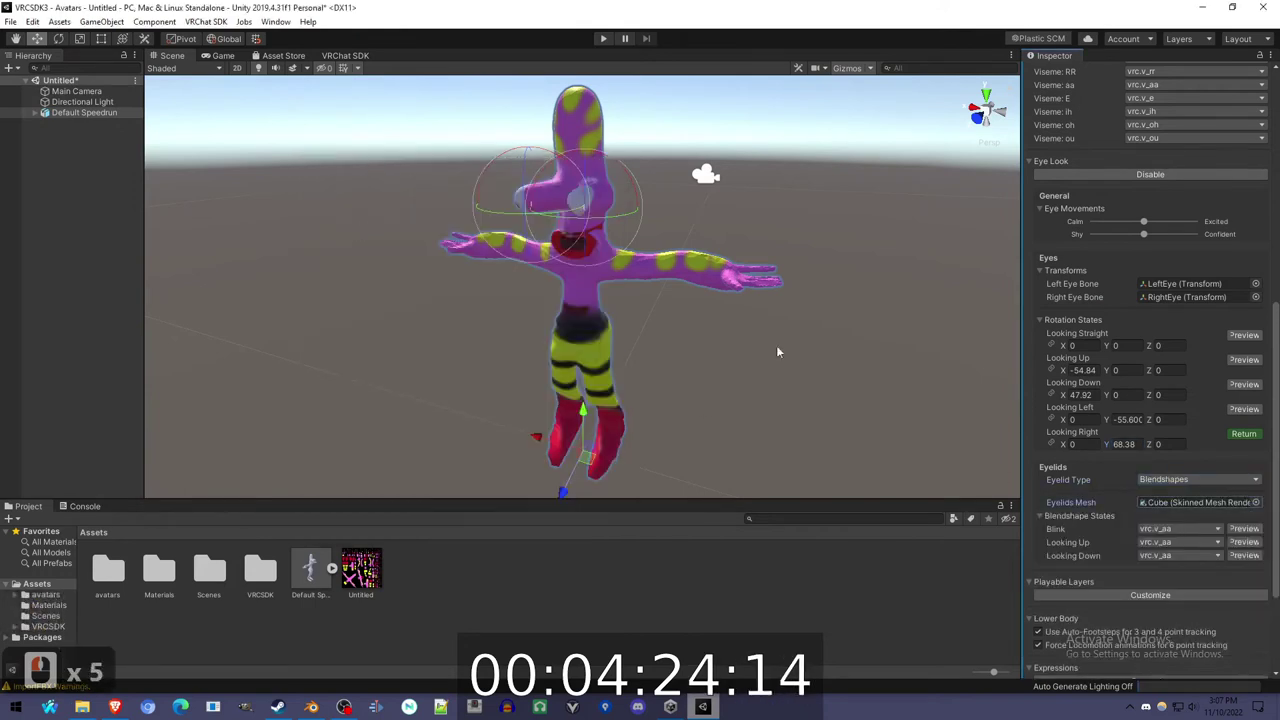
- Set the eyelid blendshape states: Blink to Key 20, Looking Up to Key 21, Looking Down to Key 22
{"action": "left_click", "coordinate": [1216, 530]}
{"action": "left_click", "coordinate": [1213, 482]}
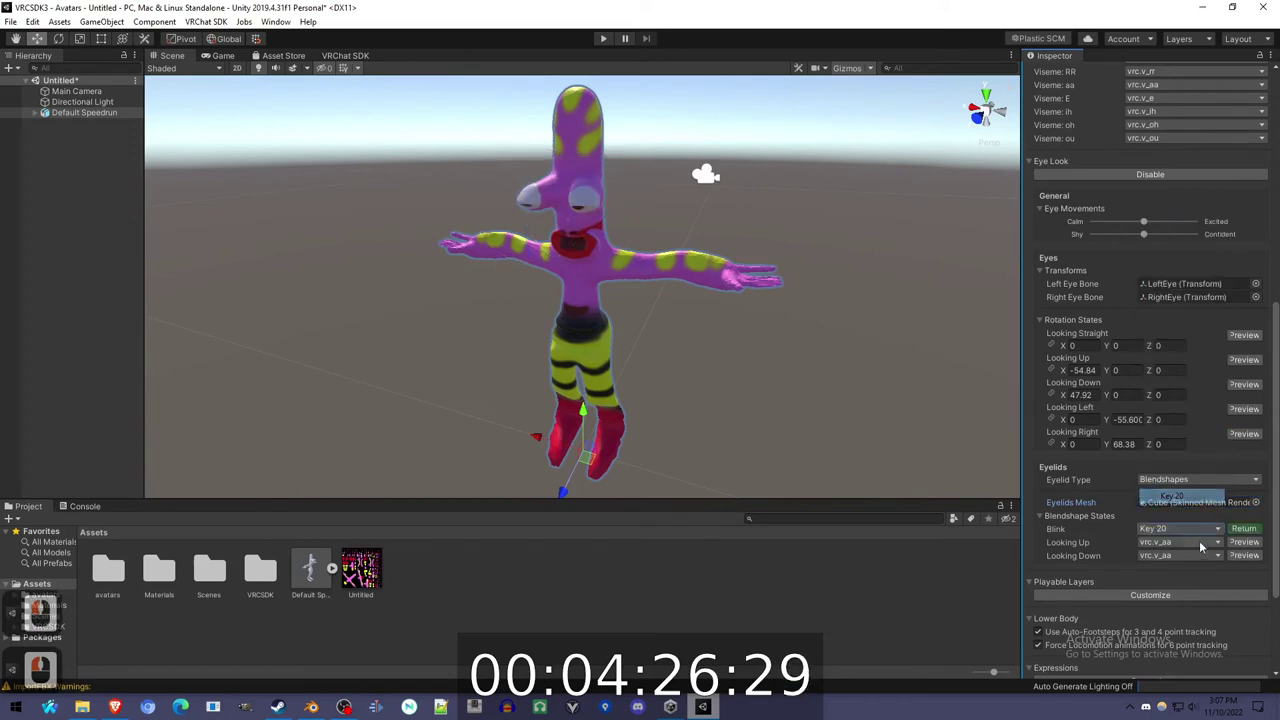
{"action": "left_click", "coordinate": [1216, 542]}
{"action": "left_click", "coordinate": [1200, 525]}
{"action": "left_click", "coordinate": [1203, 552]}
{"action": "left_click", "coordinate": [1178, 549]}
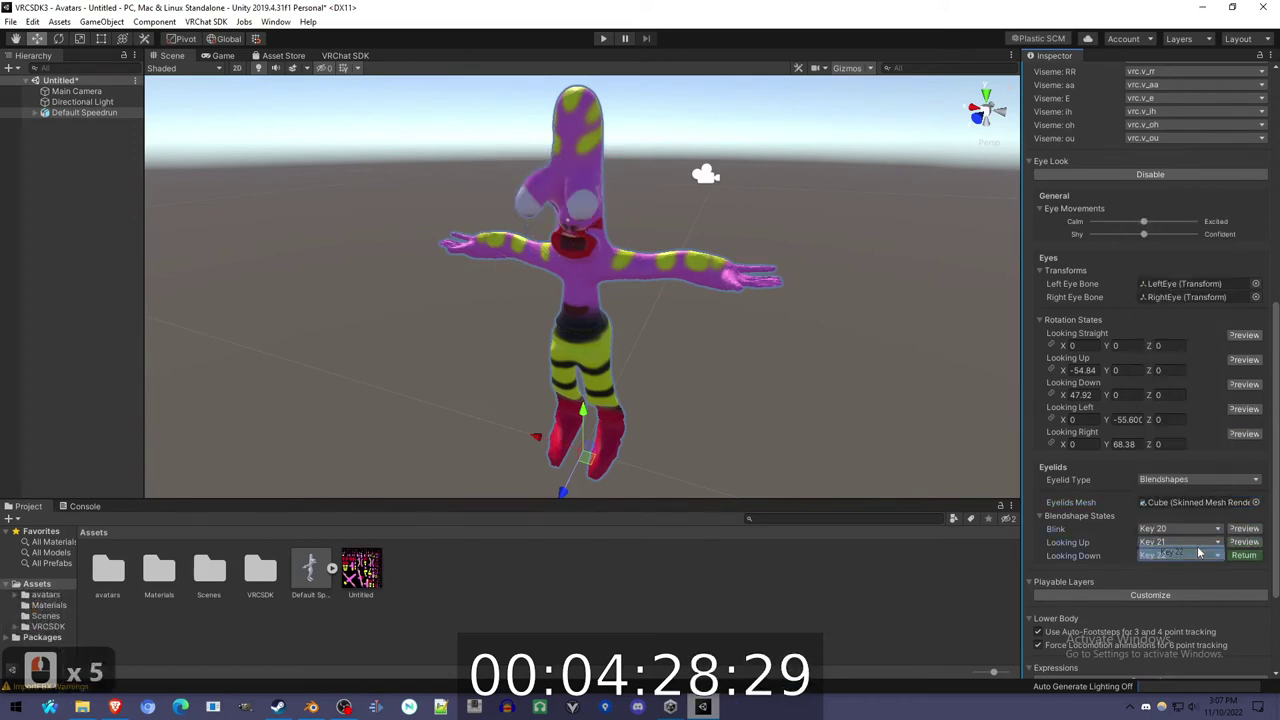
- Auto-fix the avatar's mesh and texture import errors in the VRChat SDK builder, and build and publish for Windows without saving the scene
{"action": "scroll", "coordinate": [1180, 550], "scroll_direction": "down", "scroll_amount": 2}
{"action": "left_click", "coordinate": [340, 55]}
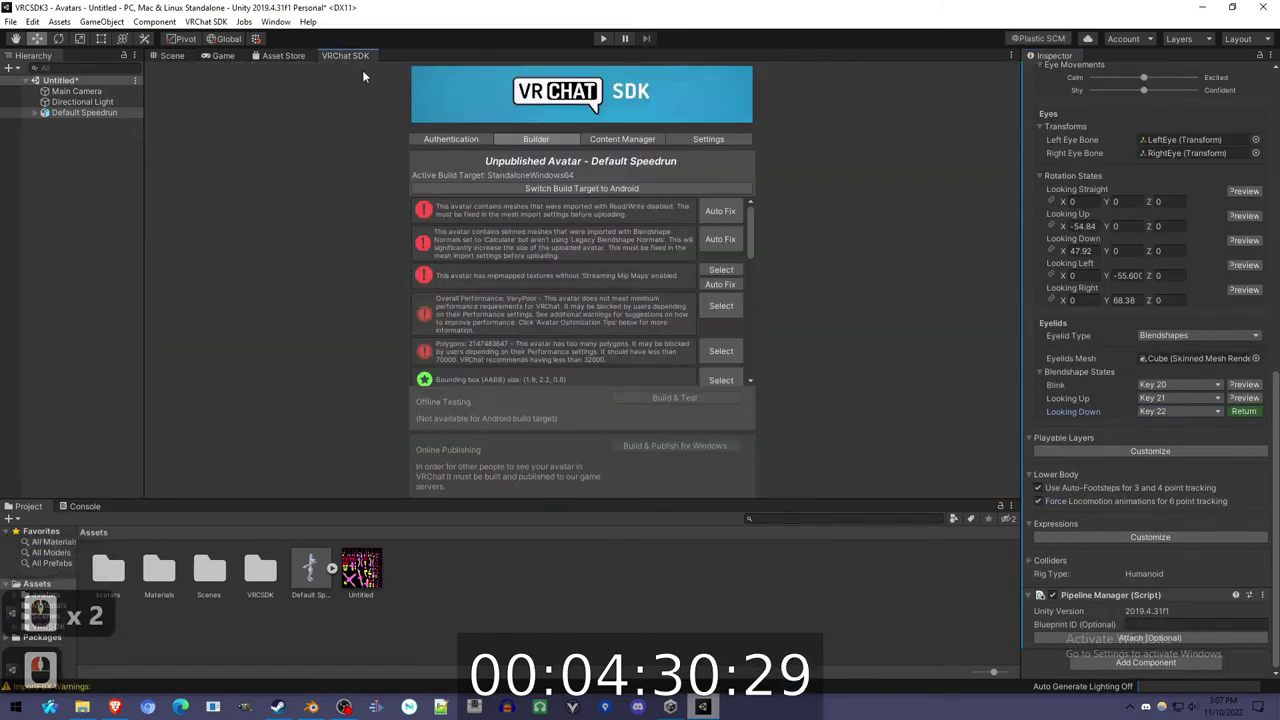
{"action": "left_click", "coordinate": [721, 213]}
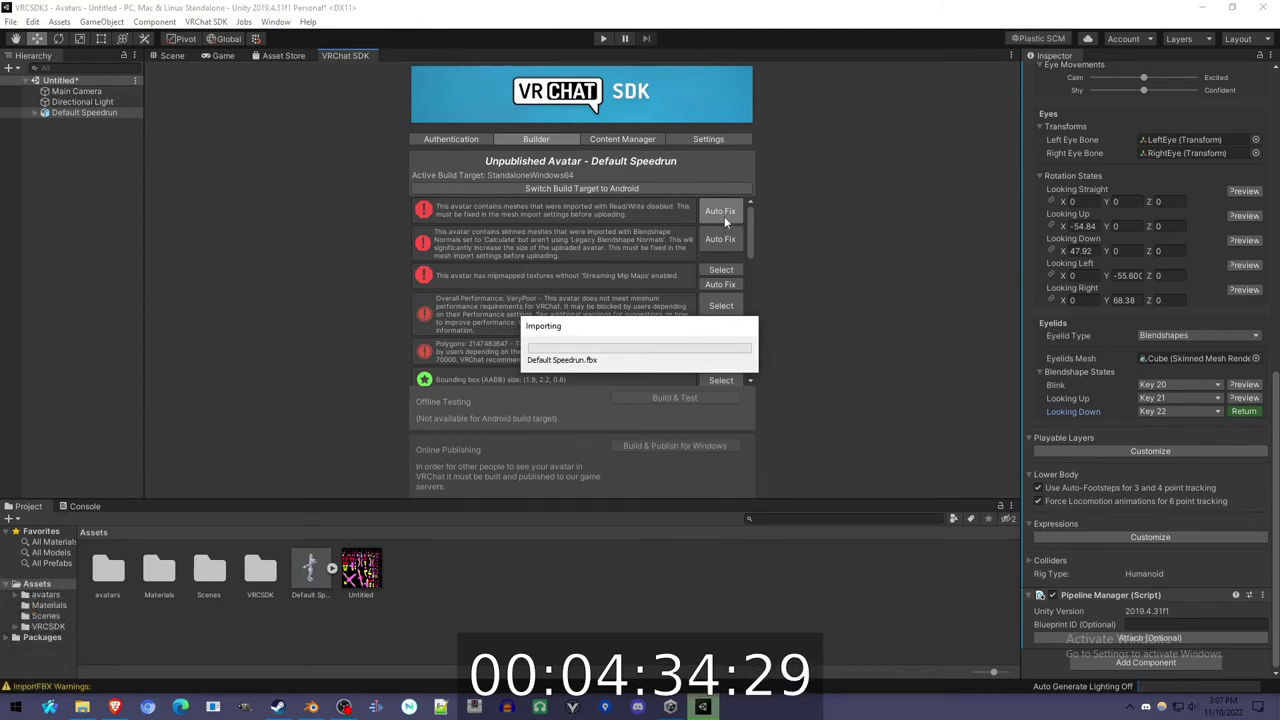
{"action": "left_click", "coordinate": [724, 221]}
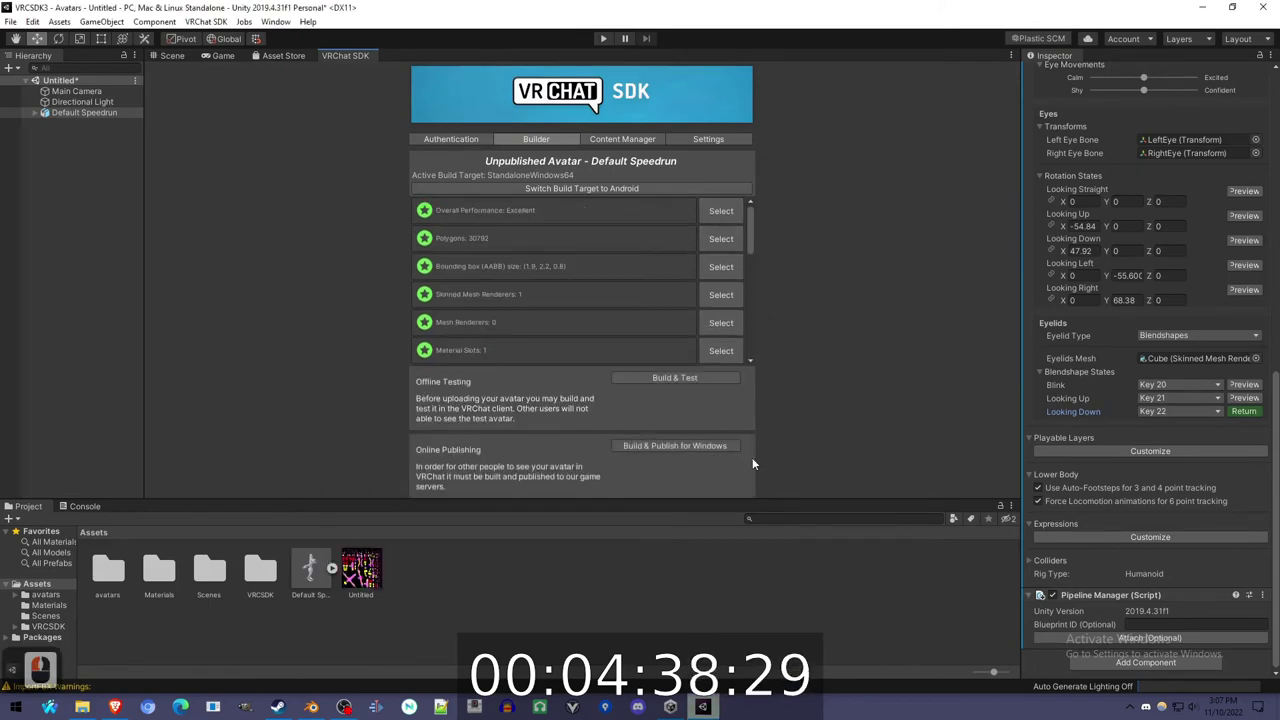
{"action": "left_click", "coordinate": [700, 448]}
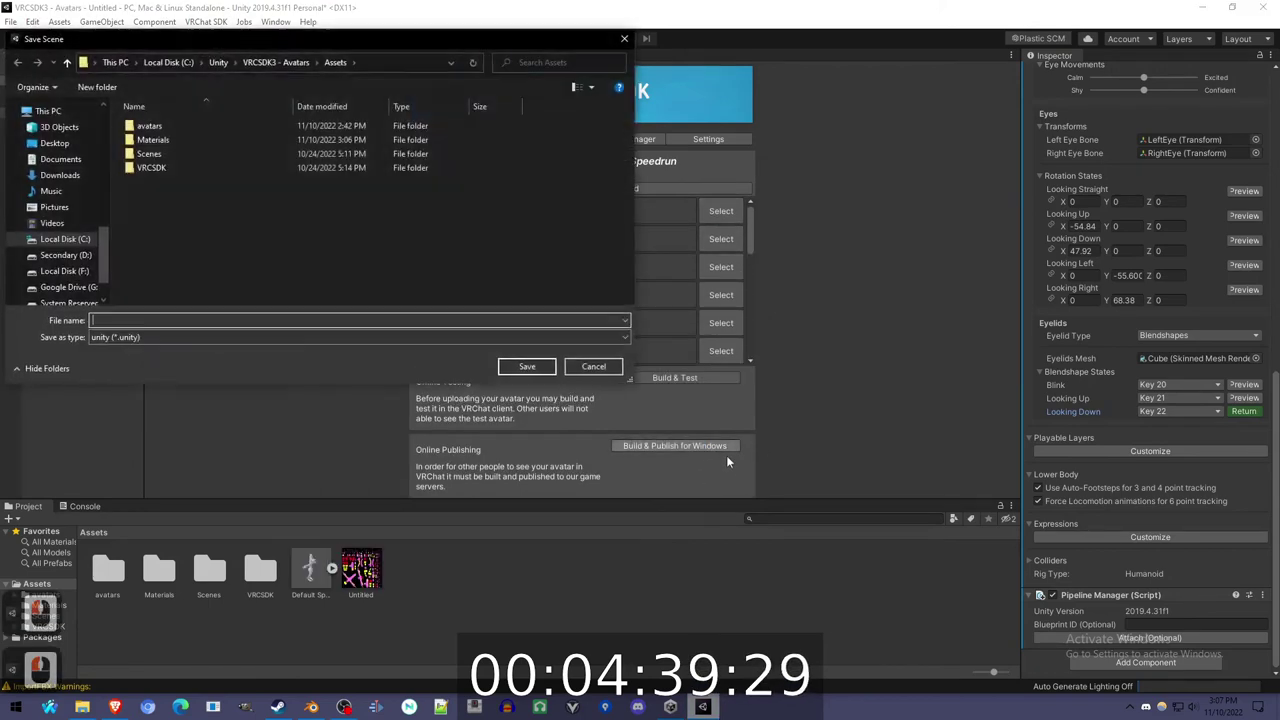
{"action": "left_click", "coordinate": [574, 368]}
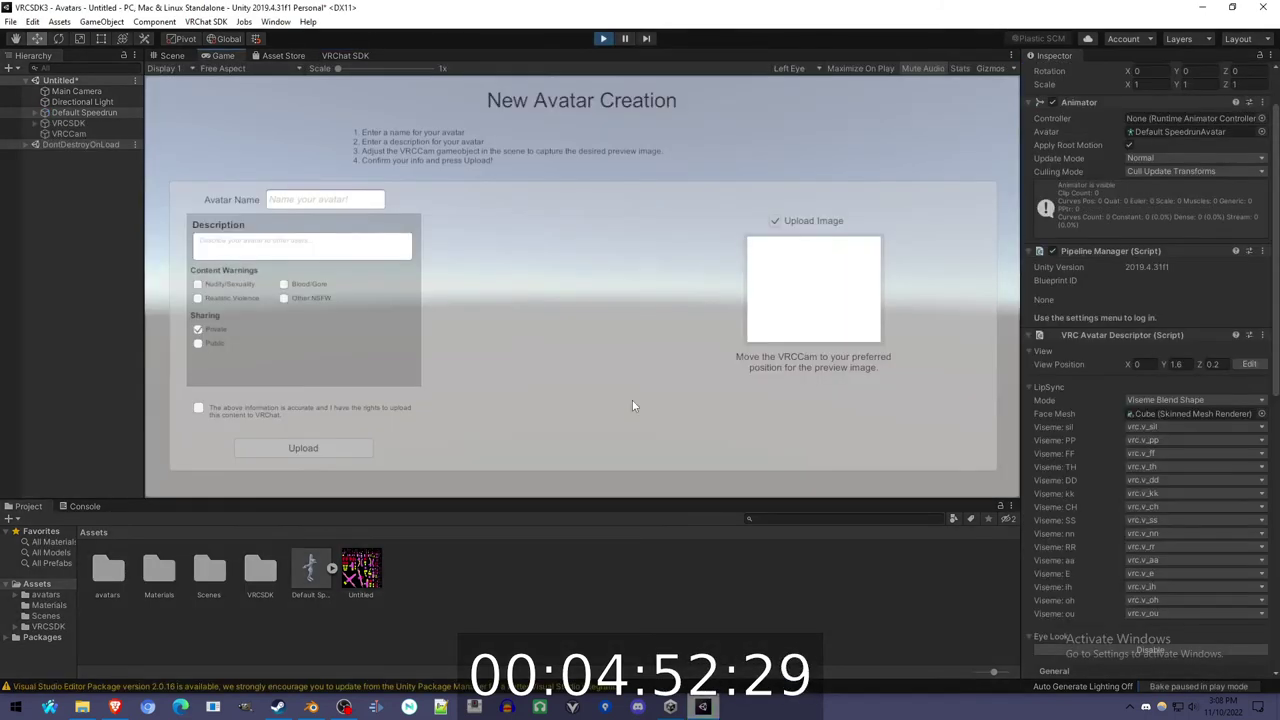
- Confirm the content rights, name the avatar asdfasdf with Public sharing, and upload it
{"action": "left_click", "coordinate": [266, 416]}
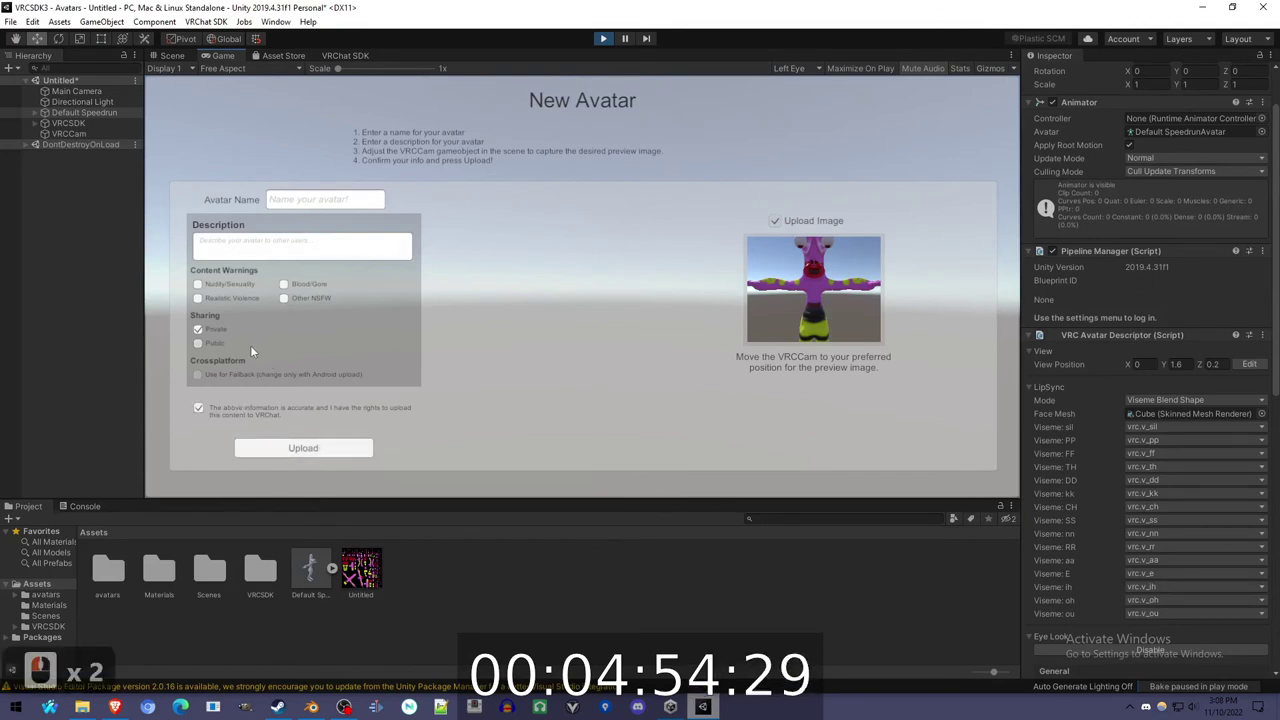
{"action": "left_click", "coordinate": [320, 200]}
{"action": "type", "text": "asdfasdf"}
{"action": "left_click", "coordinate": [325, 449]}
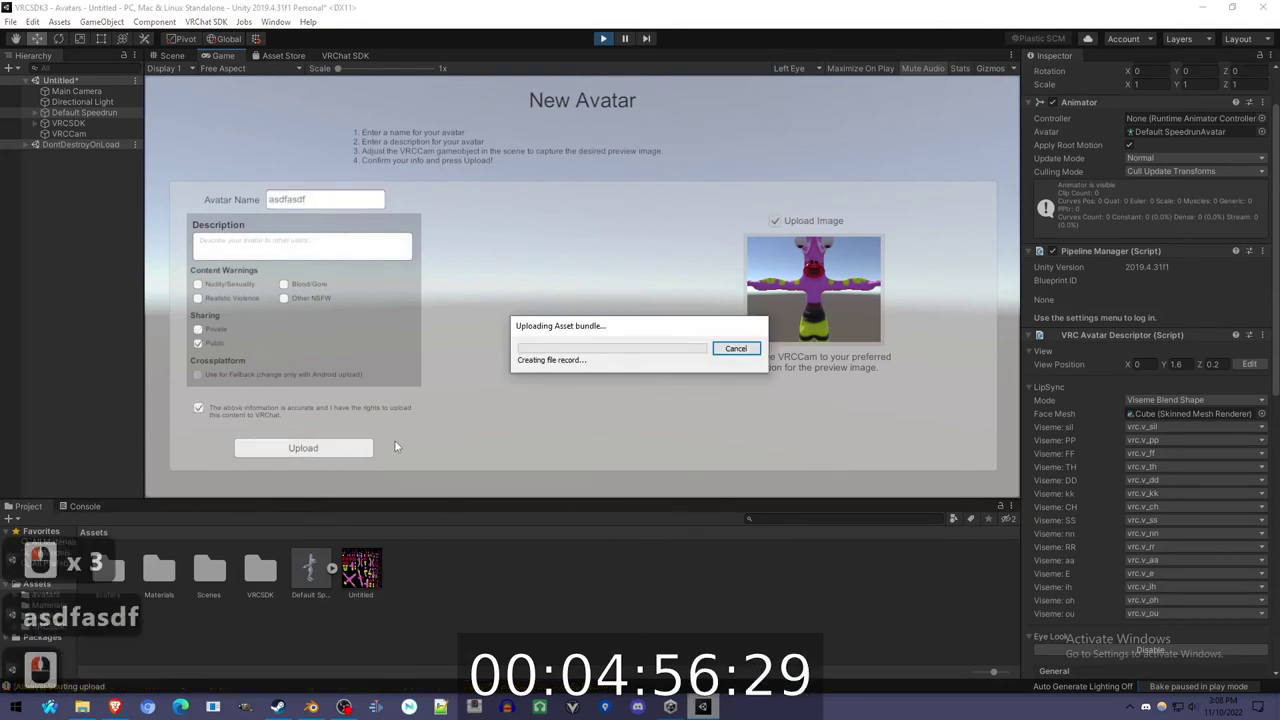